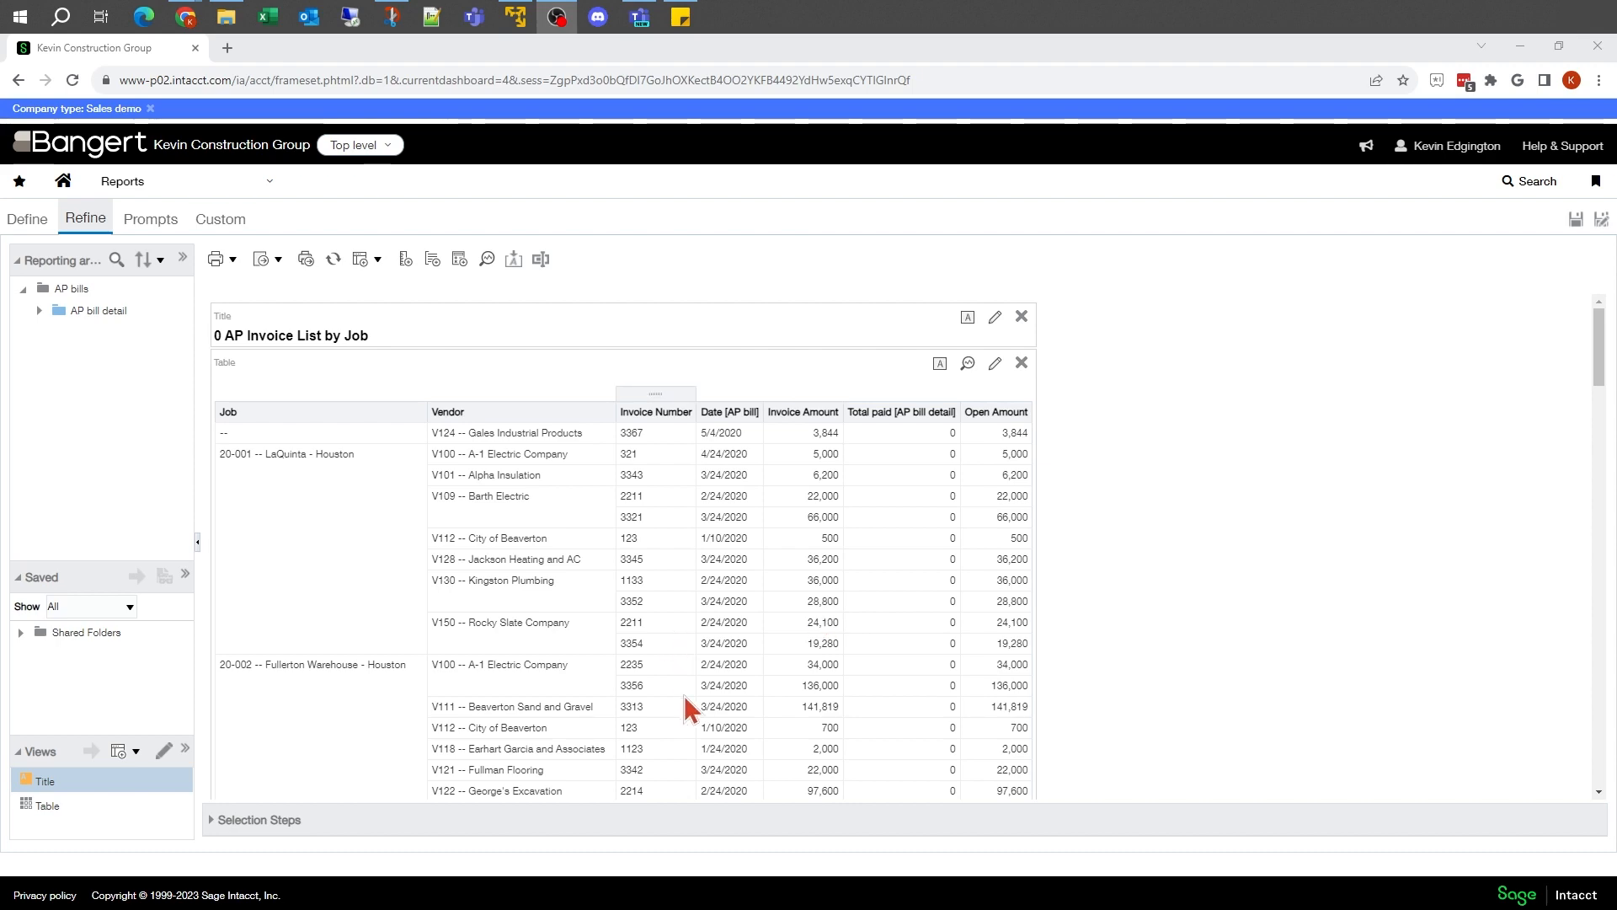
scroll(832, 699, down, 2)
scroll(841, 447, down, 1)
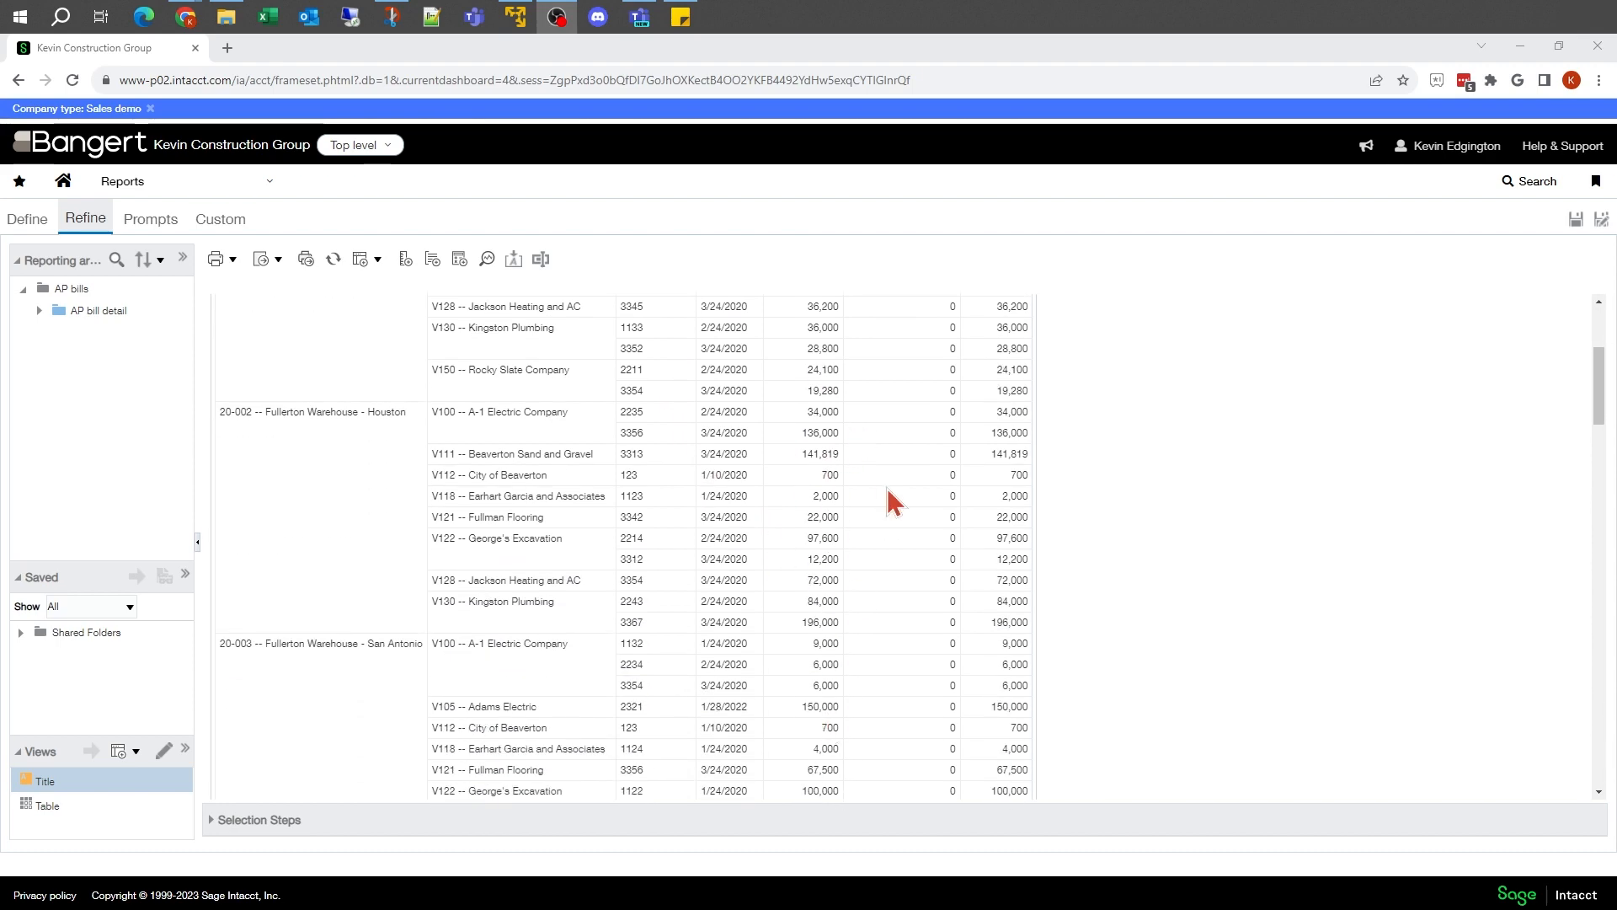
scroll(892, 499, up, 3)
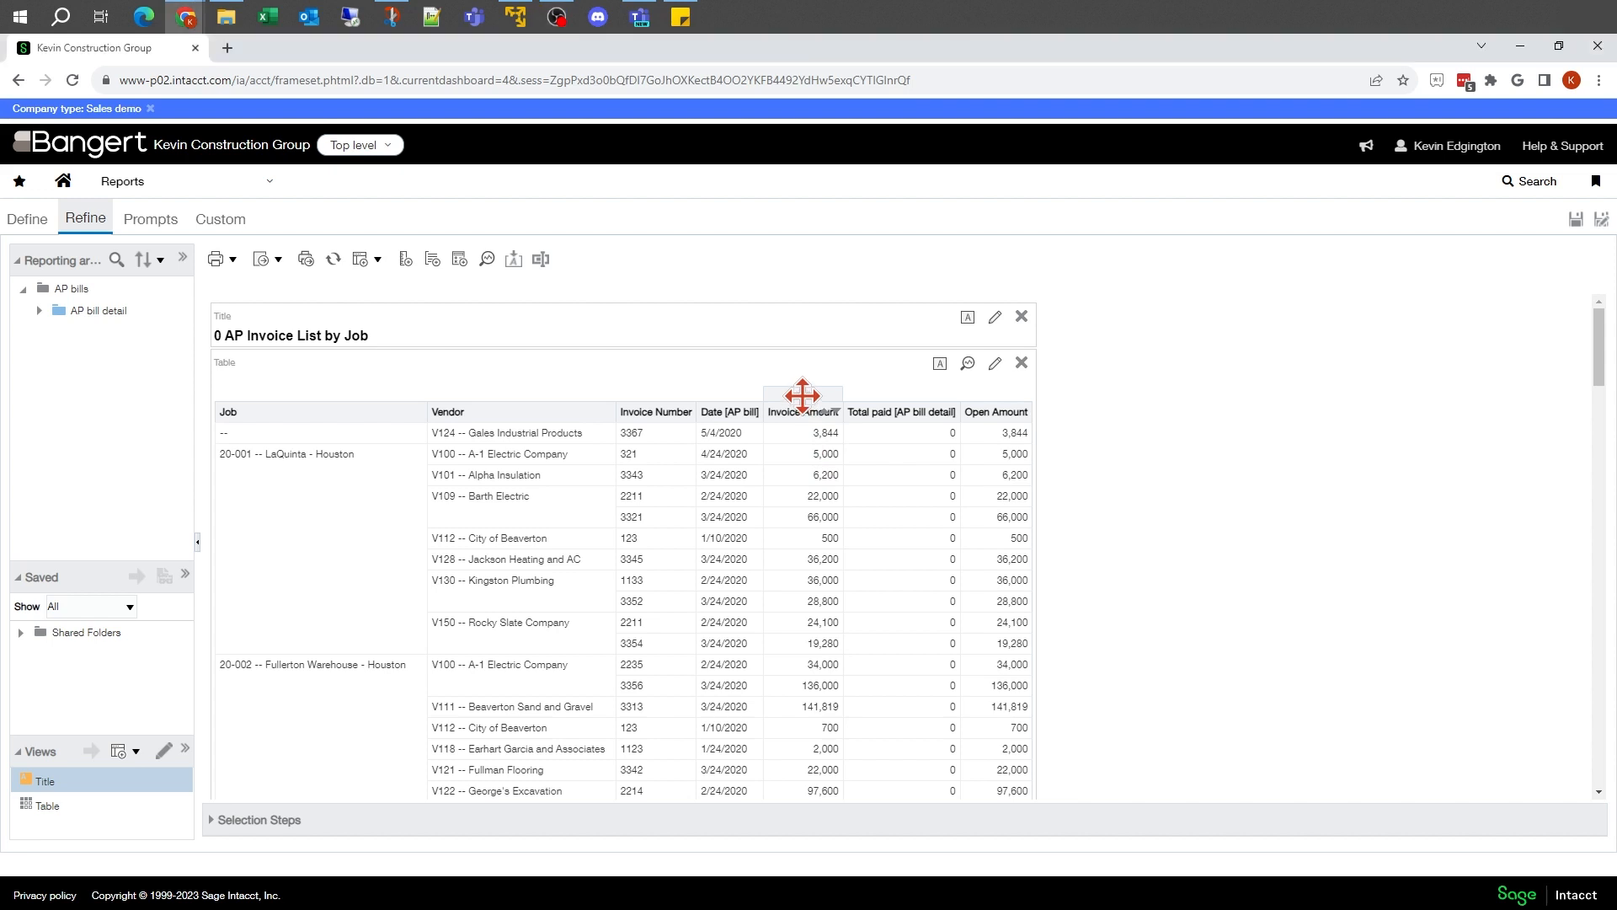
Step: Add a conditional format condition to the Invoice Amount column in the report definition: Invoice Amount is greater than or equal to 10000
click(33, 217)
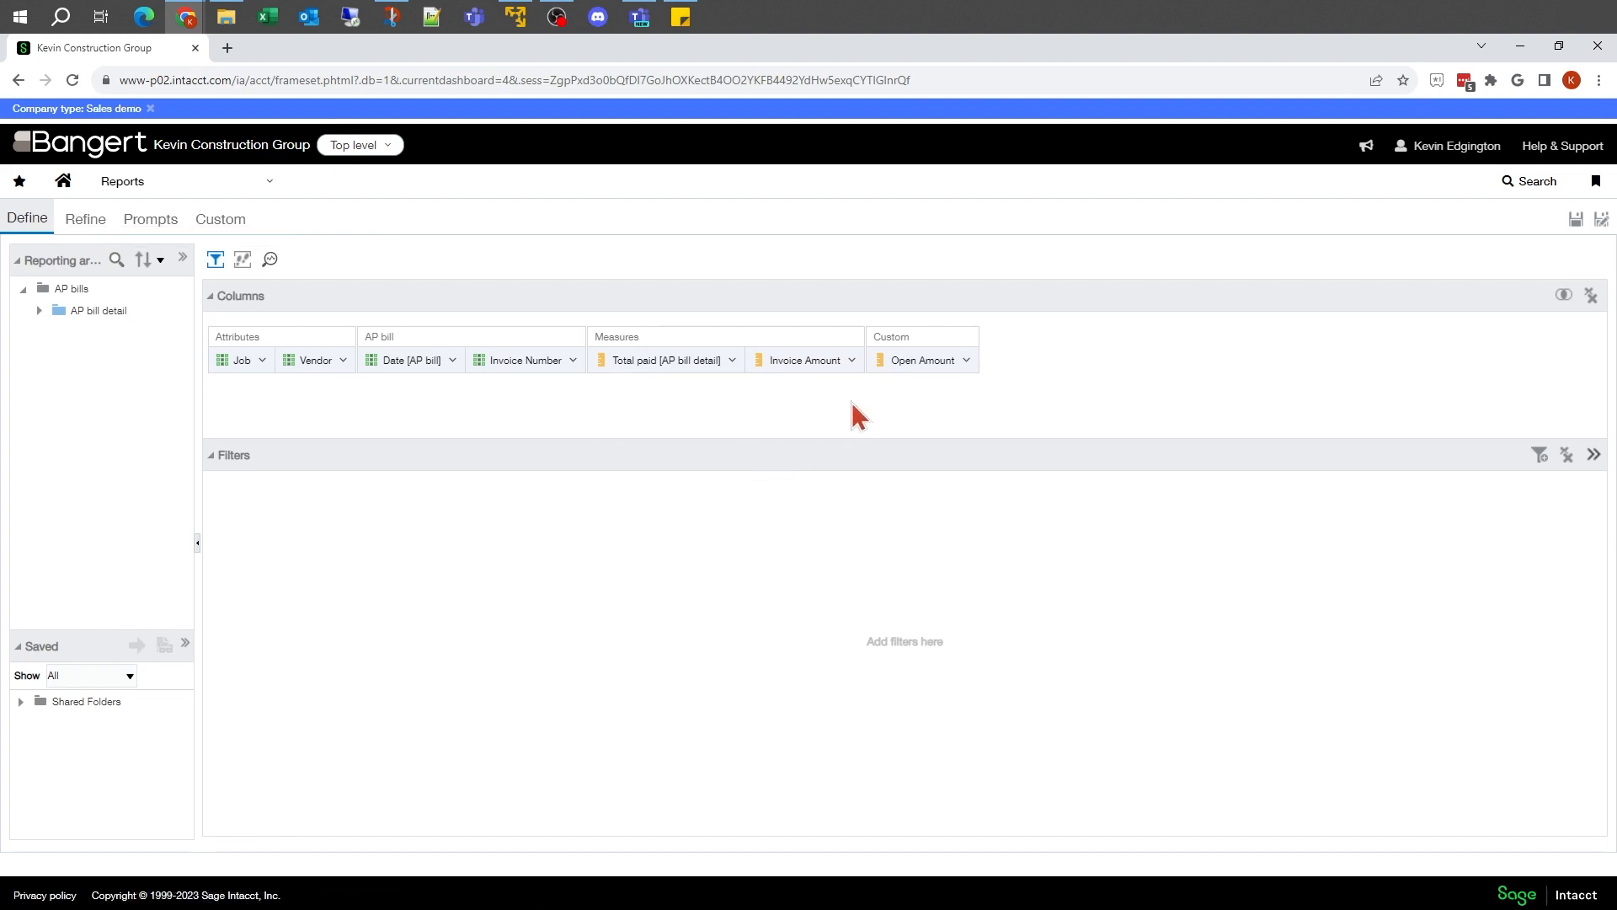
click(852, 361)
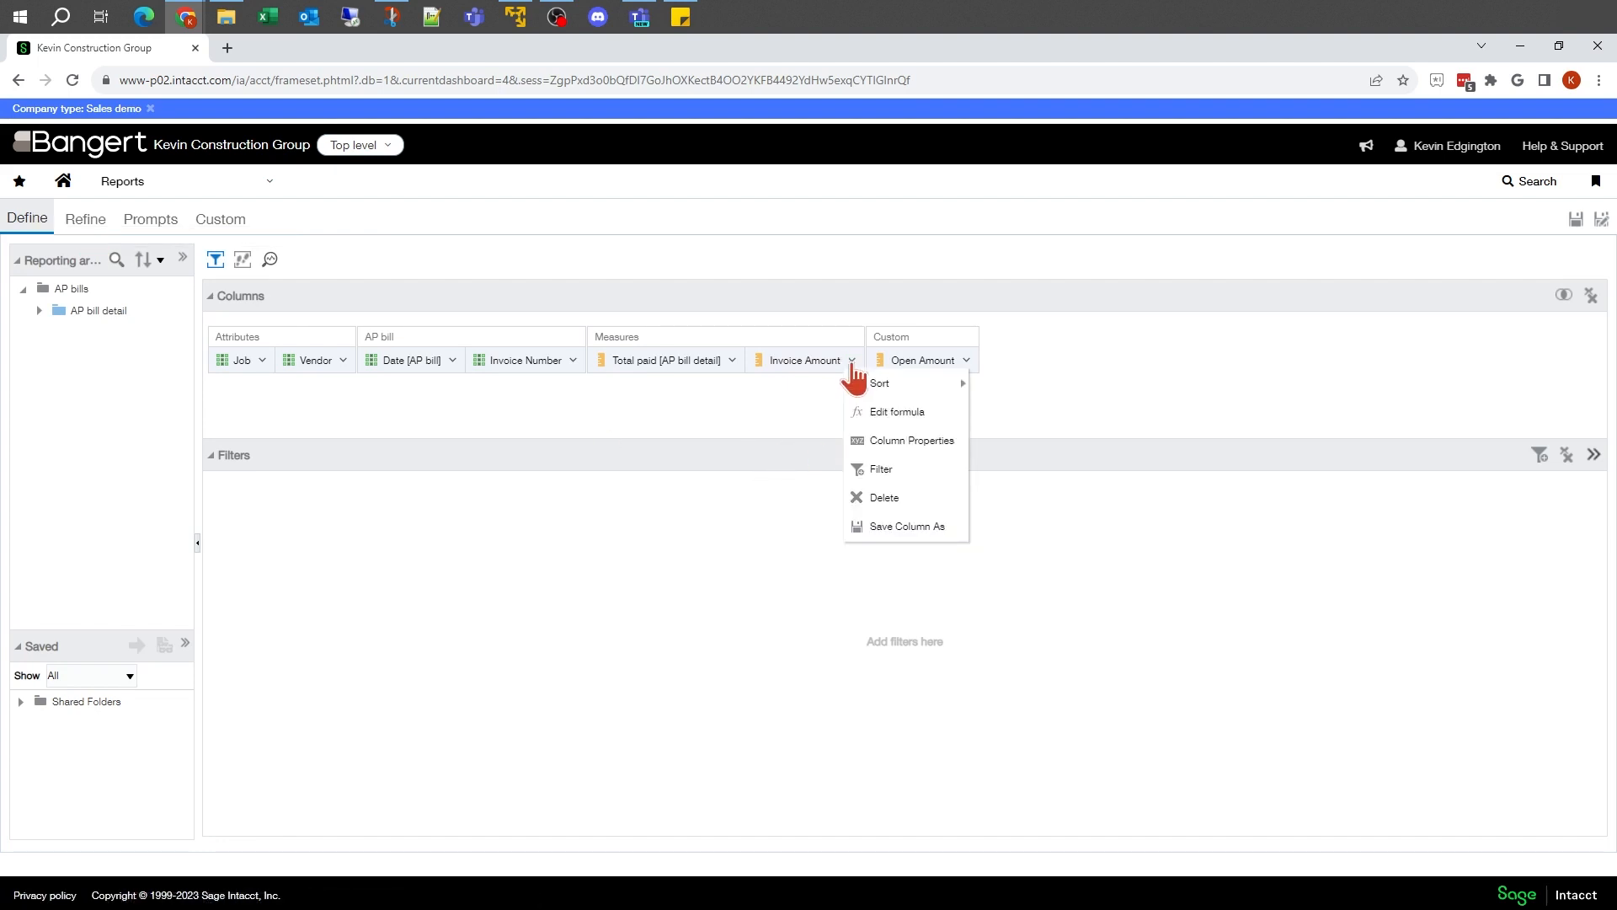
click(873, 441)
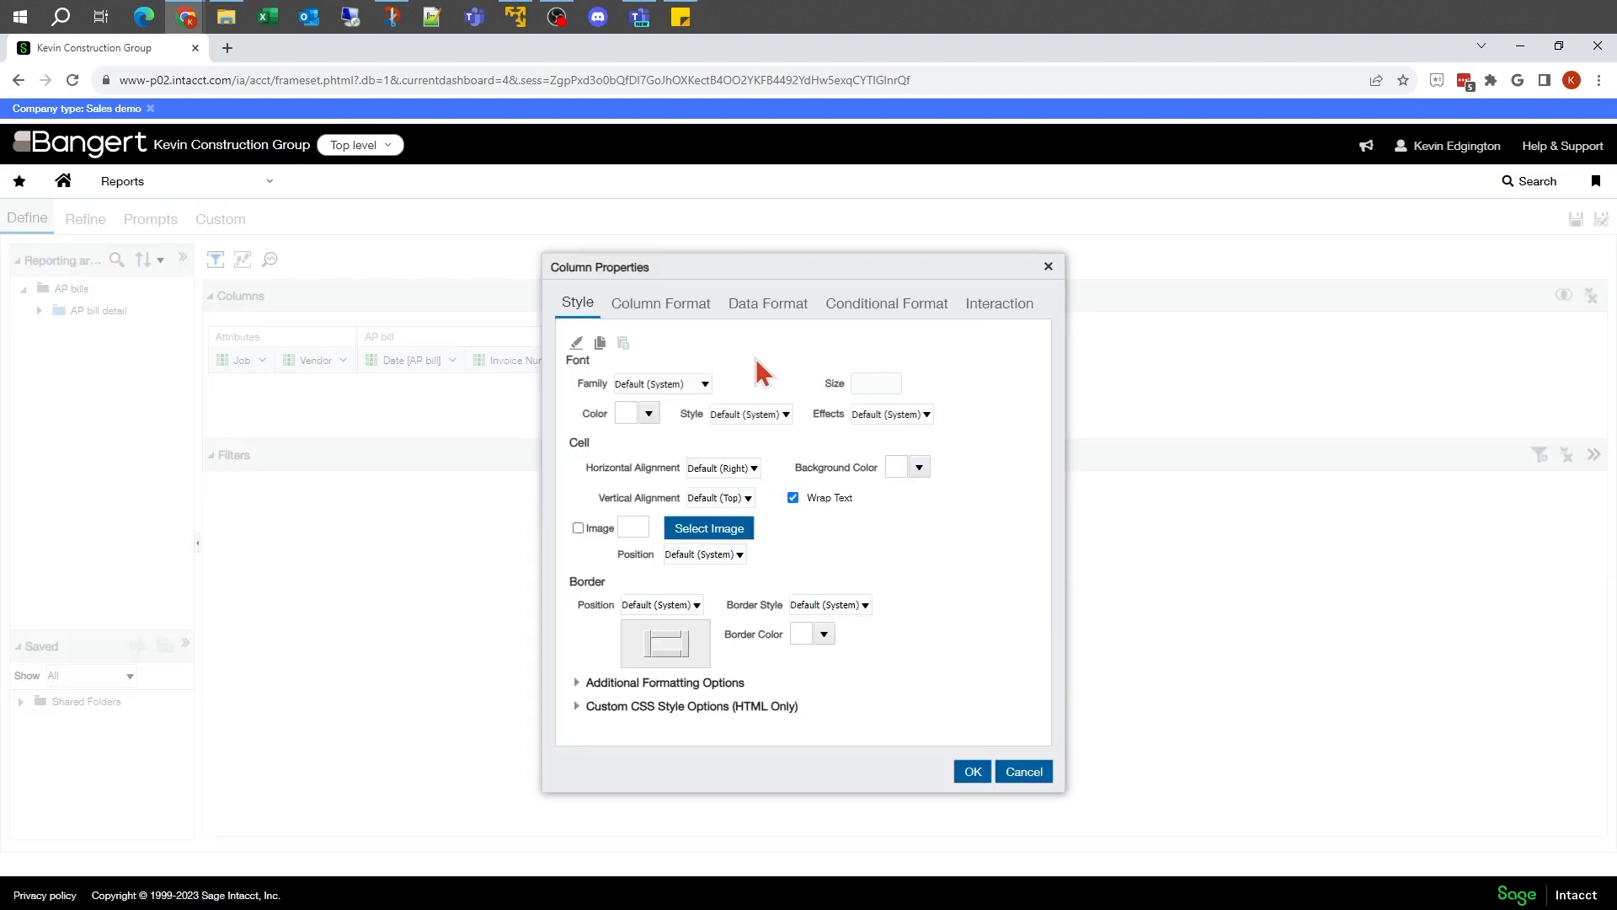
click(898, 305)
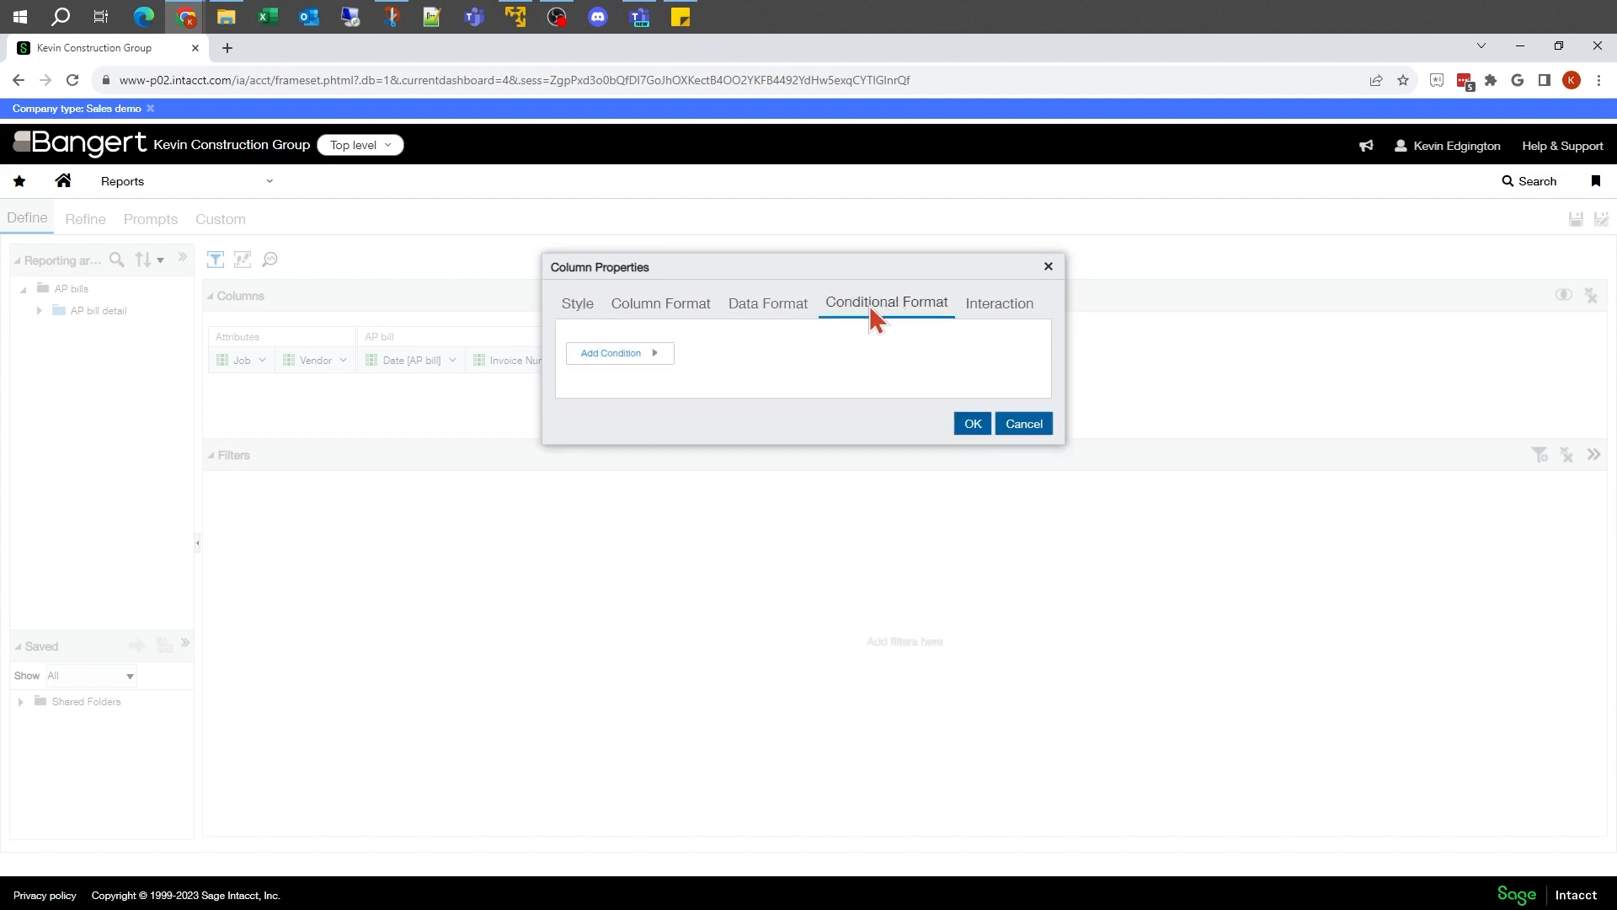
click(656, 359)
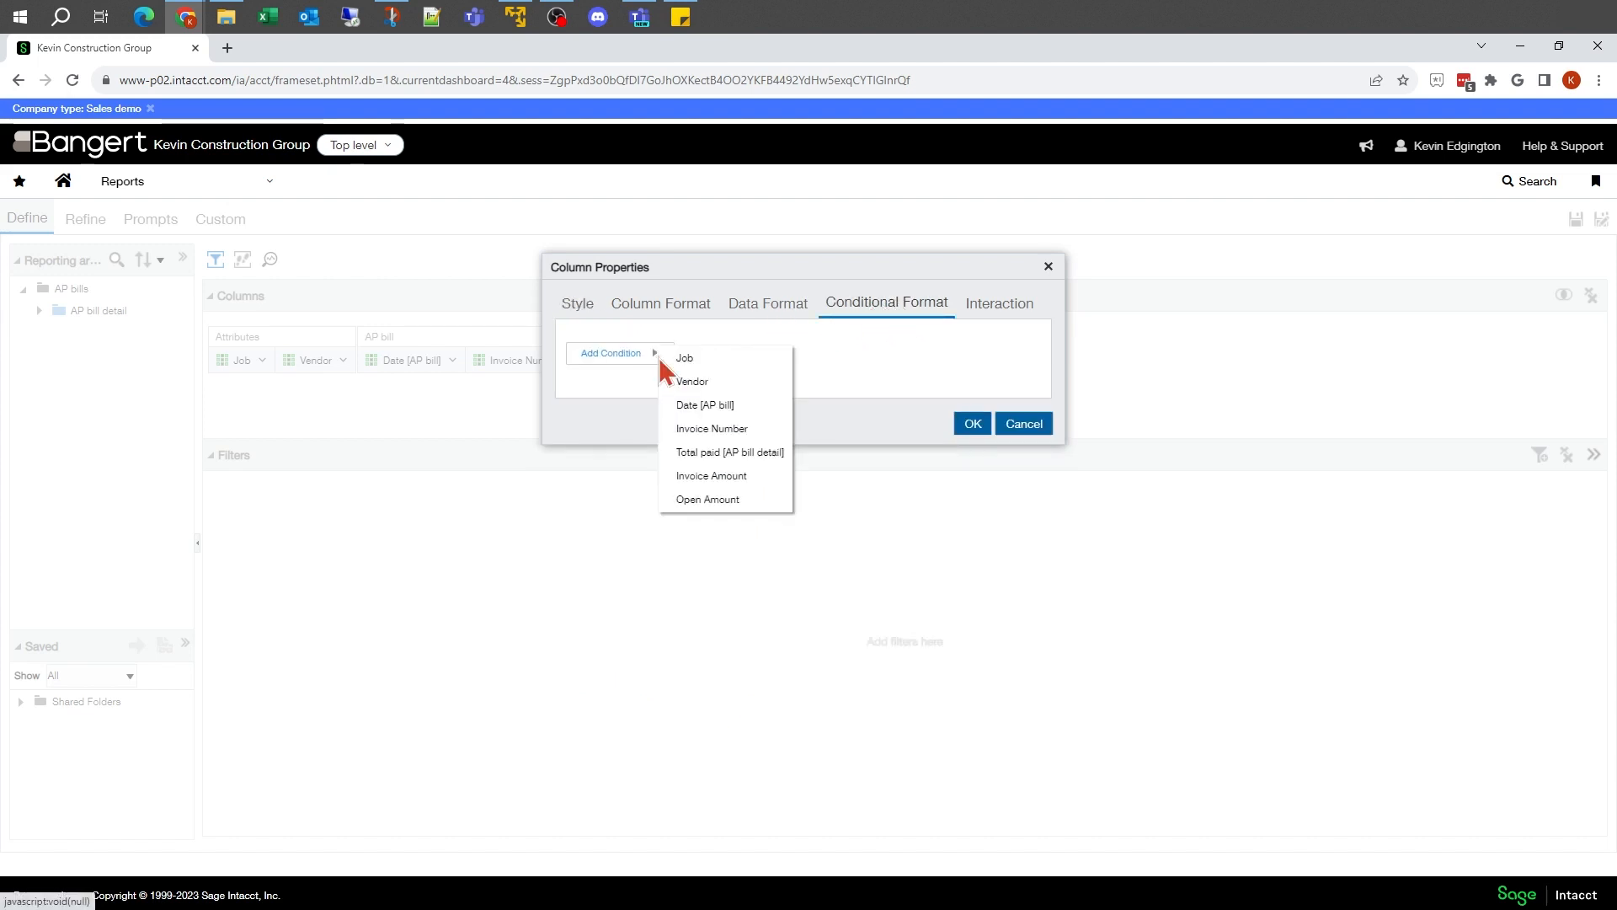
click(702, 485)
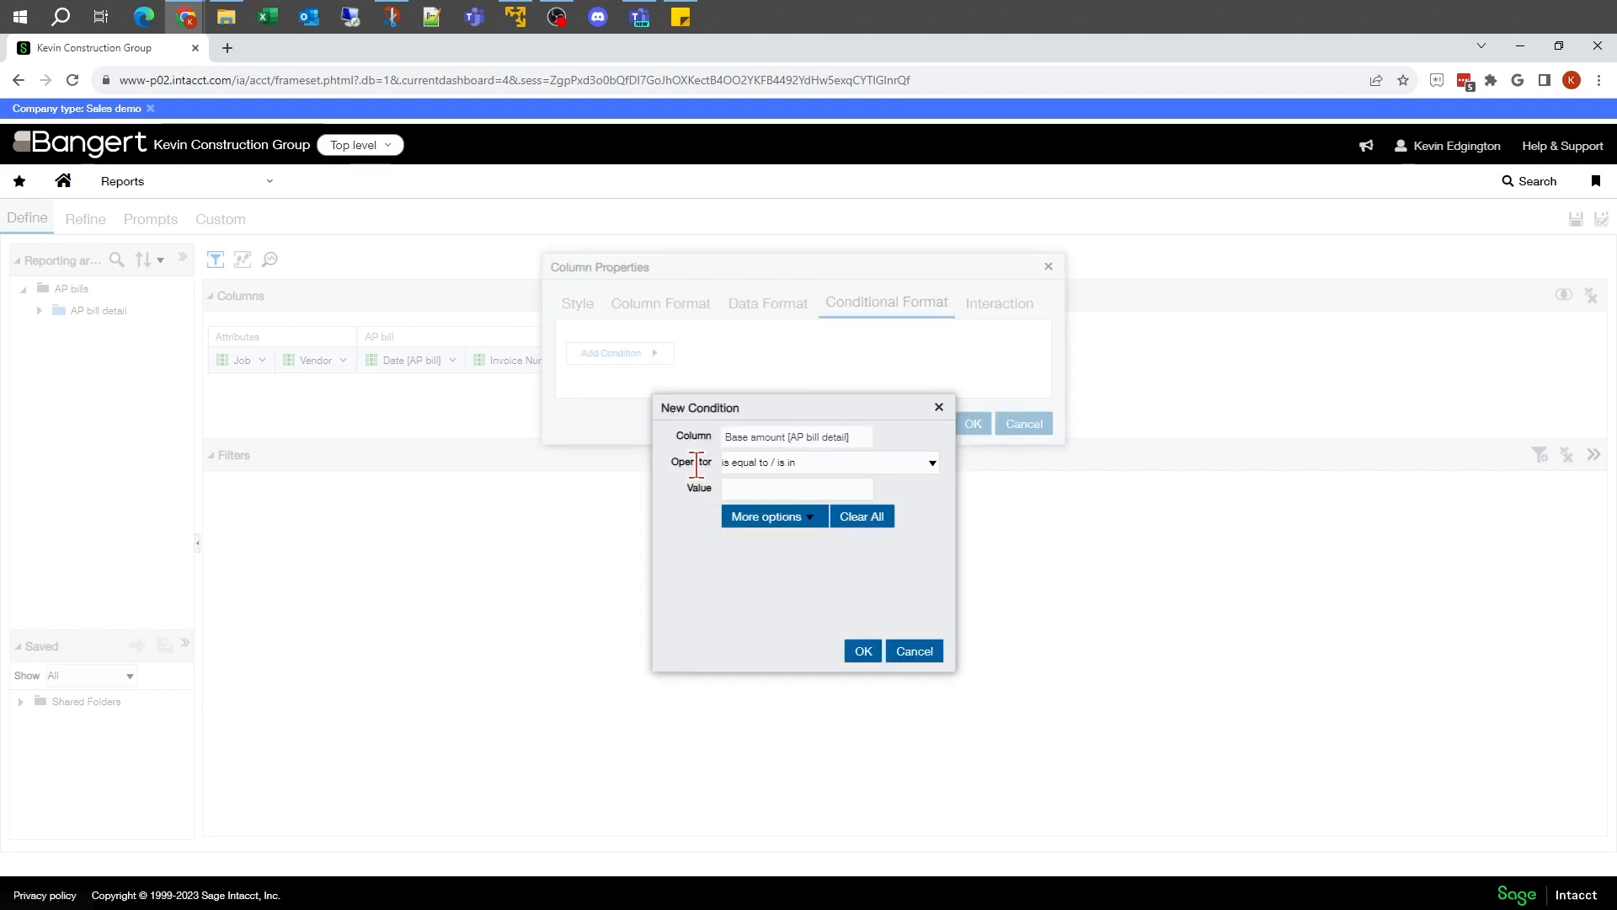
click(811, 467)
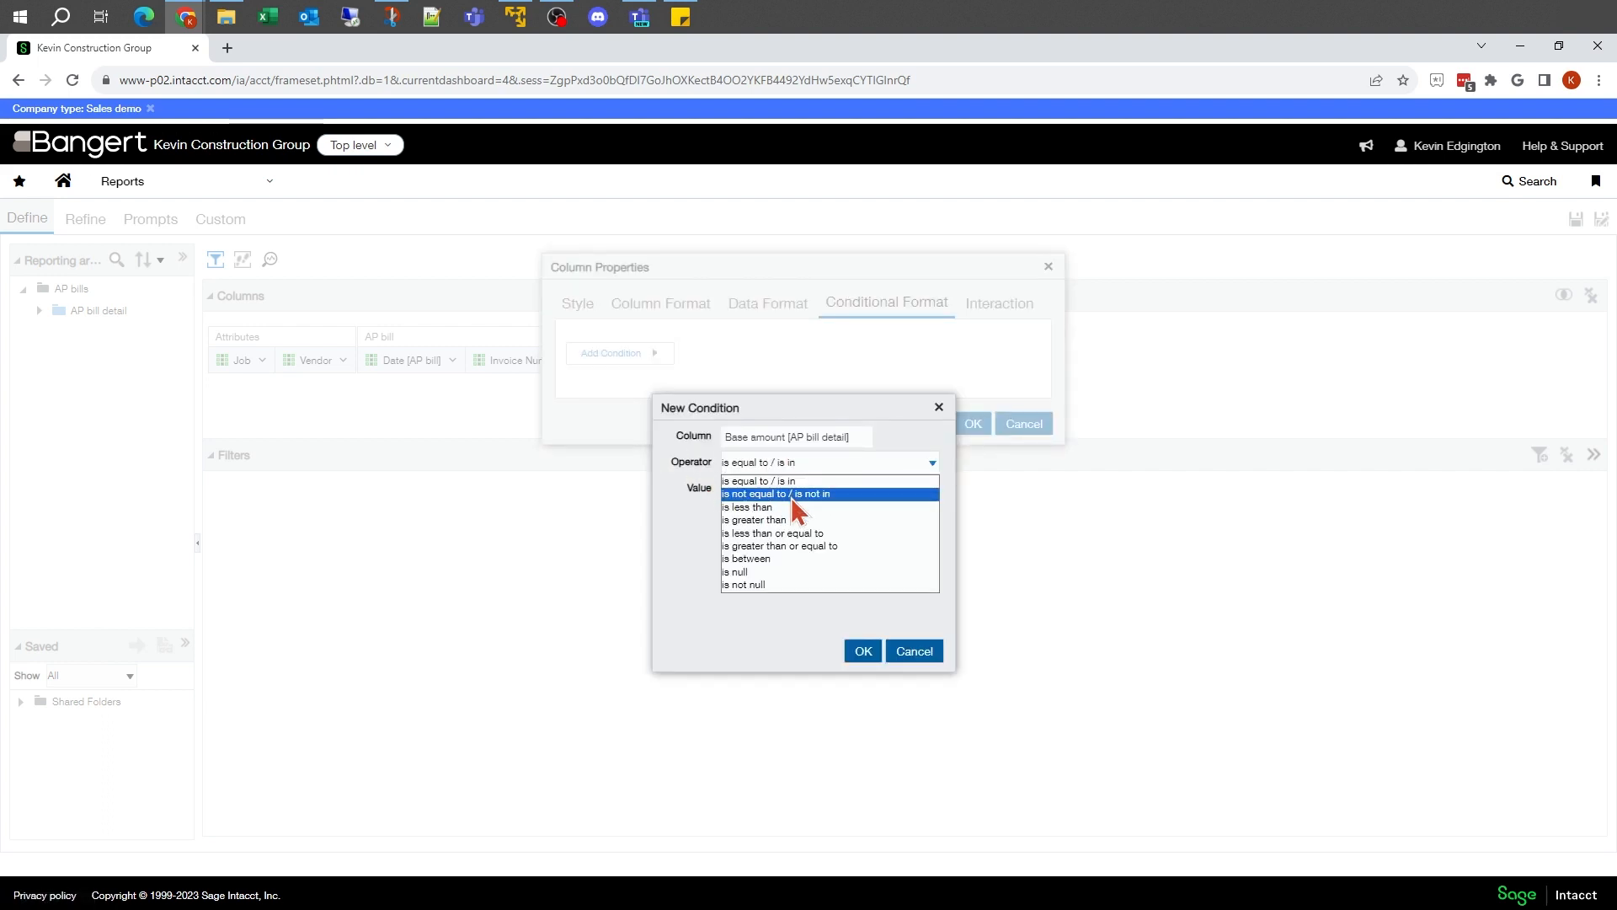
click(791, 546)
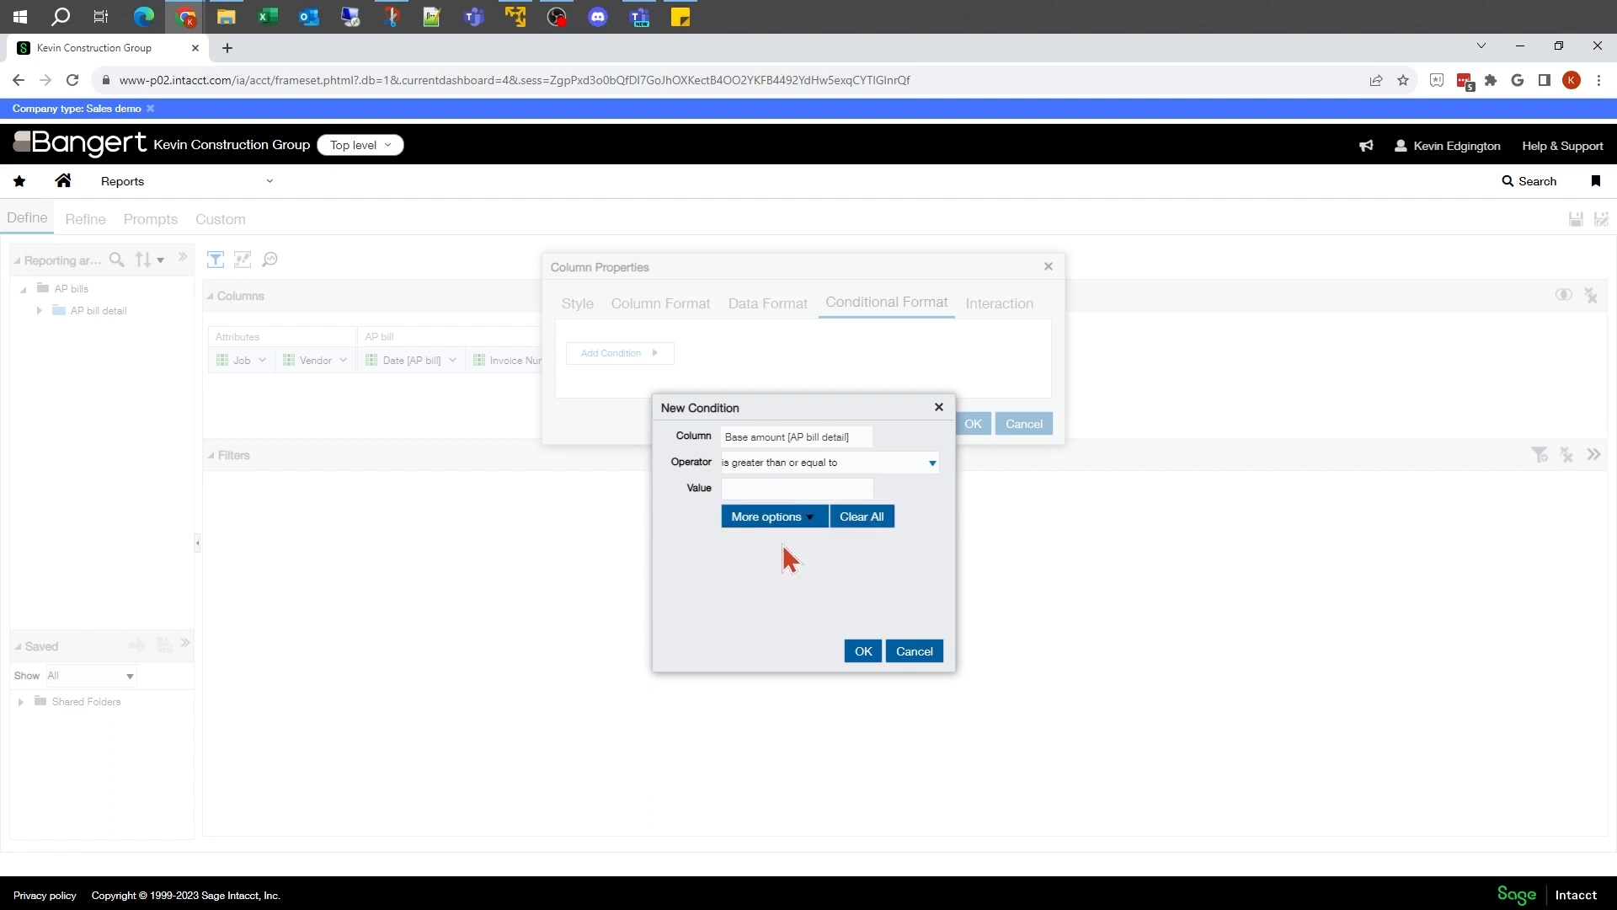
click(760, 489)
text(10000)
click(863, 651)
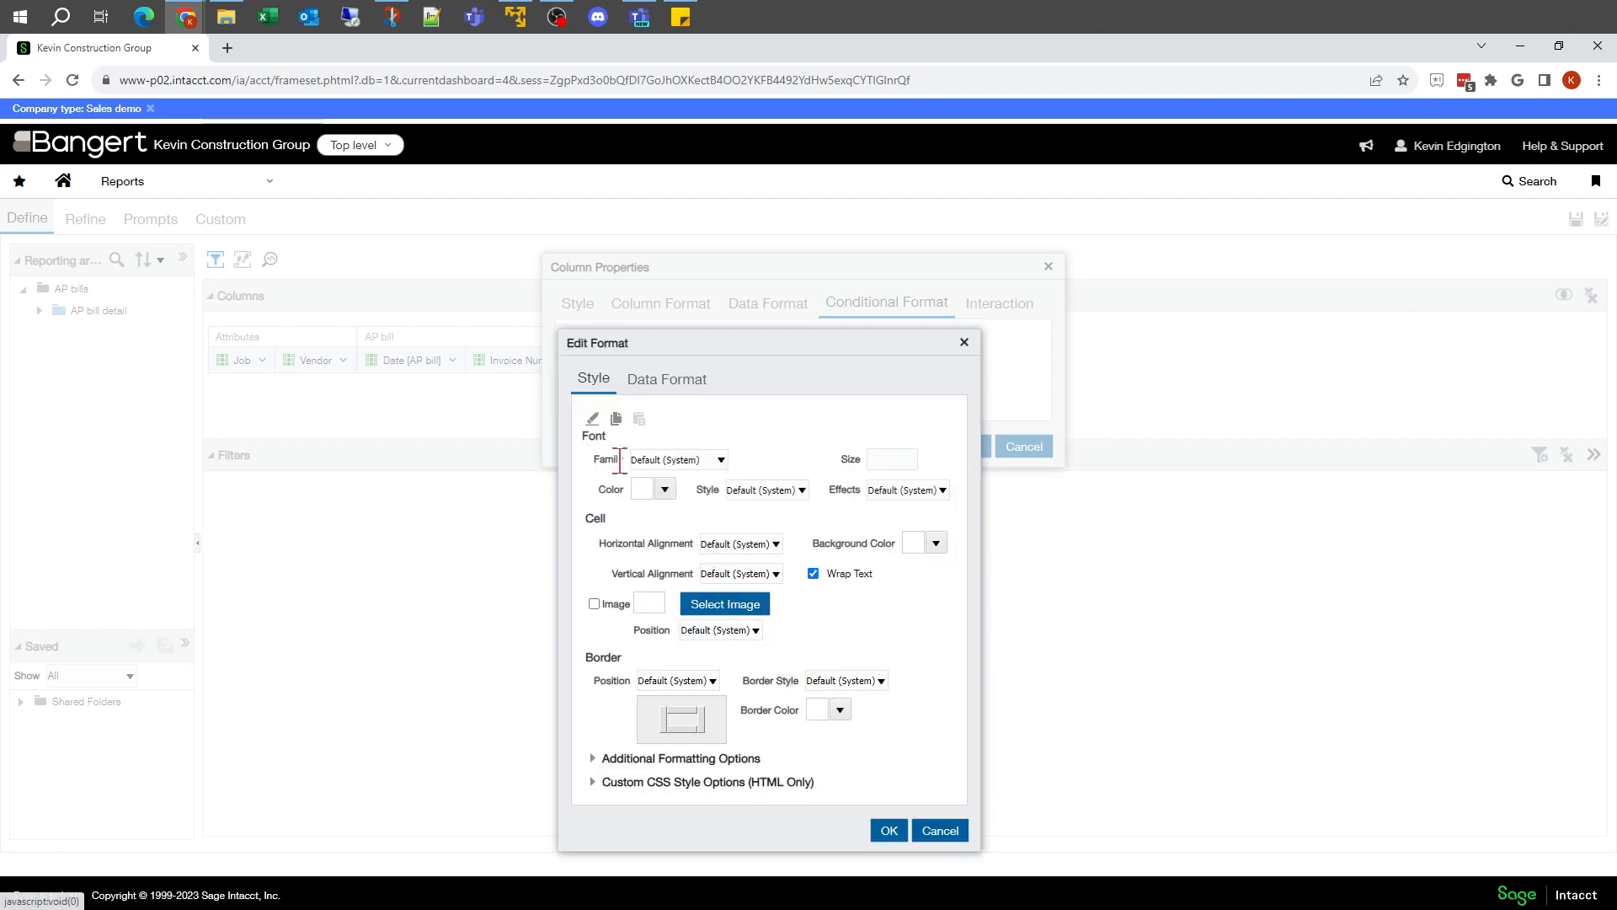
Step: Format cells meeting the 10,000 condition with bold font style and a yellow #FFFF00 background
click(721, 460)
click(722, 464)
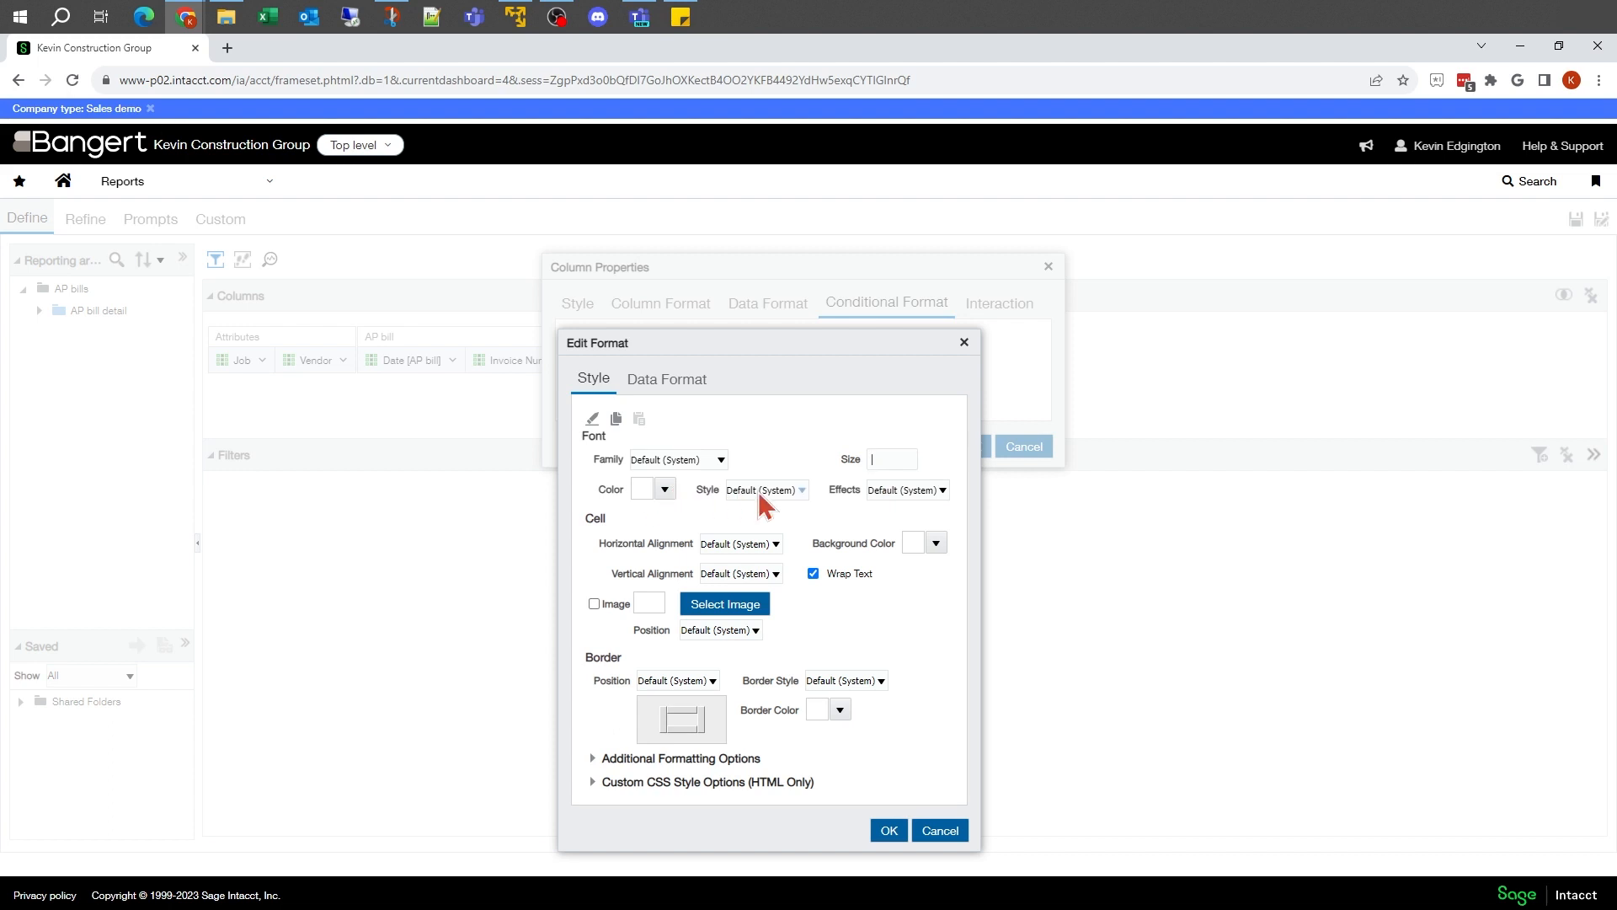
click(802, 491)
click(755, 531)
click(936, 541)
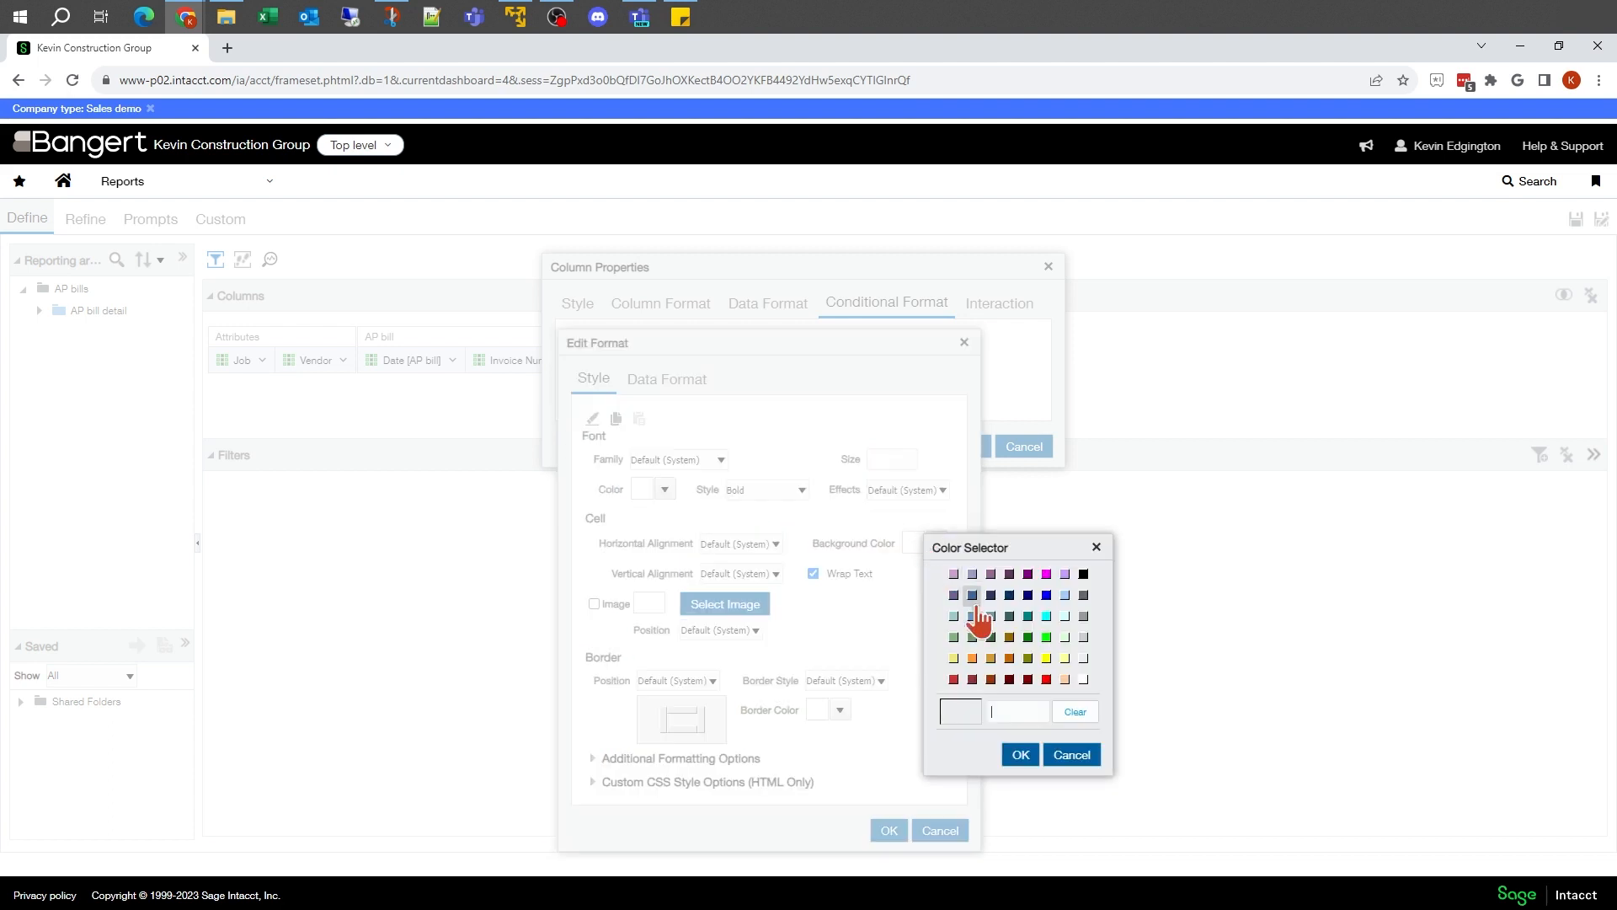
click(1045, 658)
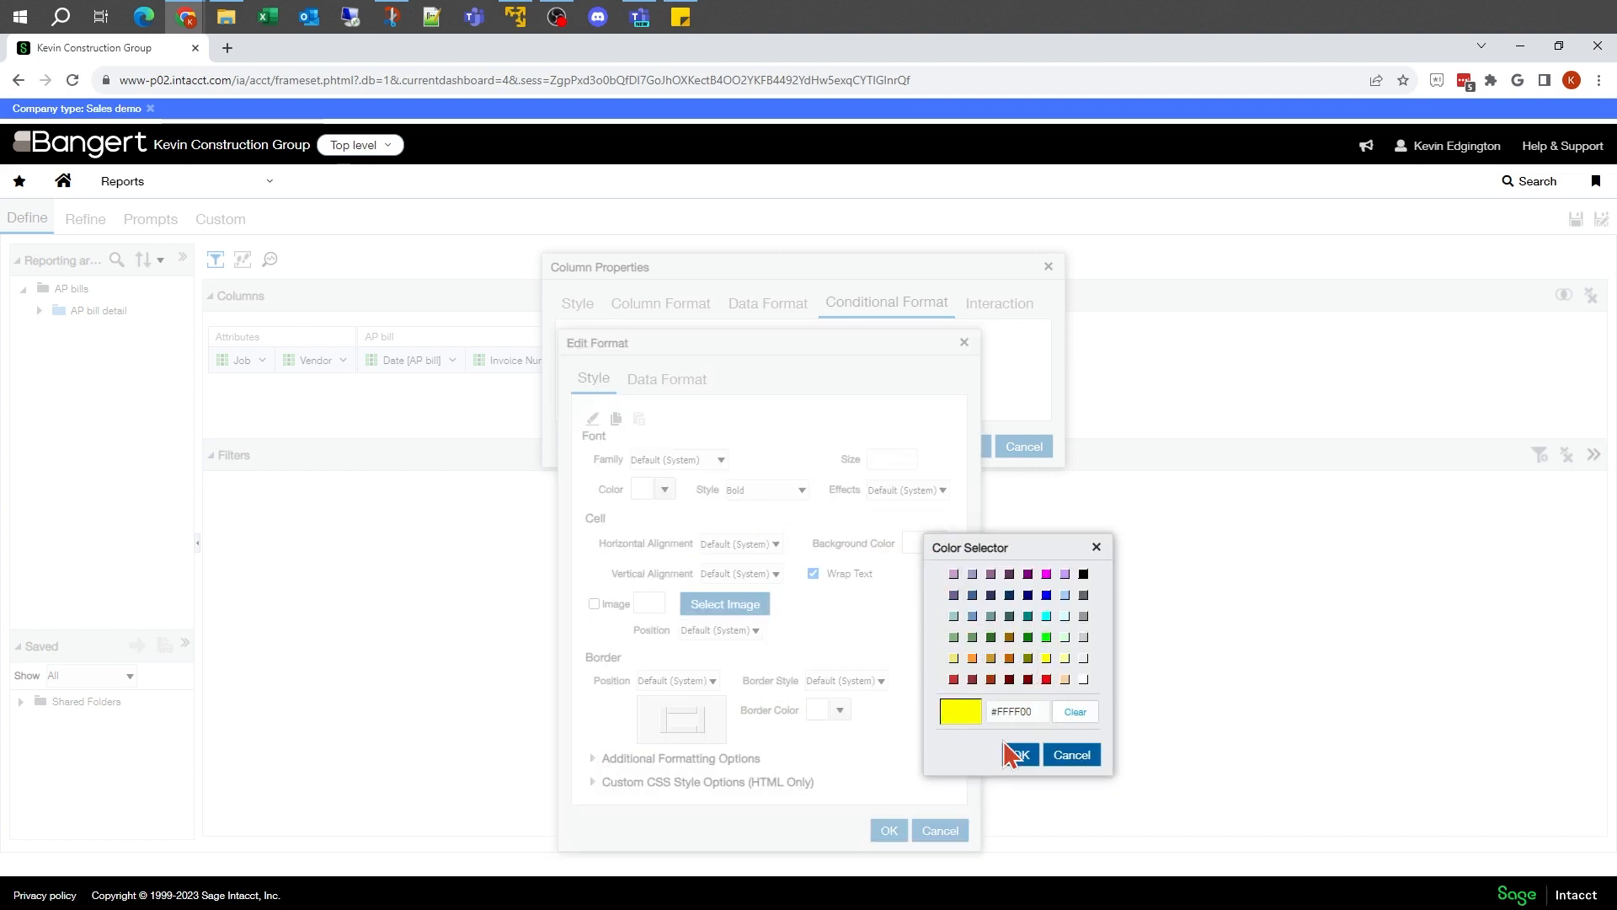
click(1020, 755)
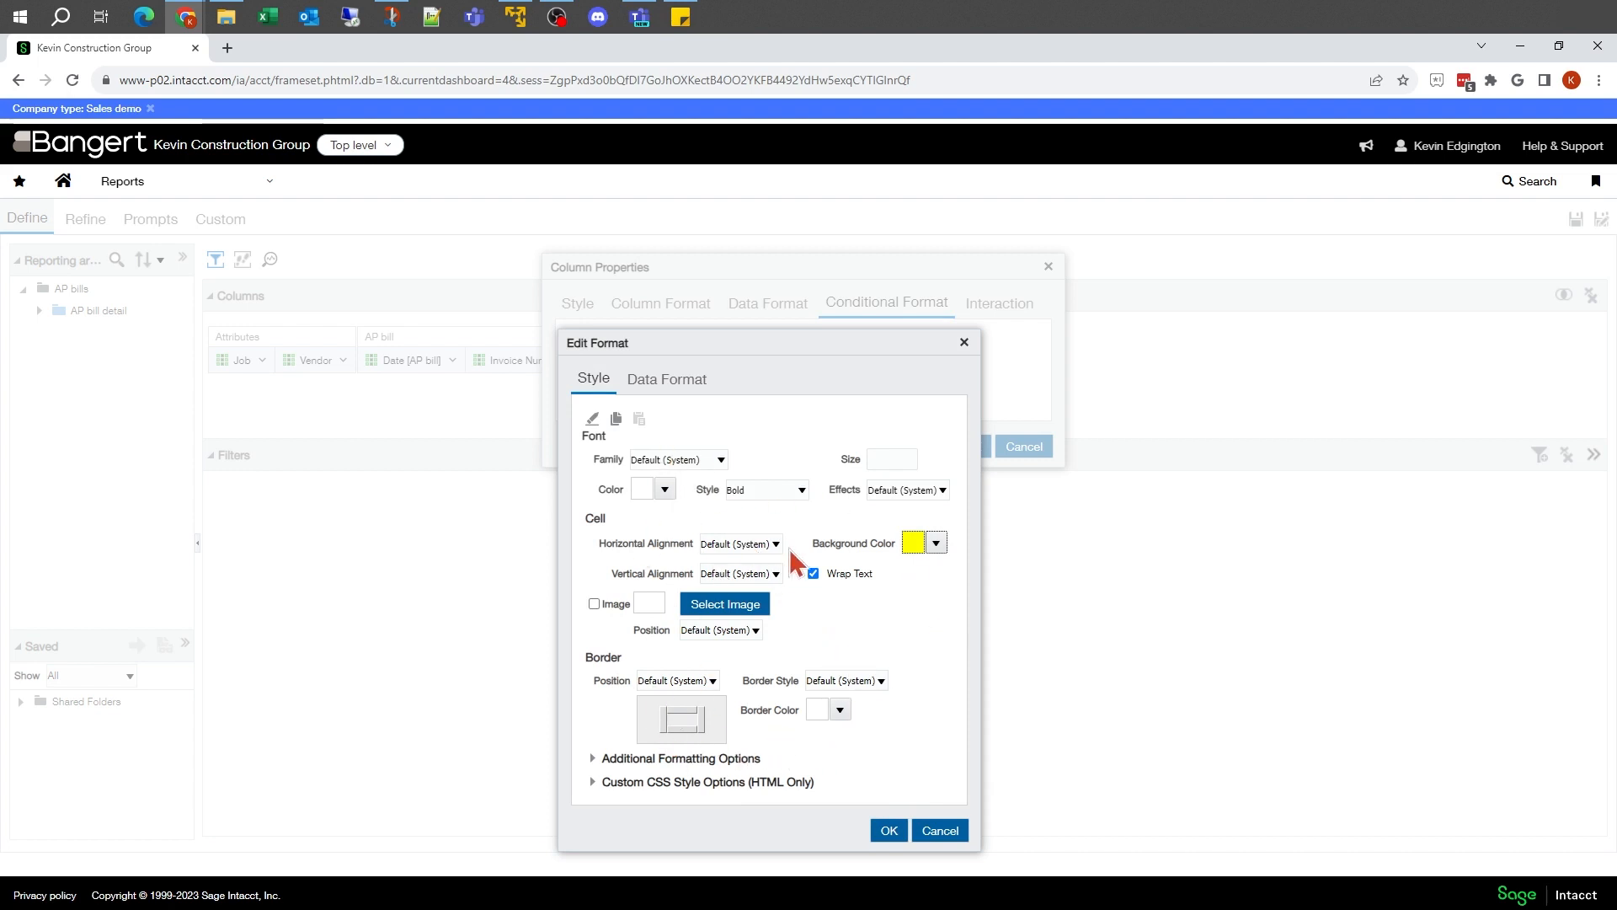
click(890, 831)
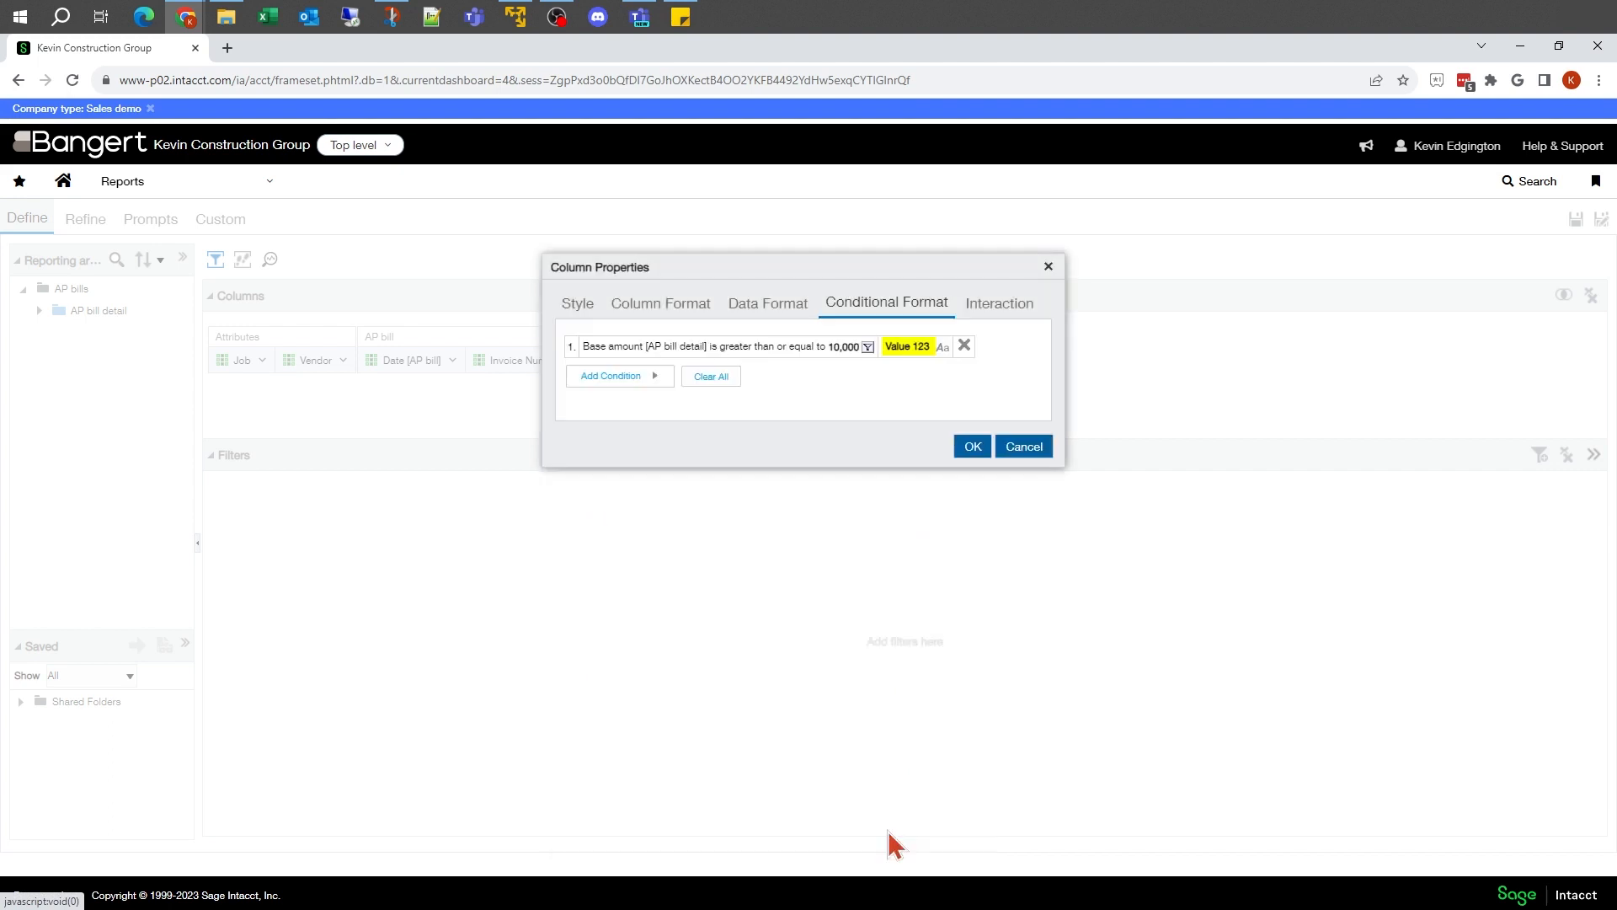
Step: Add a second condition for the Invoice Amount column: Invoice Amount is greater than or equal to 100000
click(660, 384)
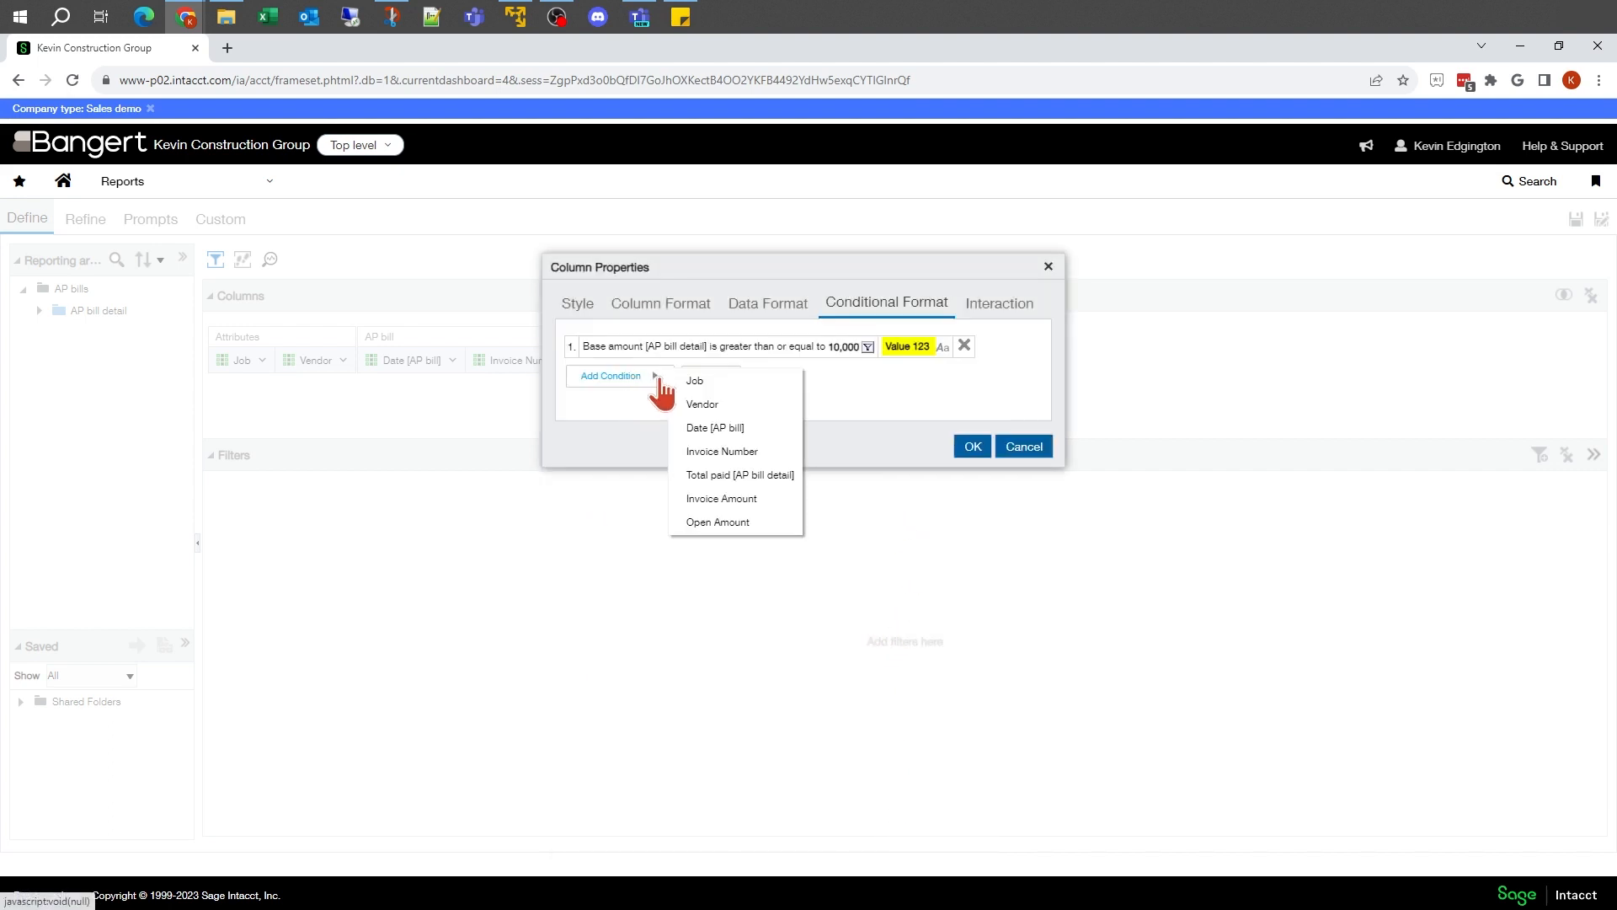
click(689, 498)
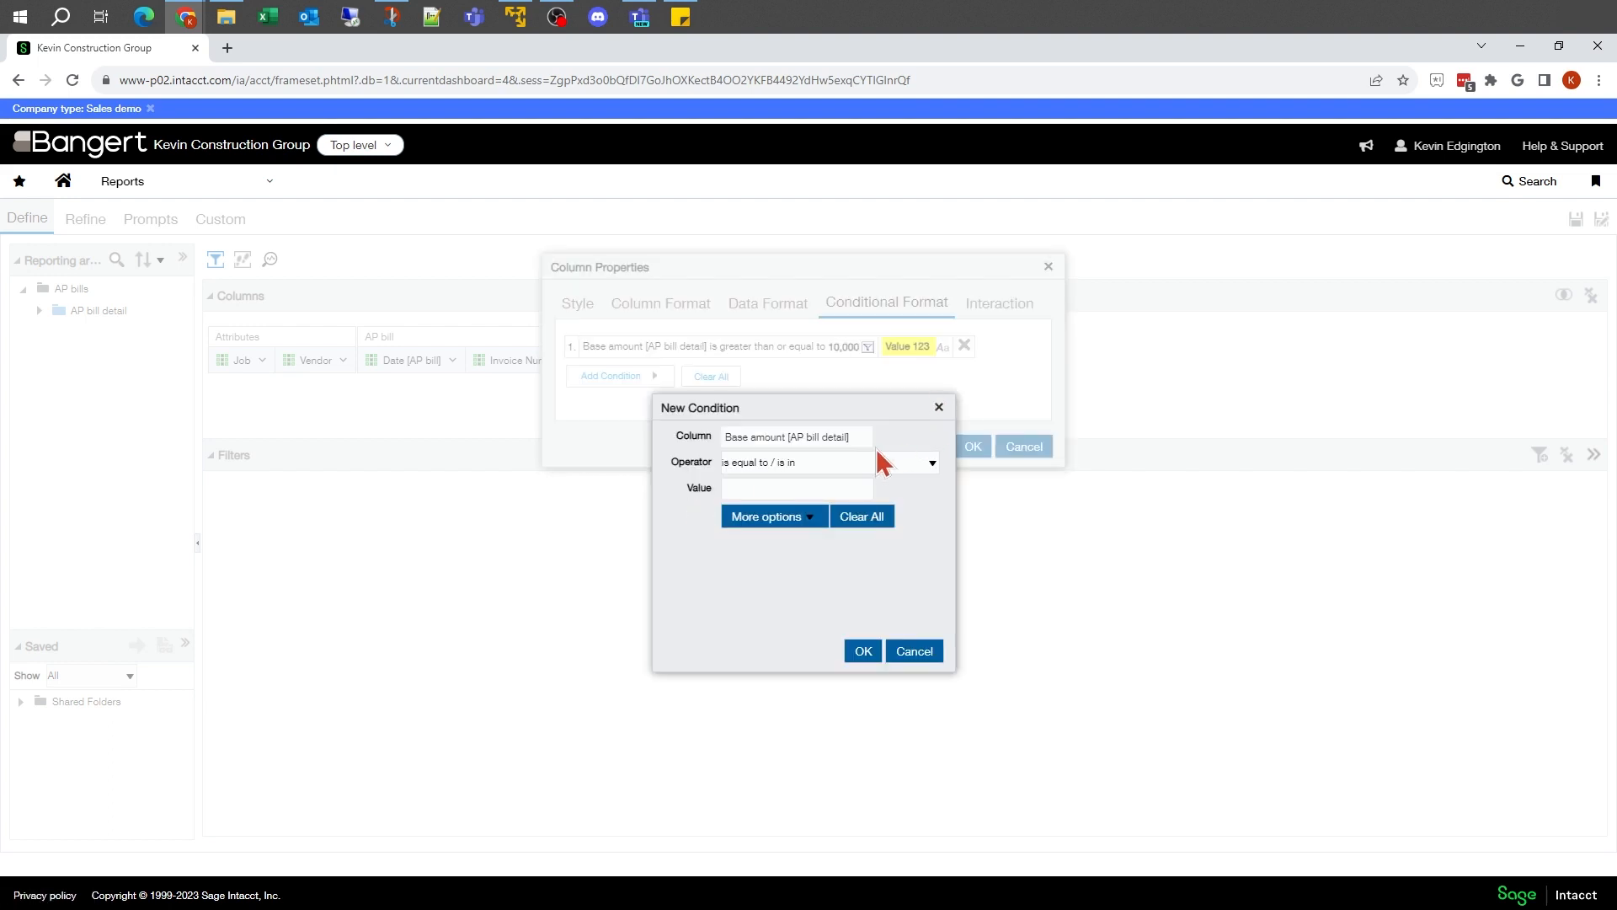
click(839, 463)
click(841, 546)
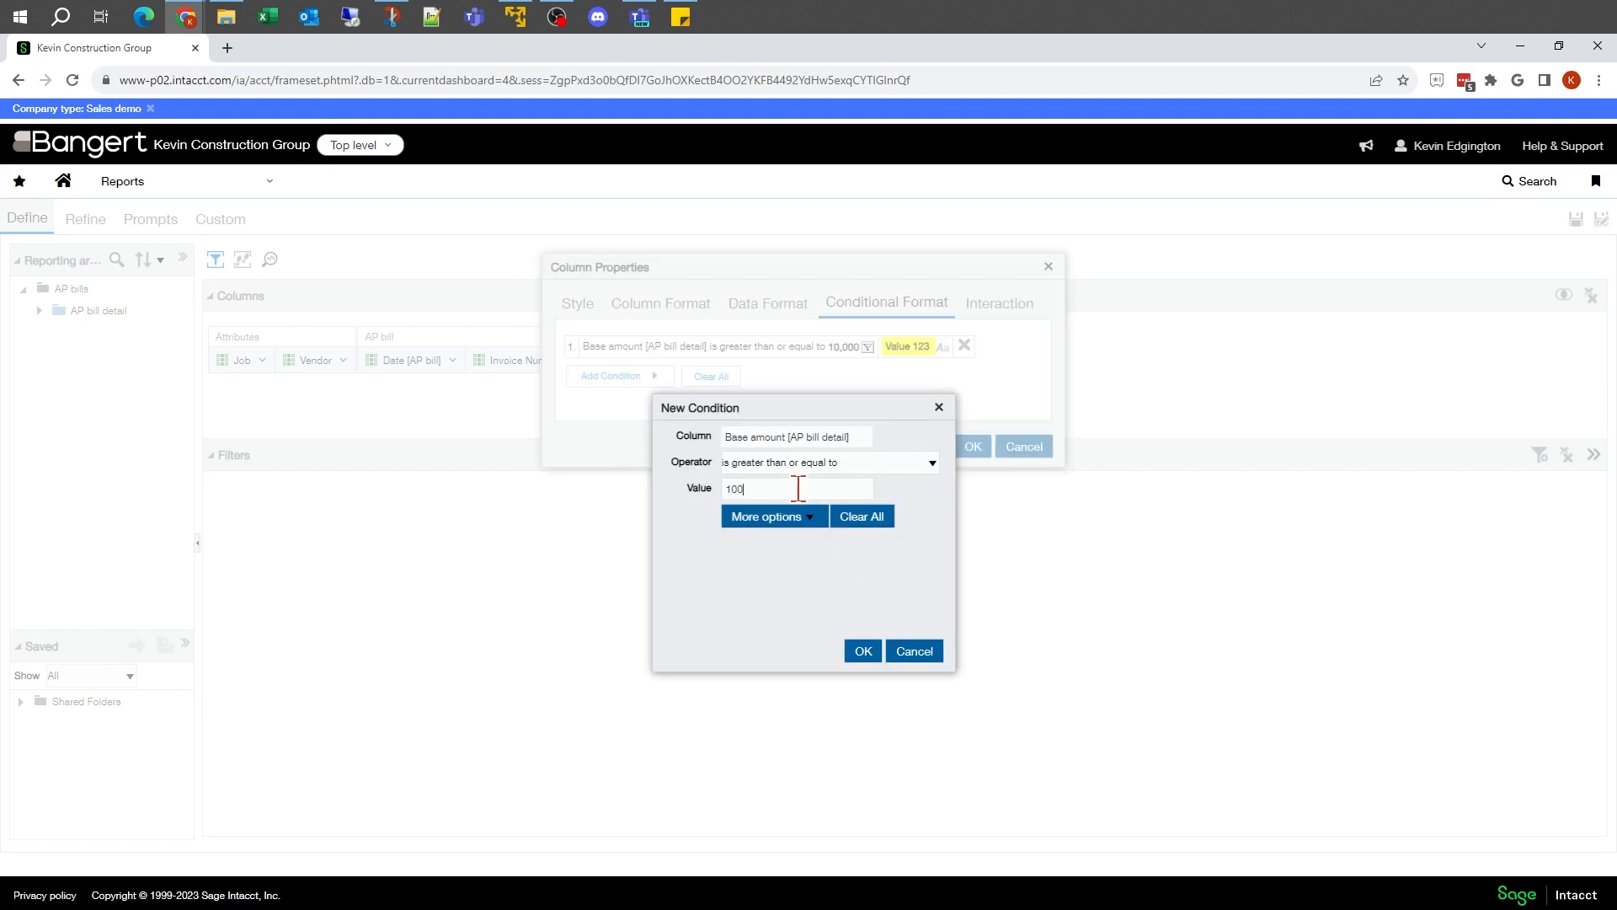
click(861, 653)
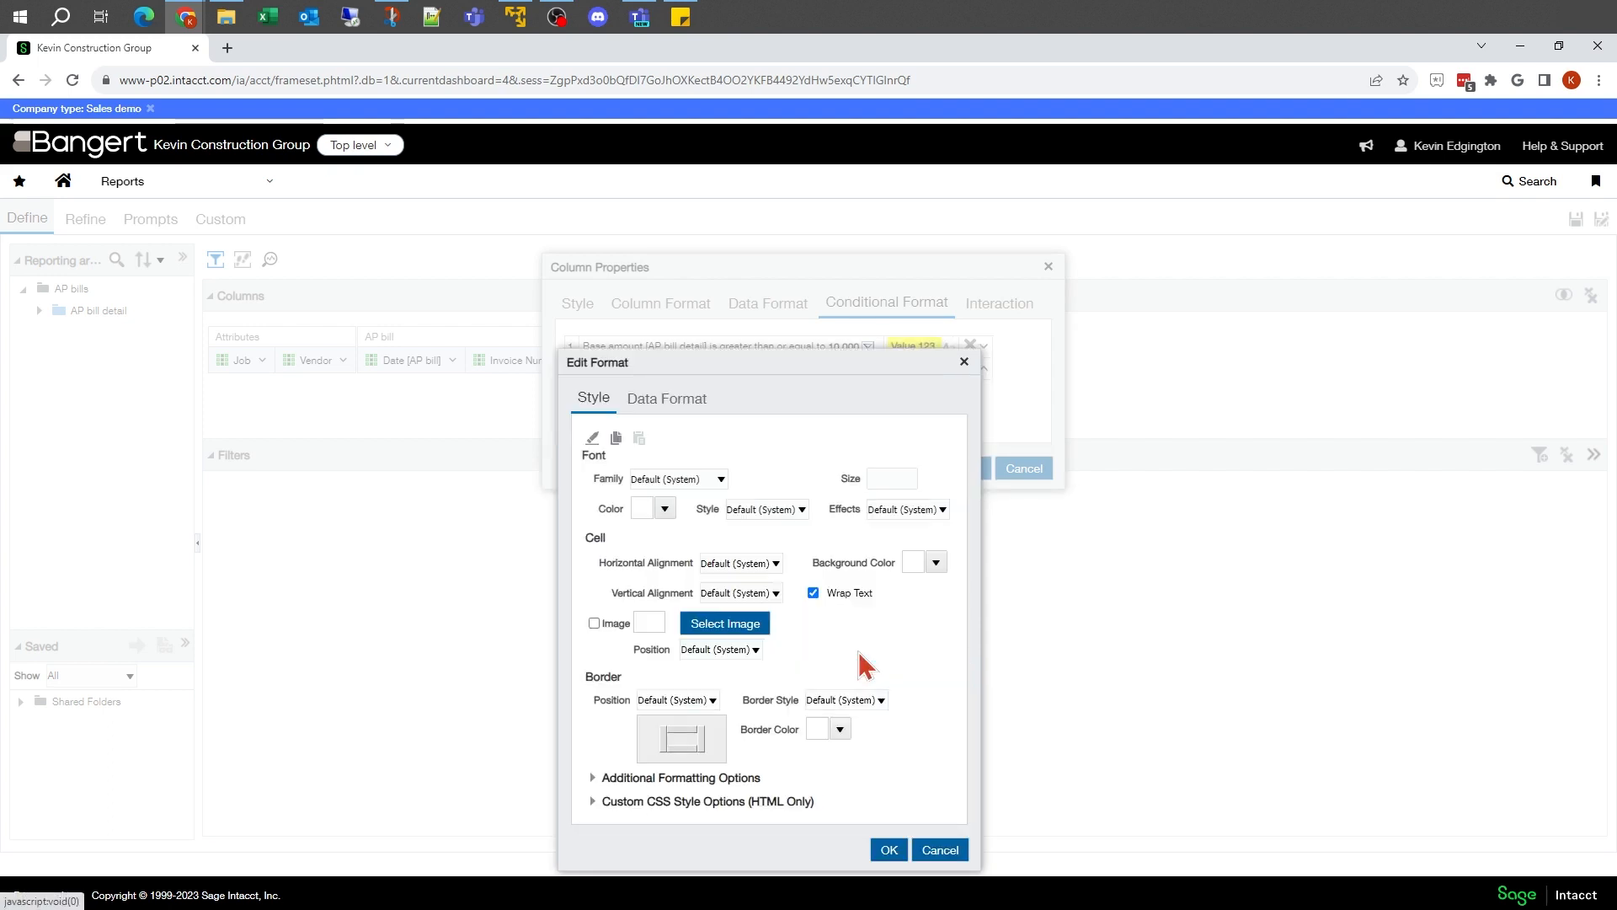
Step: Format cells meeting the 100,000 condition with bold font style and a red background, and apply the column properties
click(802, 511)
click(763, 559)
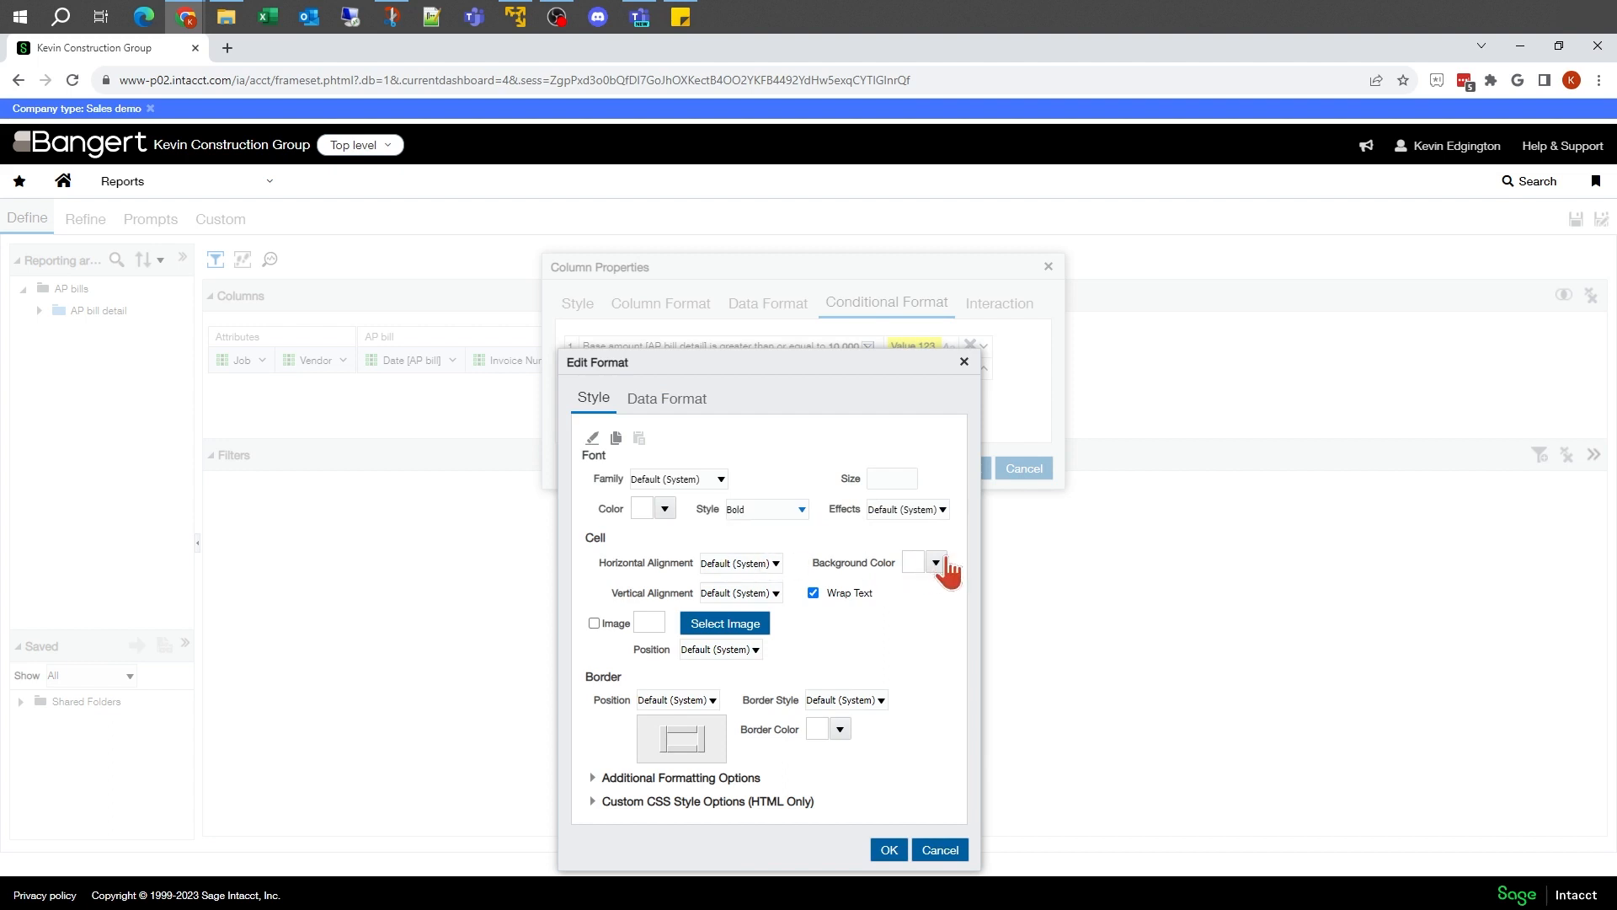
click(938, 564)
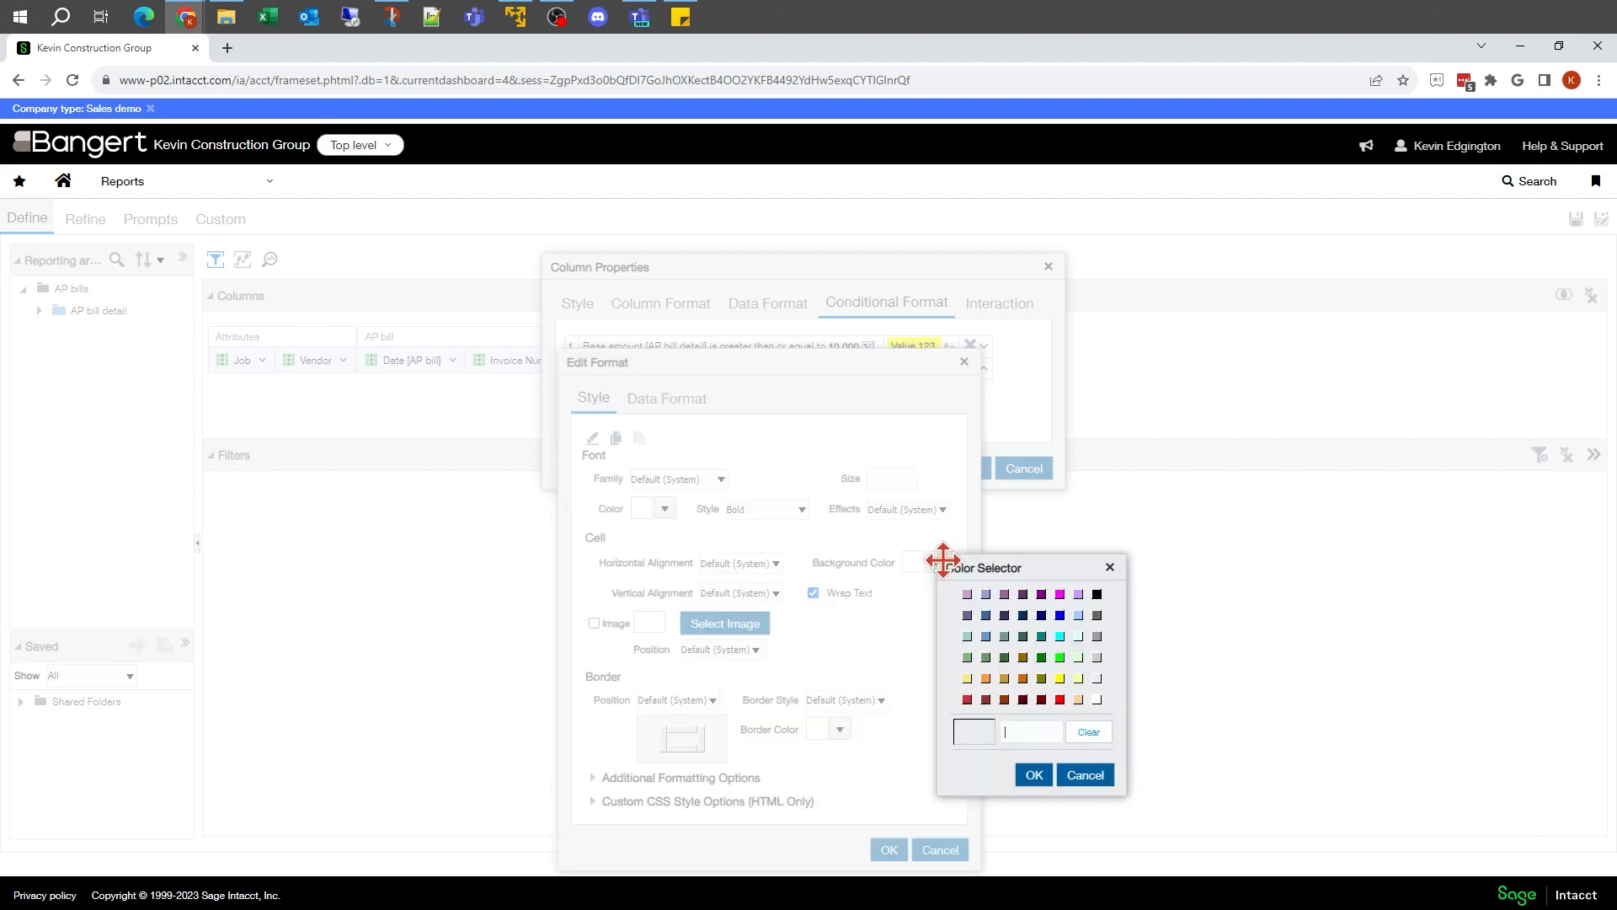
click(1060, 699)
click(1035, 775)
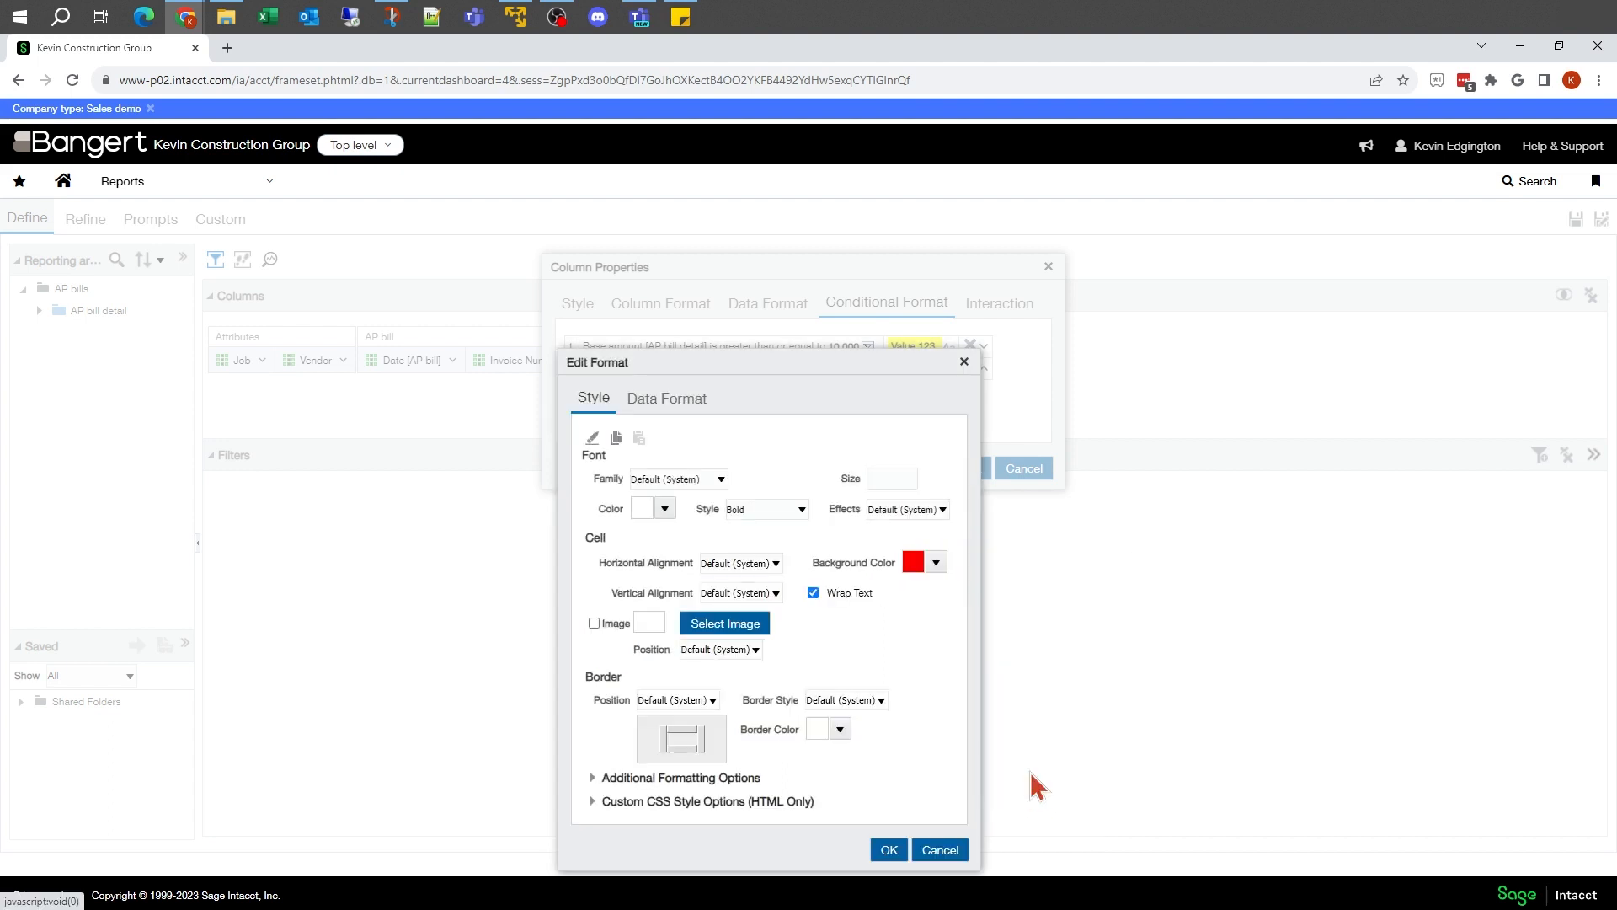
click(888, 850)
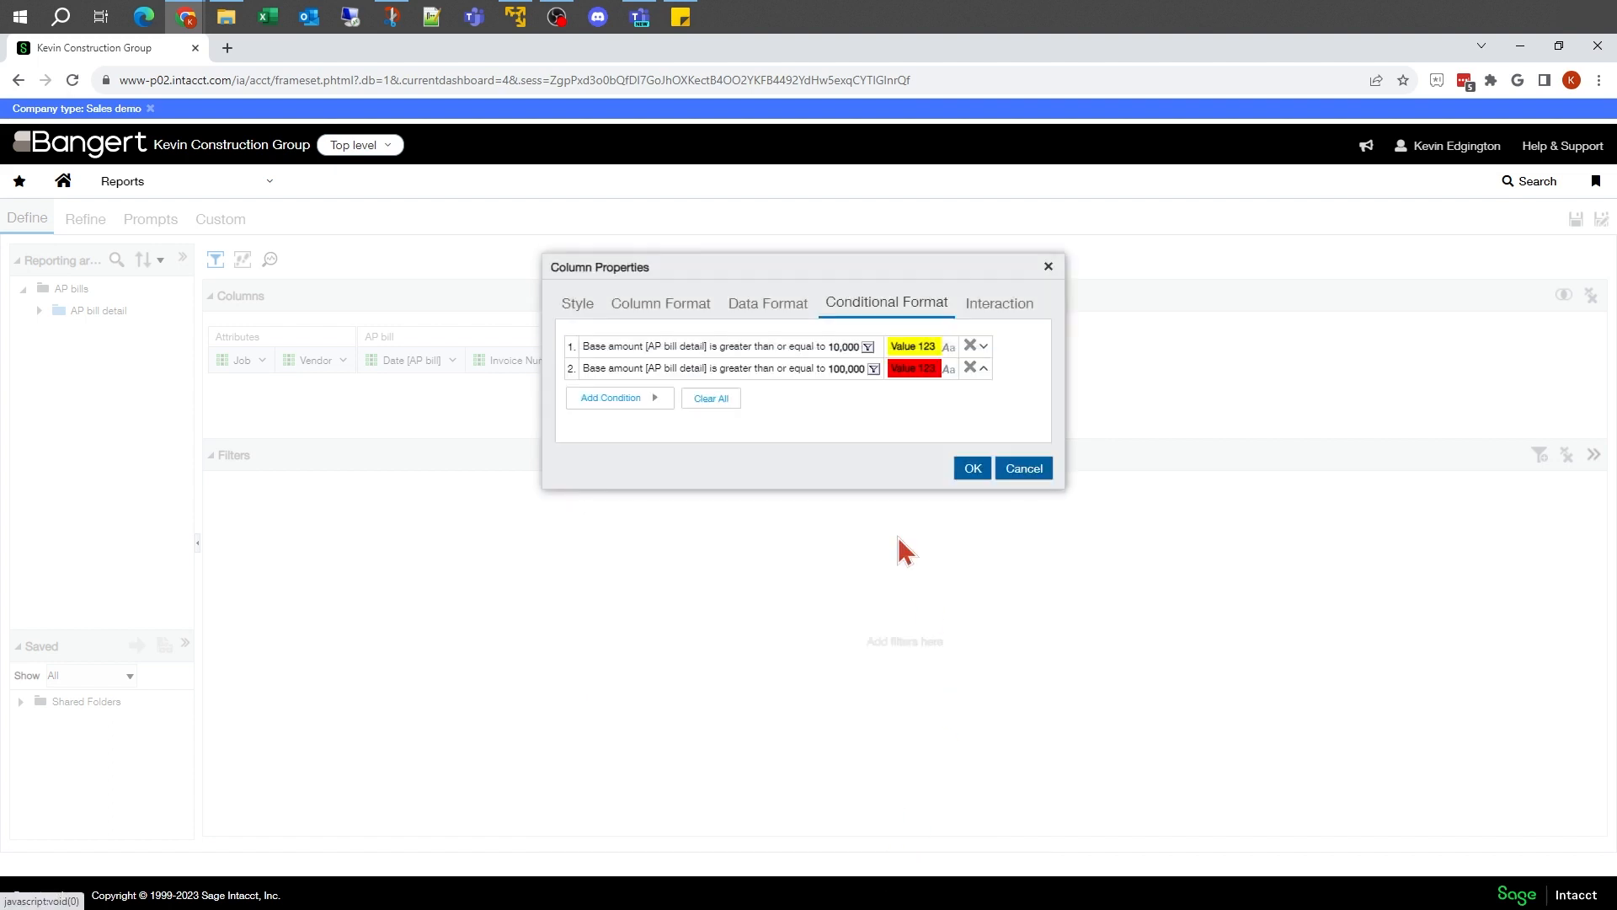
click(973, 469)
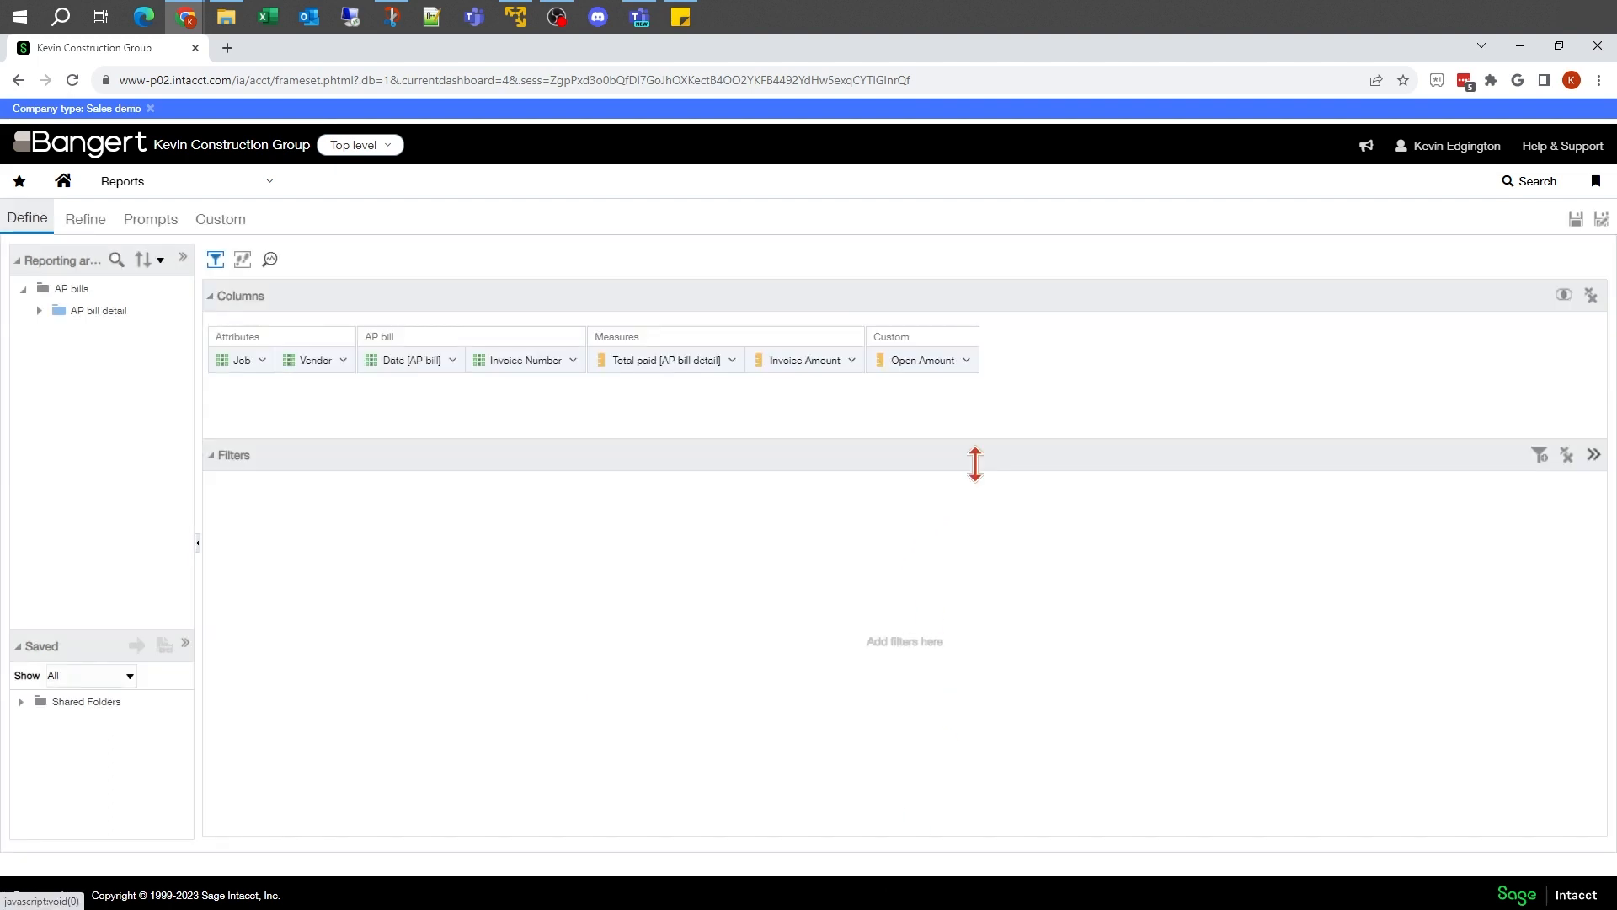
Step: Review the conditional formatting of the Invoice Amount column in the report table on the Refine page
click(86, 219)
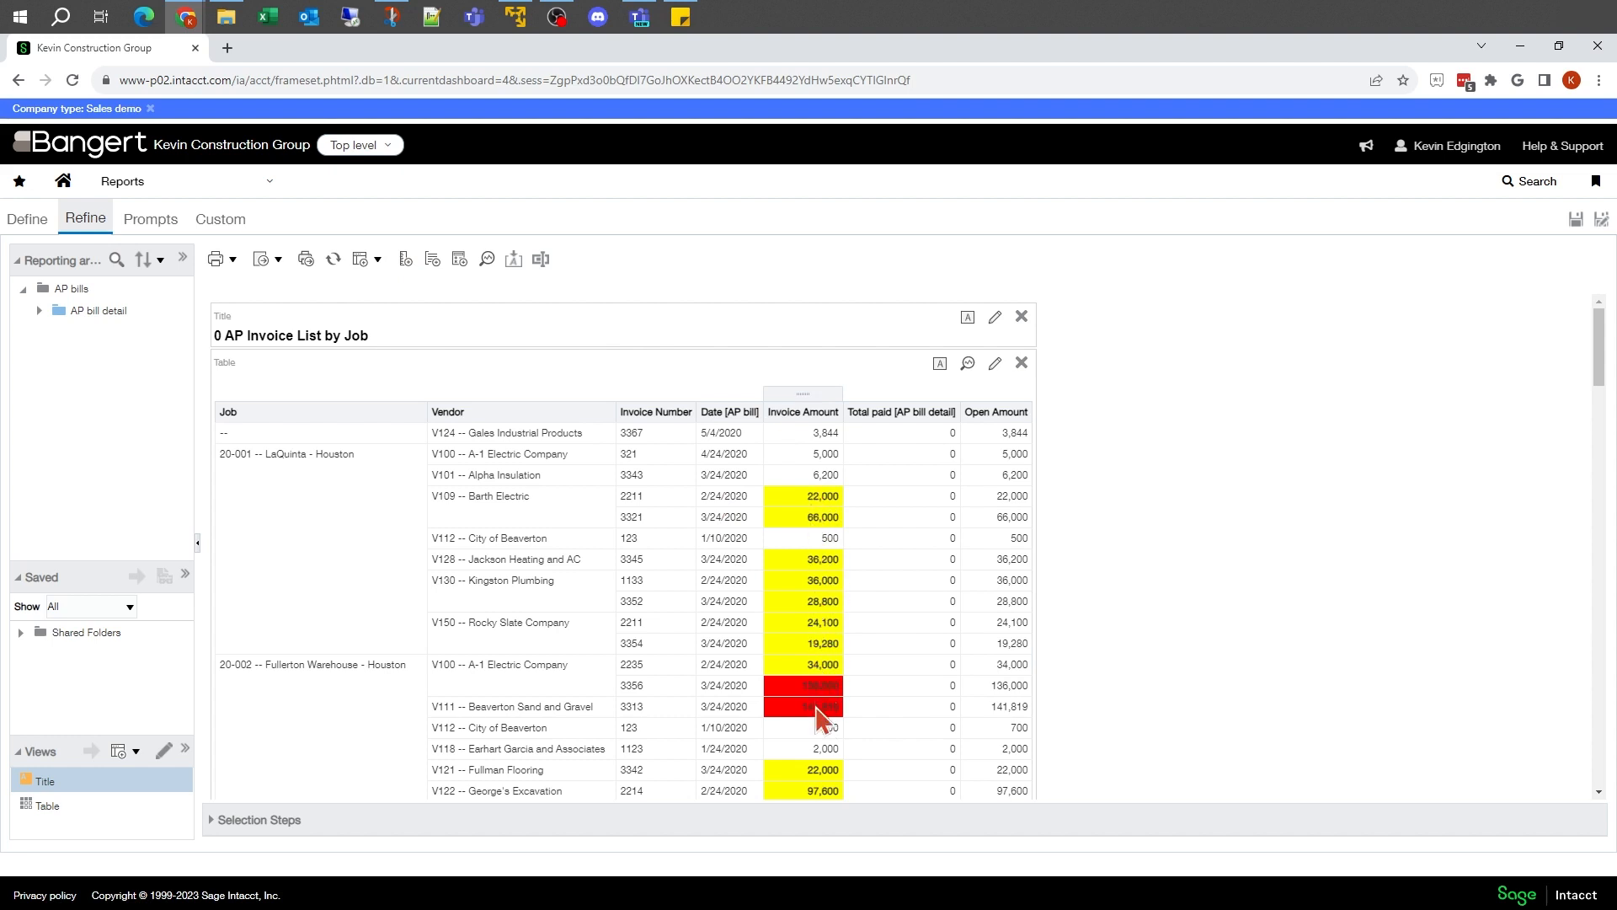
scroll(968, 670, down, 4)
scroll(977, 670, down, 1)
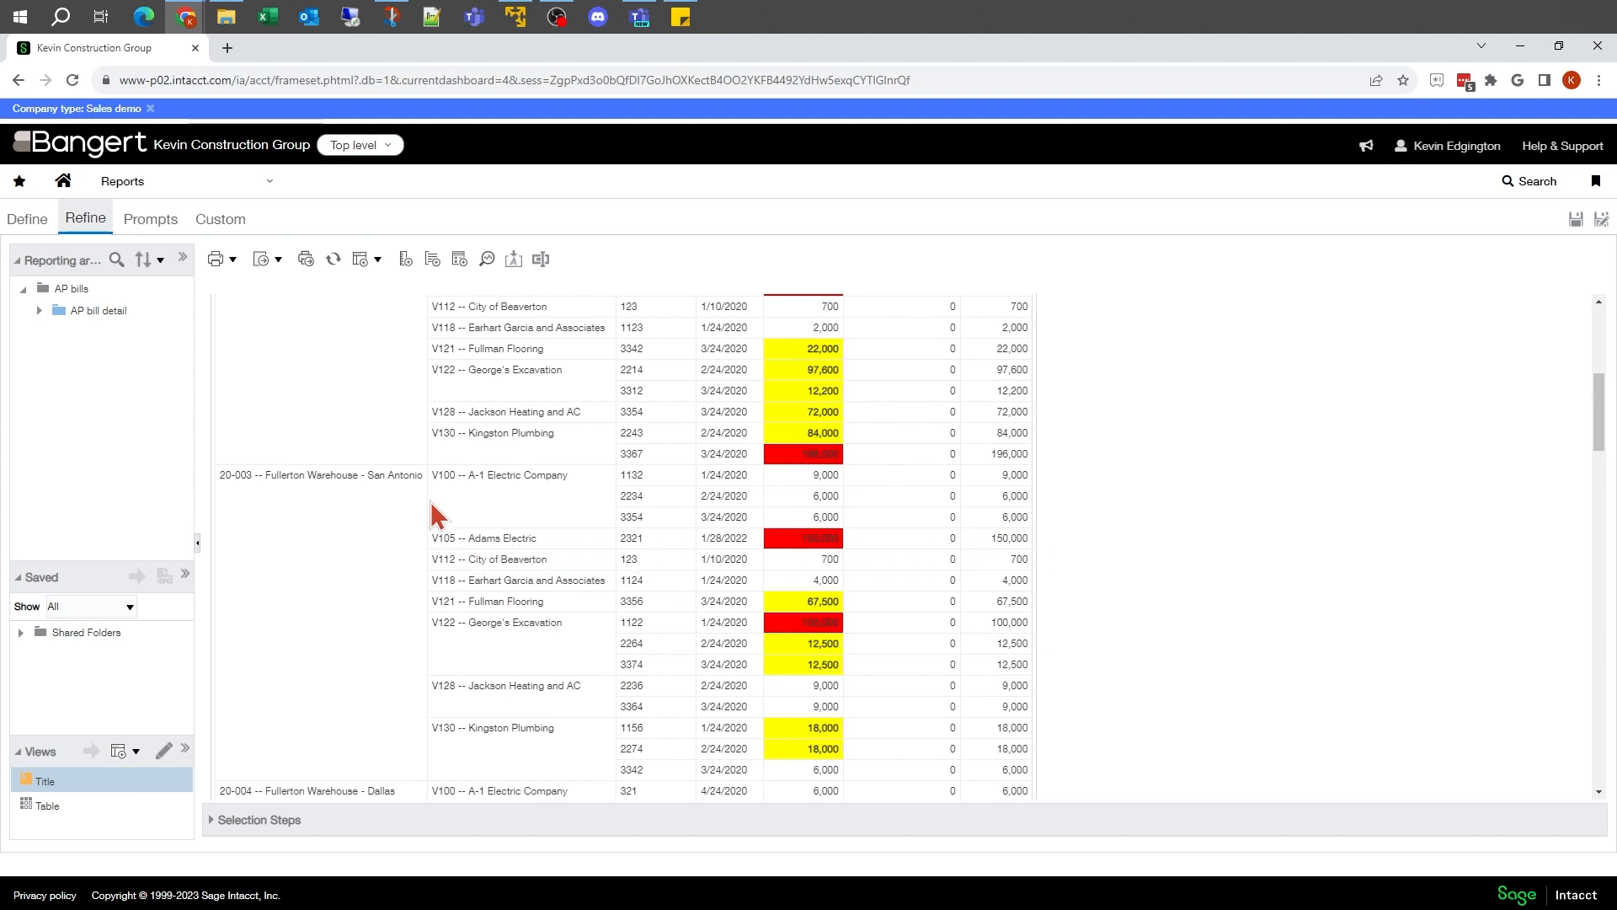
Step: Add a conditional format condition to the Vendor column in the report definition: Invoice Amount is greater than or equal to 10000
click(28, 220)
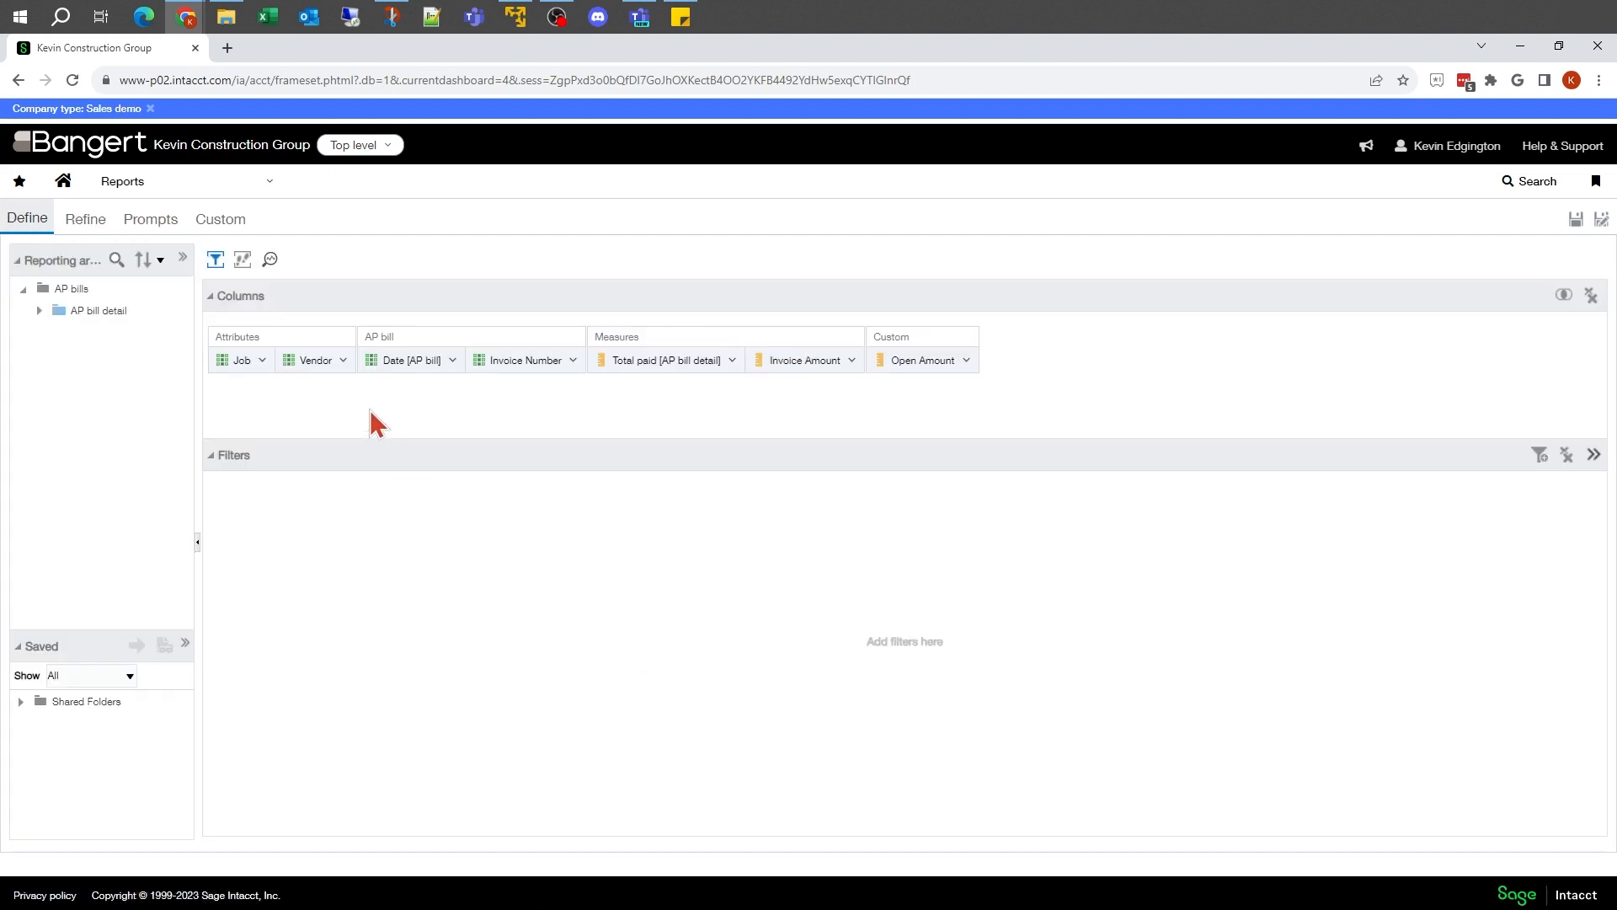
click(342, 361)
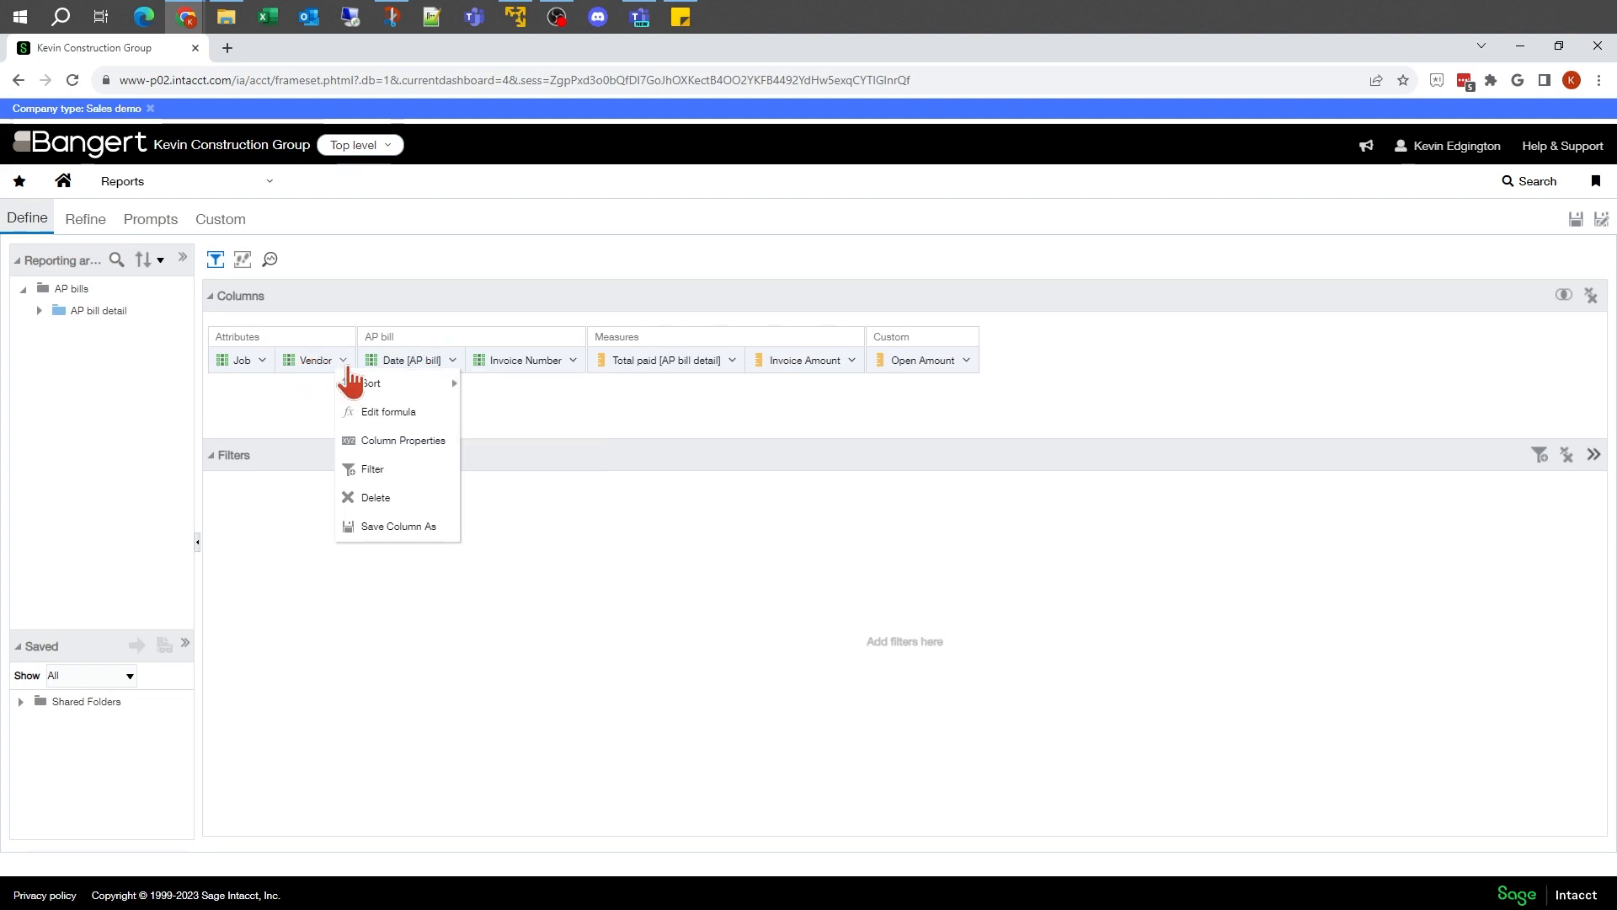
click(350, 443)
click(869, 303)
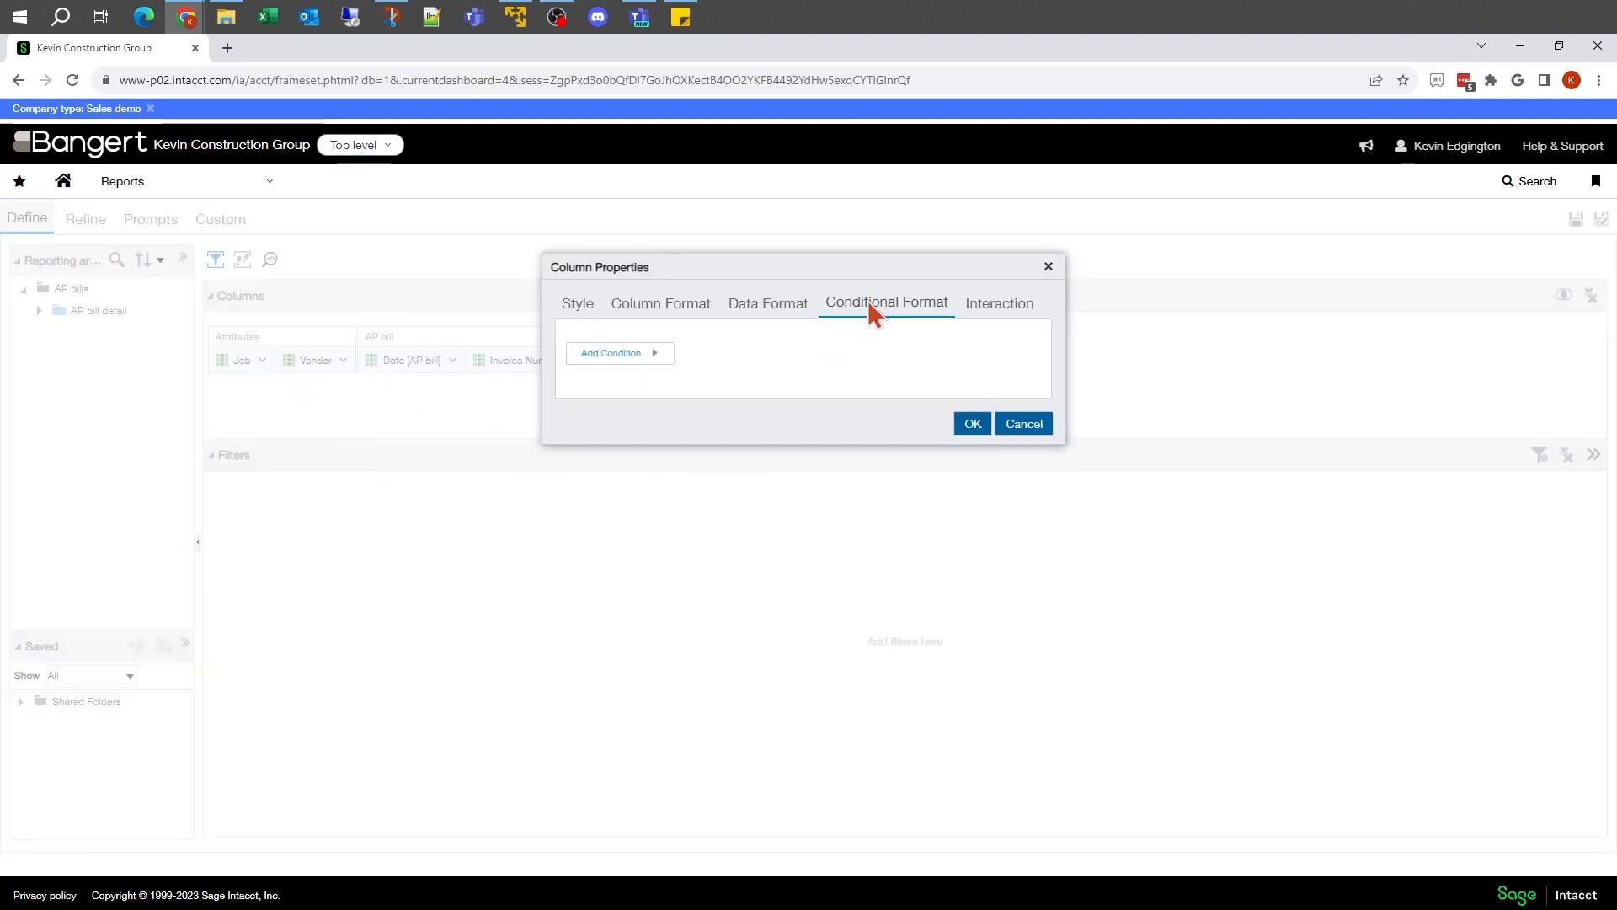
click(615, 355)
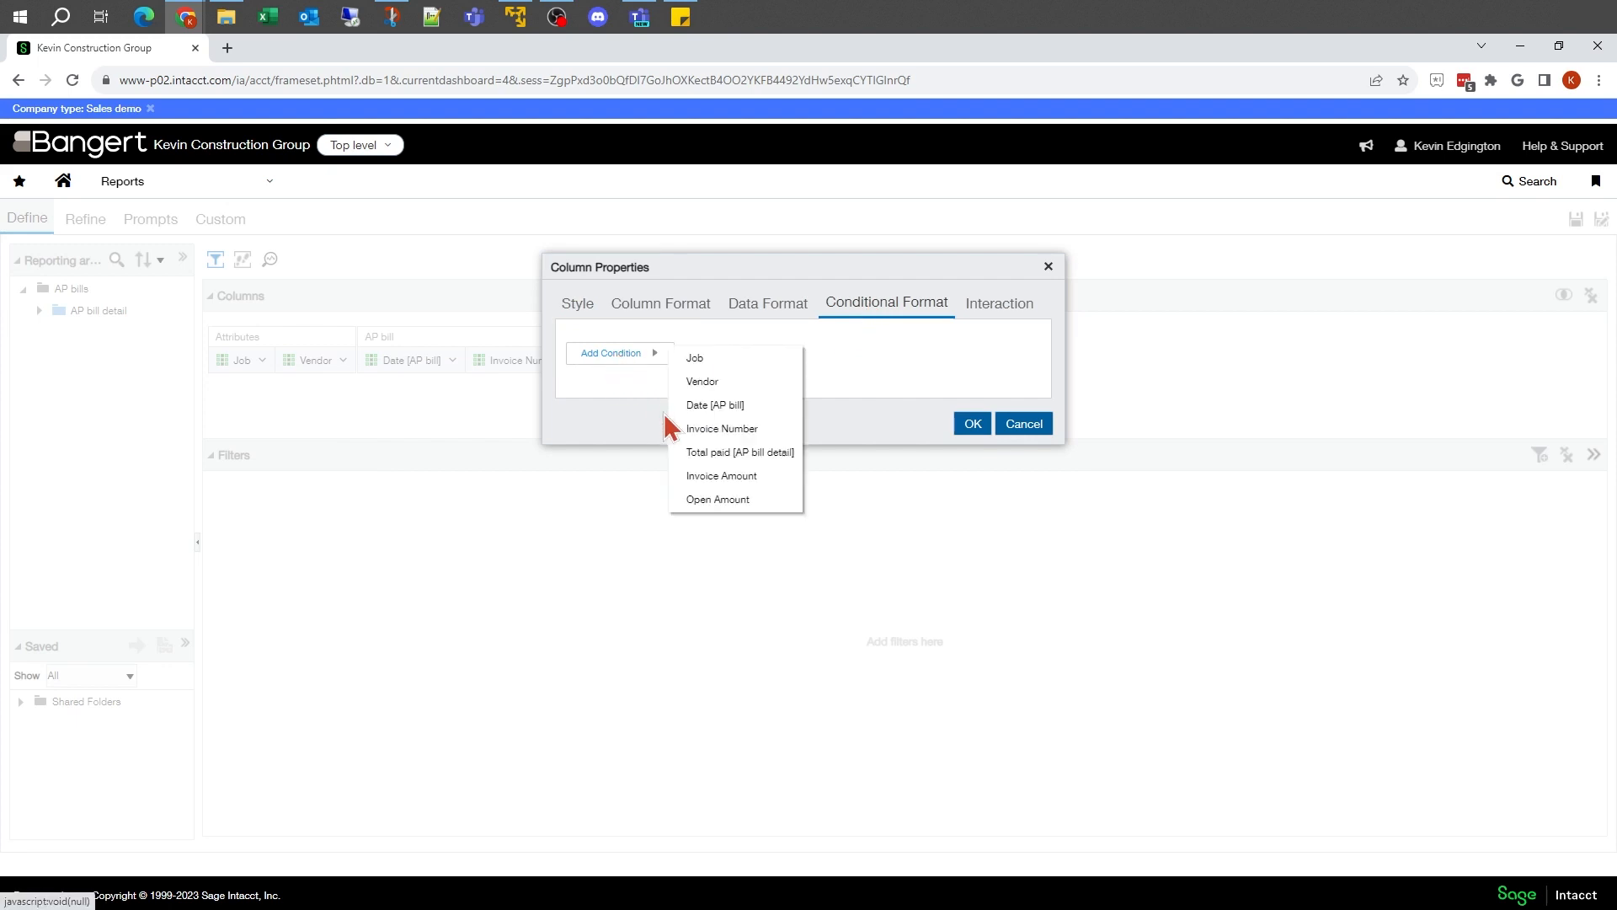
click(726, 475)
click(792, 463)
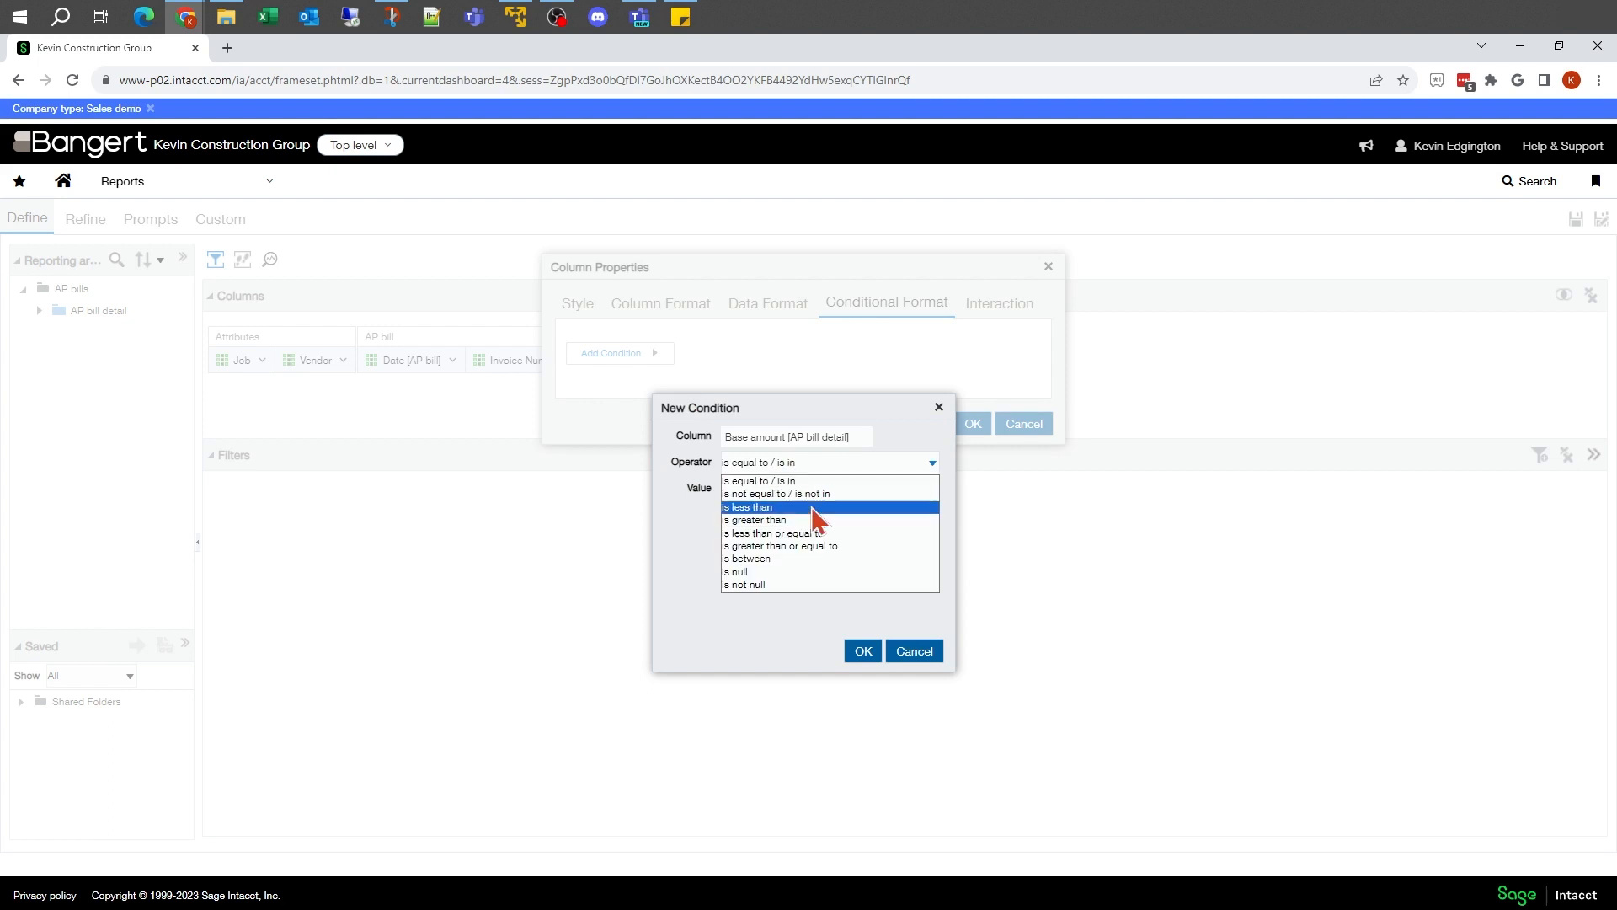
click(806, 542)
click(780, 488)
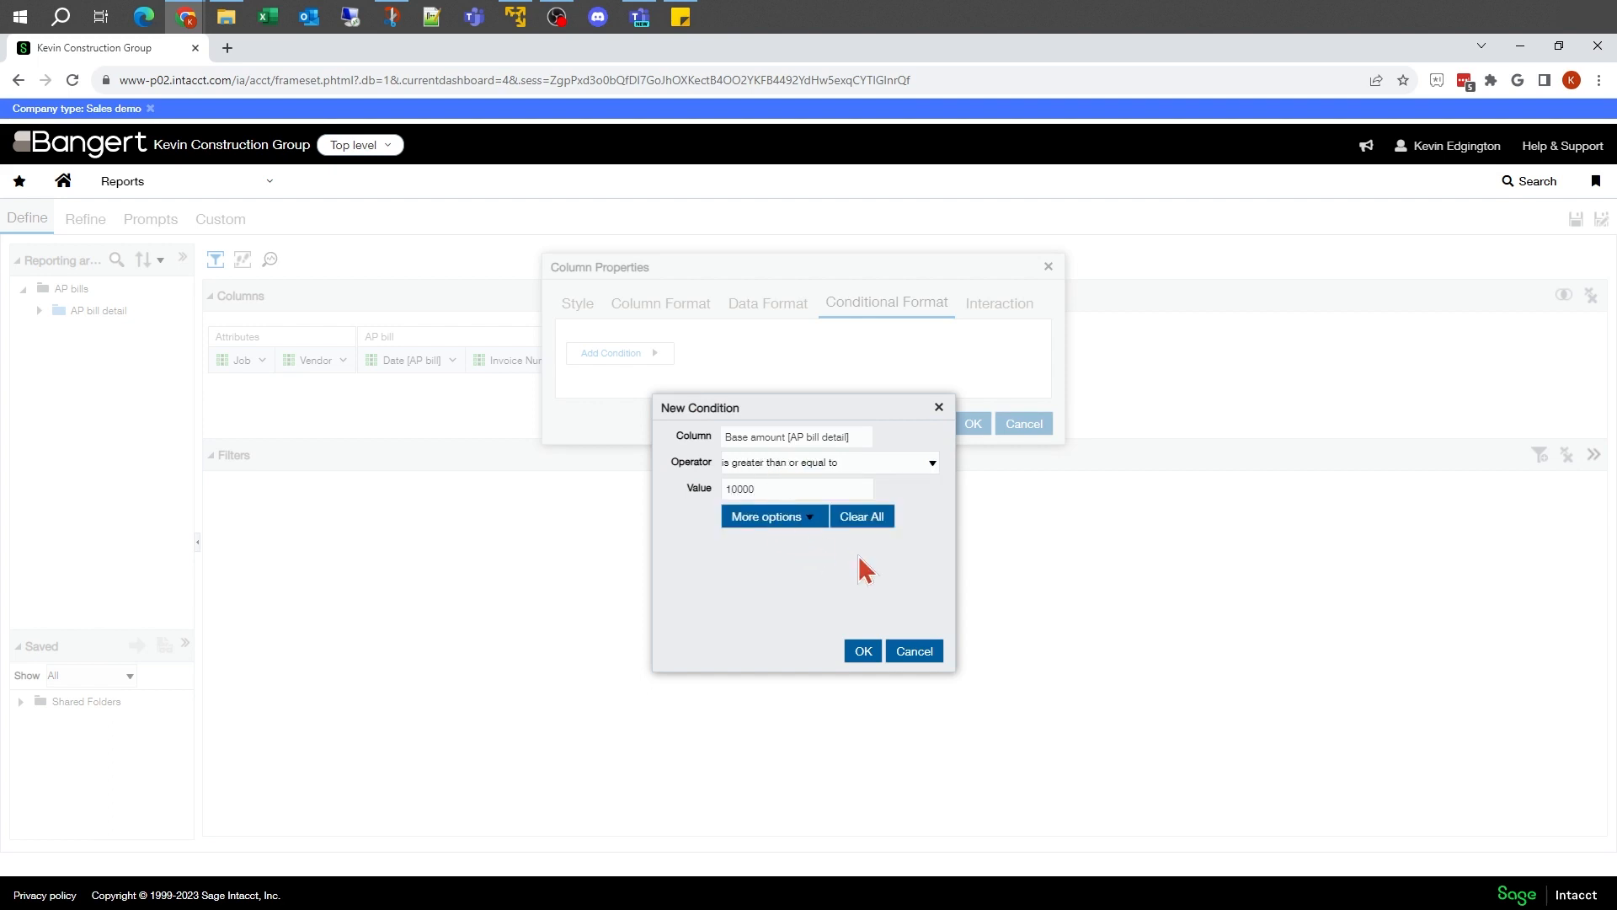
click(863, 651)
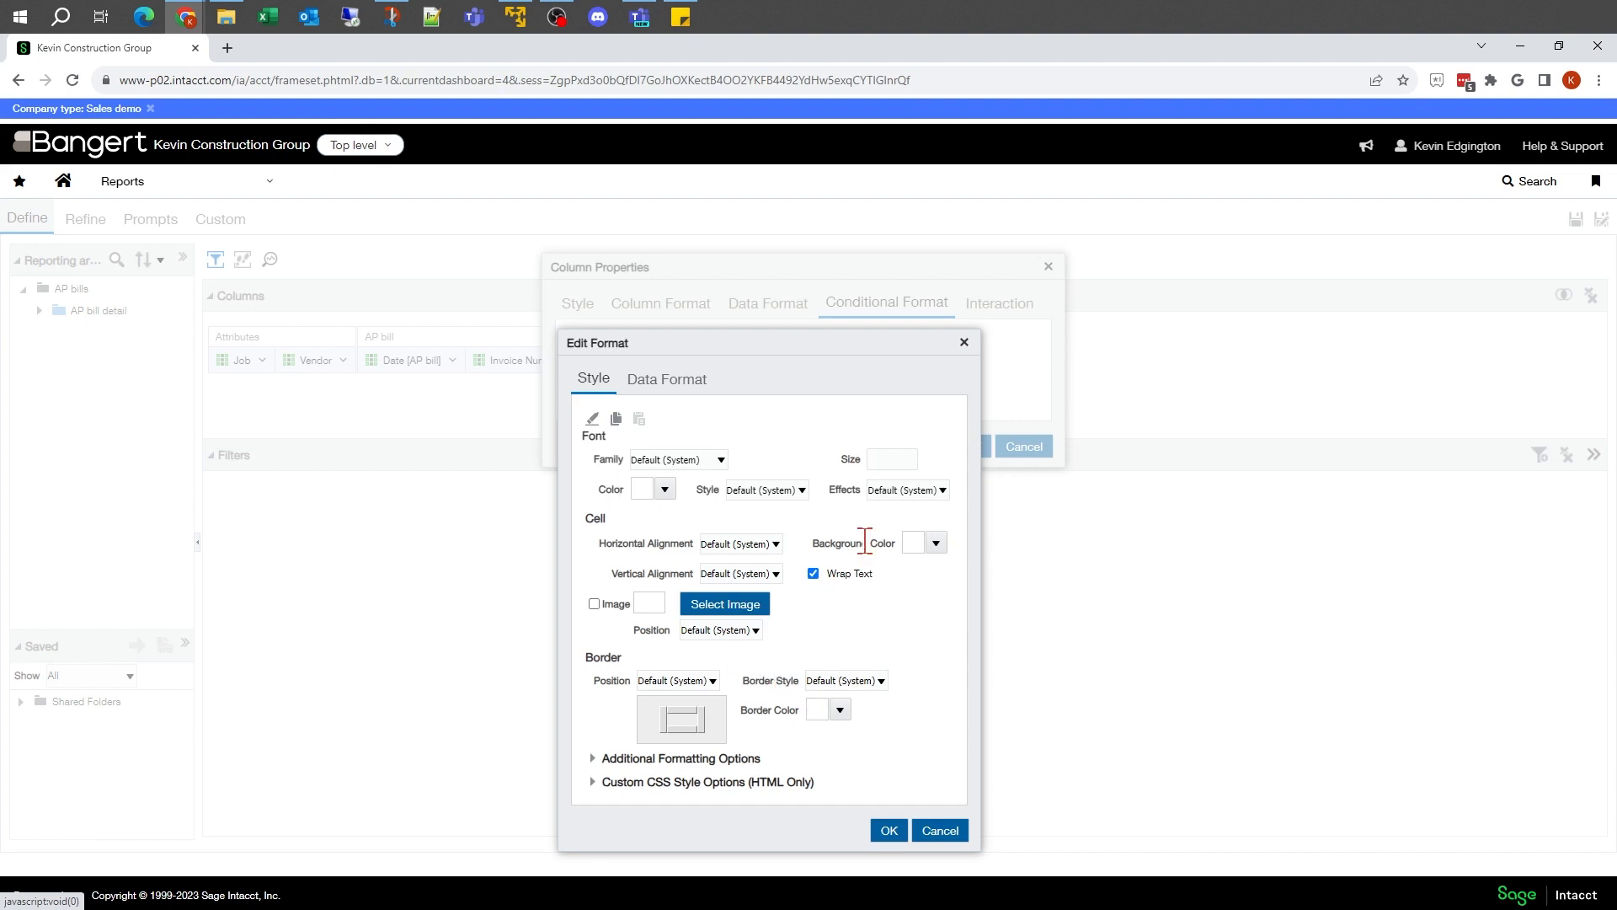
Step: Format Vendor cells meeting the 10,000 condition with bold font style and a yellow background
click(802, 490)
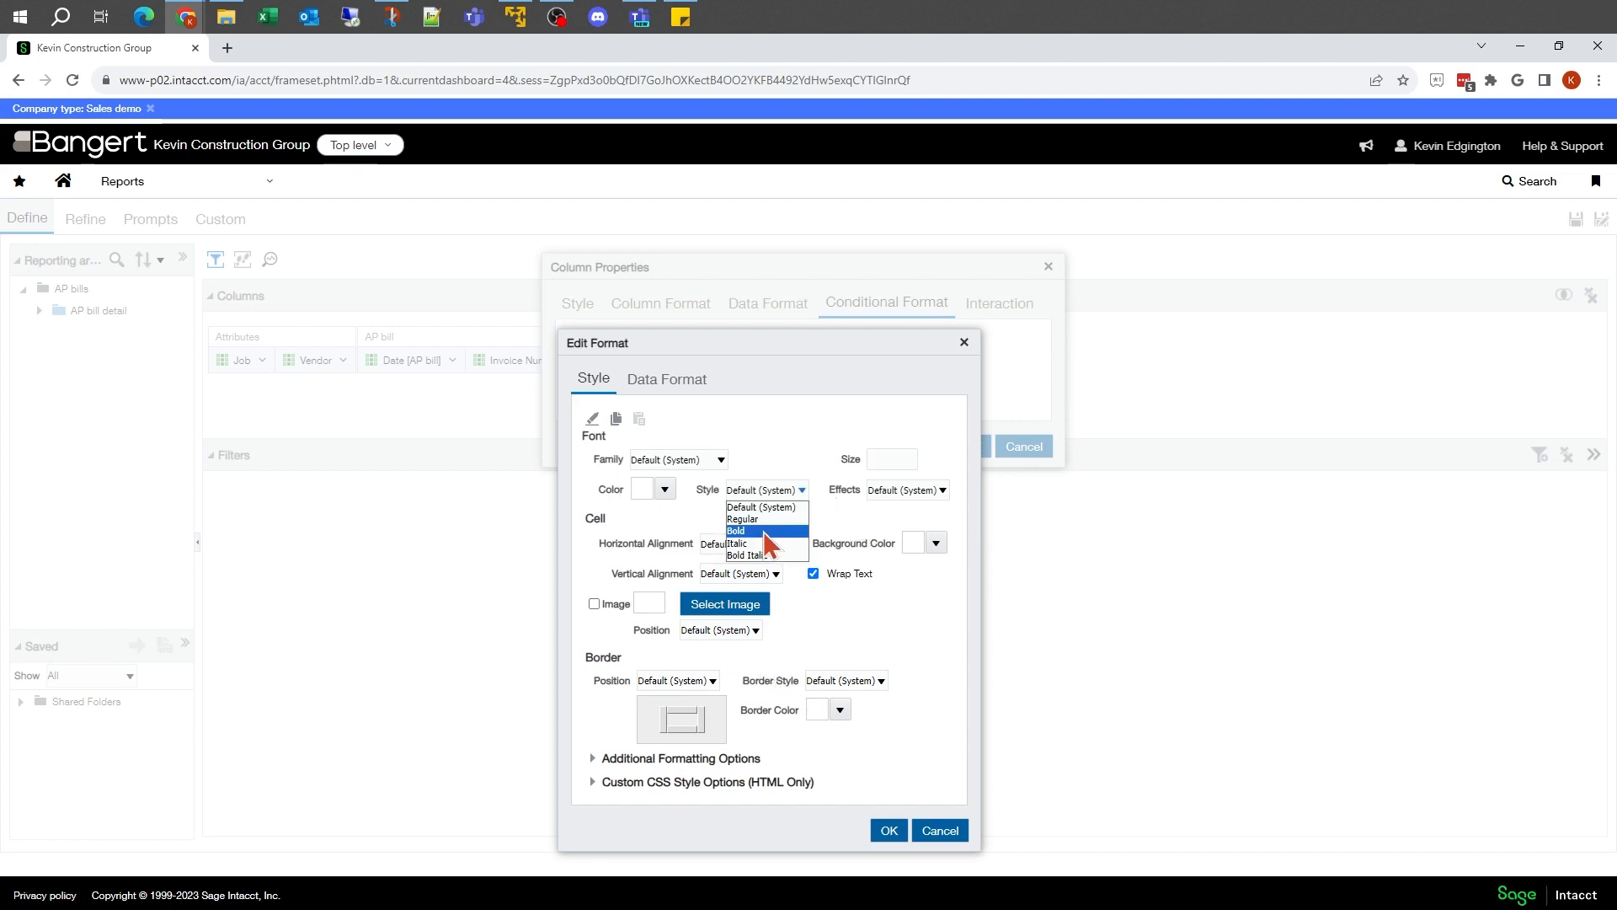
click(765, 533)
click(935, 542)
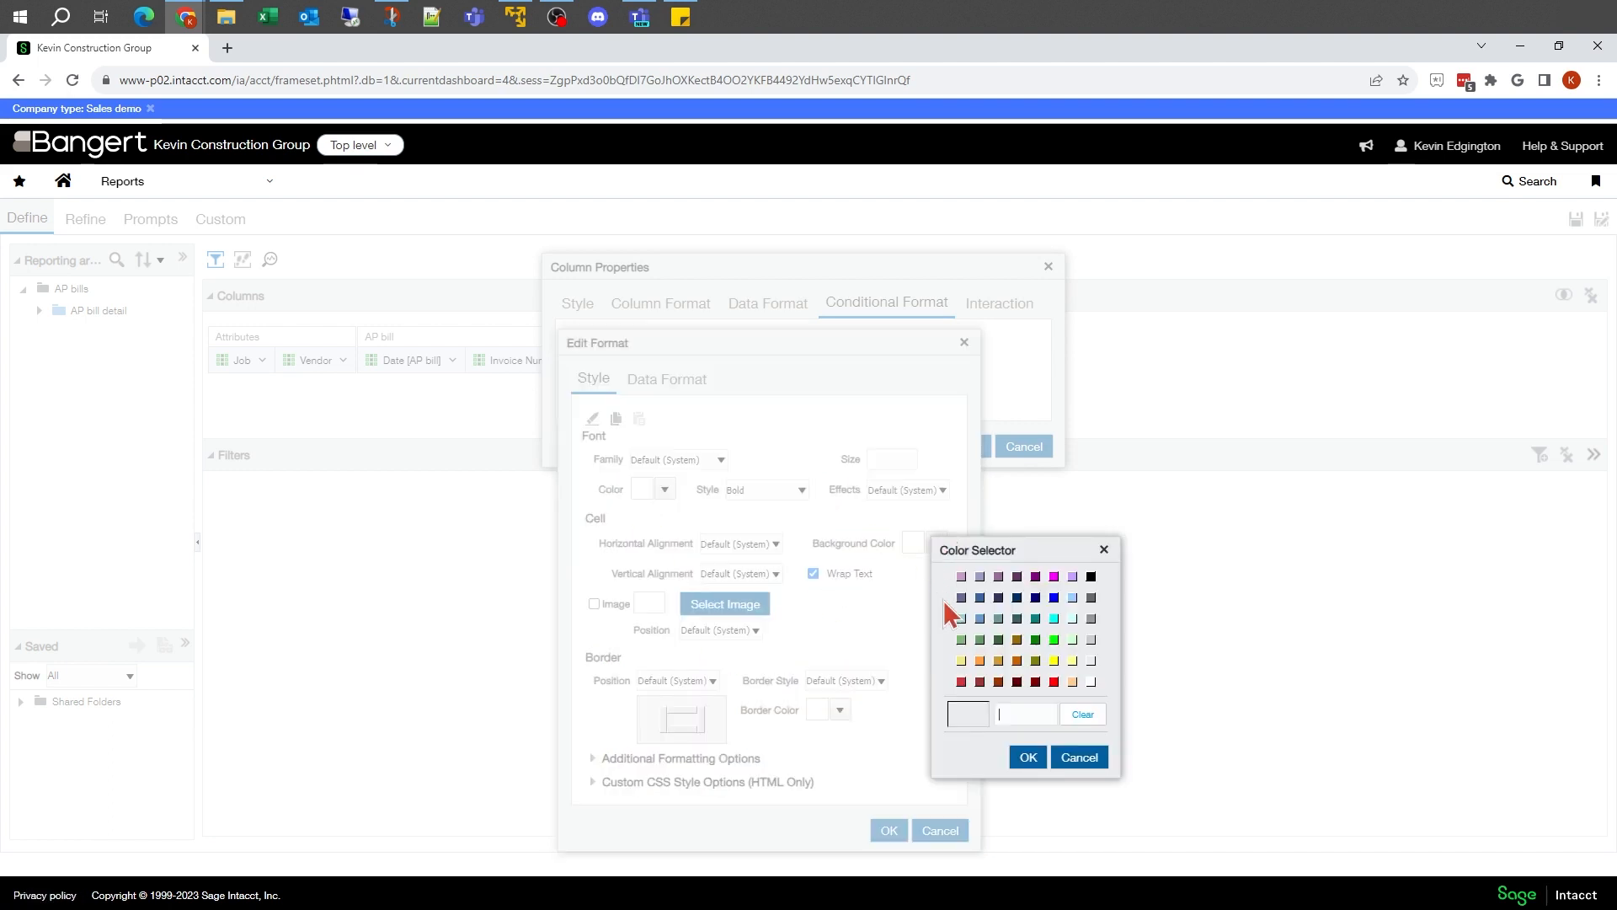
click(1054, 660)
click(1028, 758)
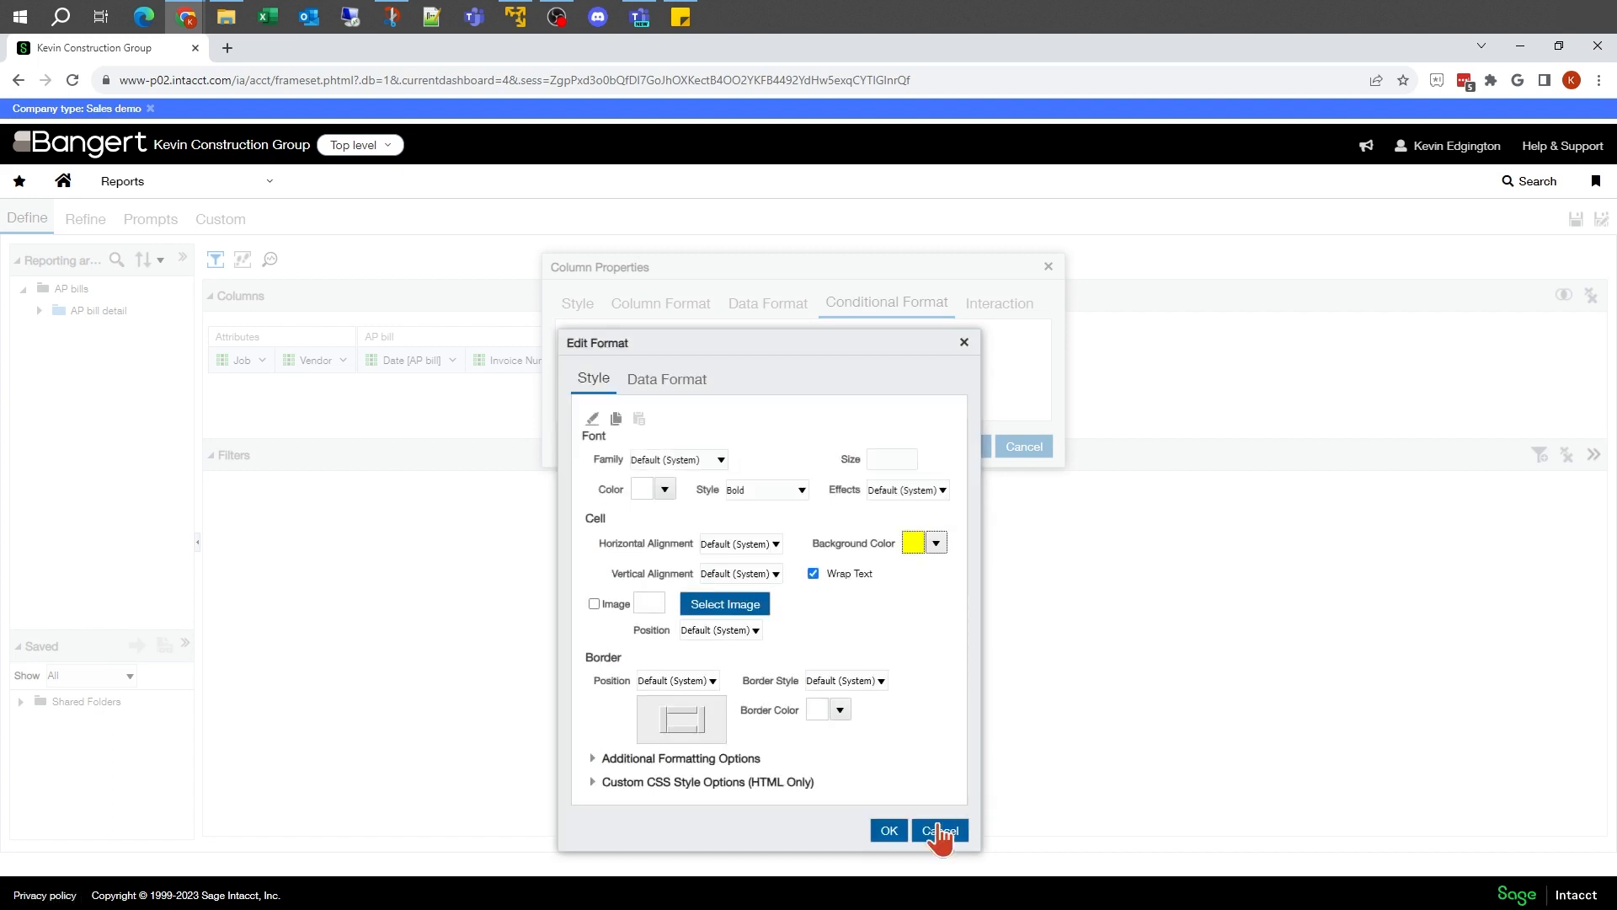
click(890, 830)
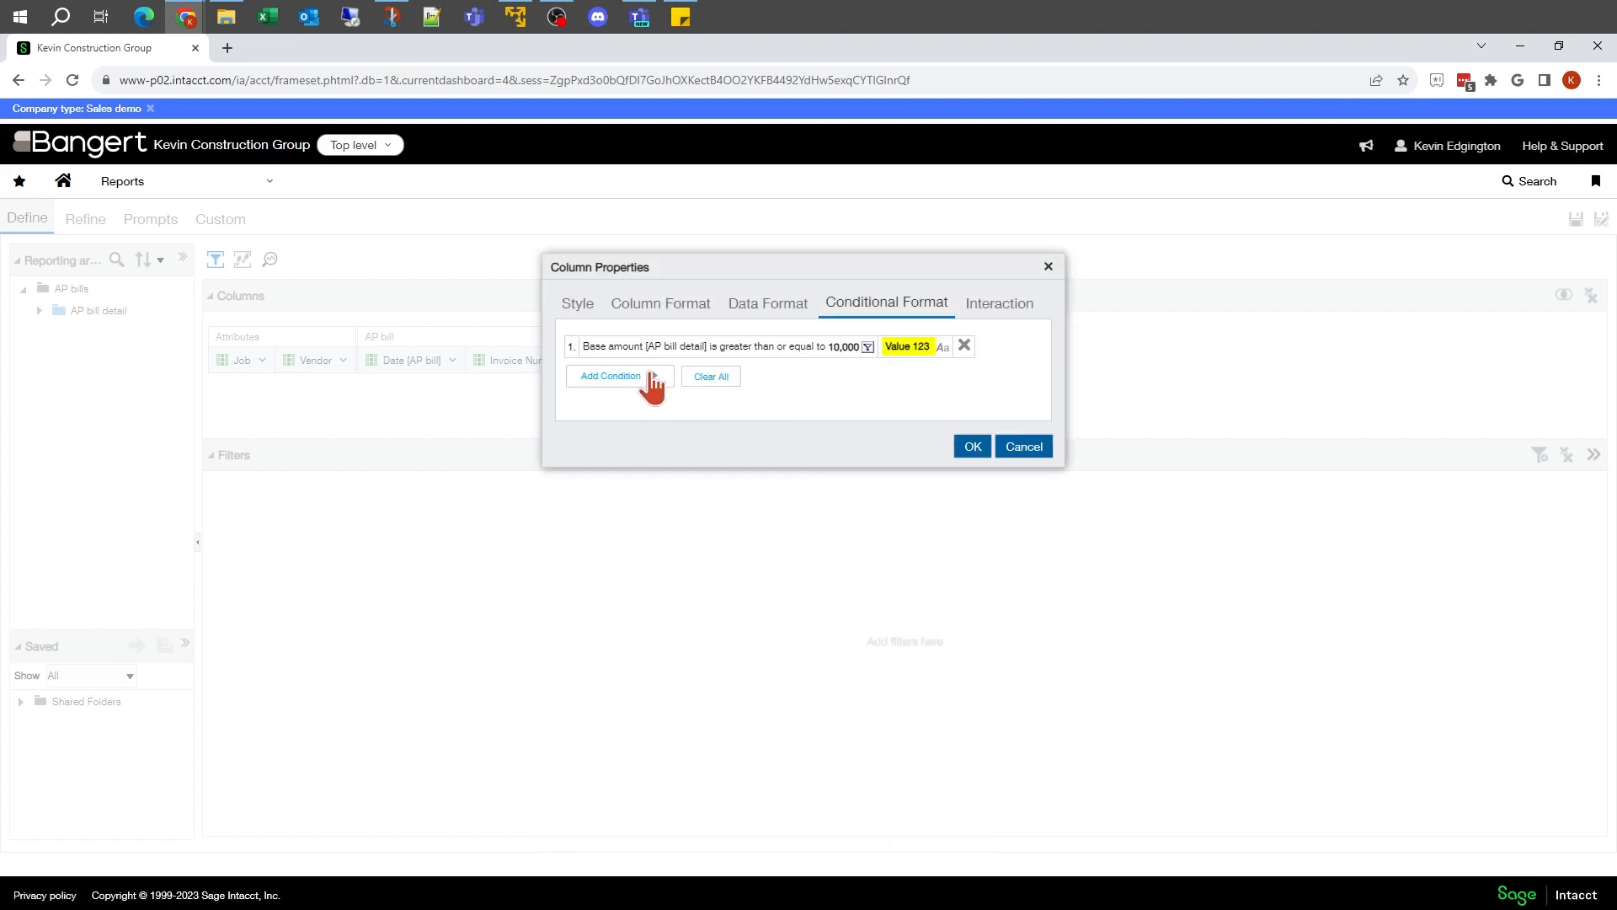
Step: Add a second conditional format condition to the Vendor column: Vendor is greater than or equal to 100000
click(636, 385)
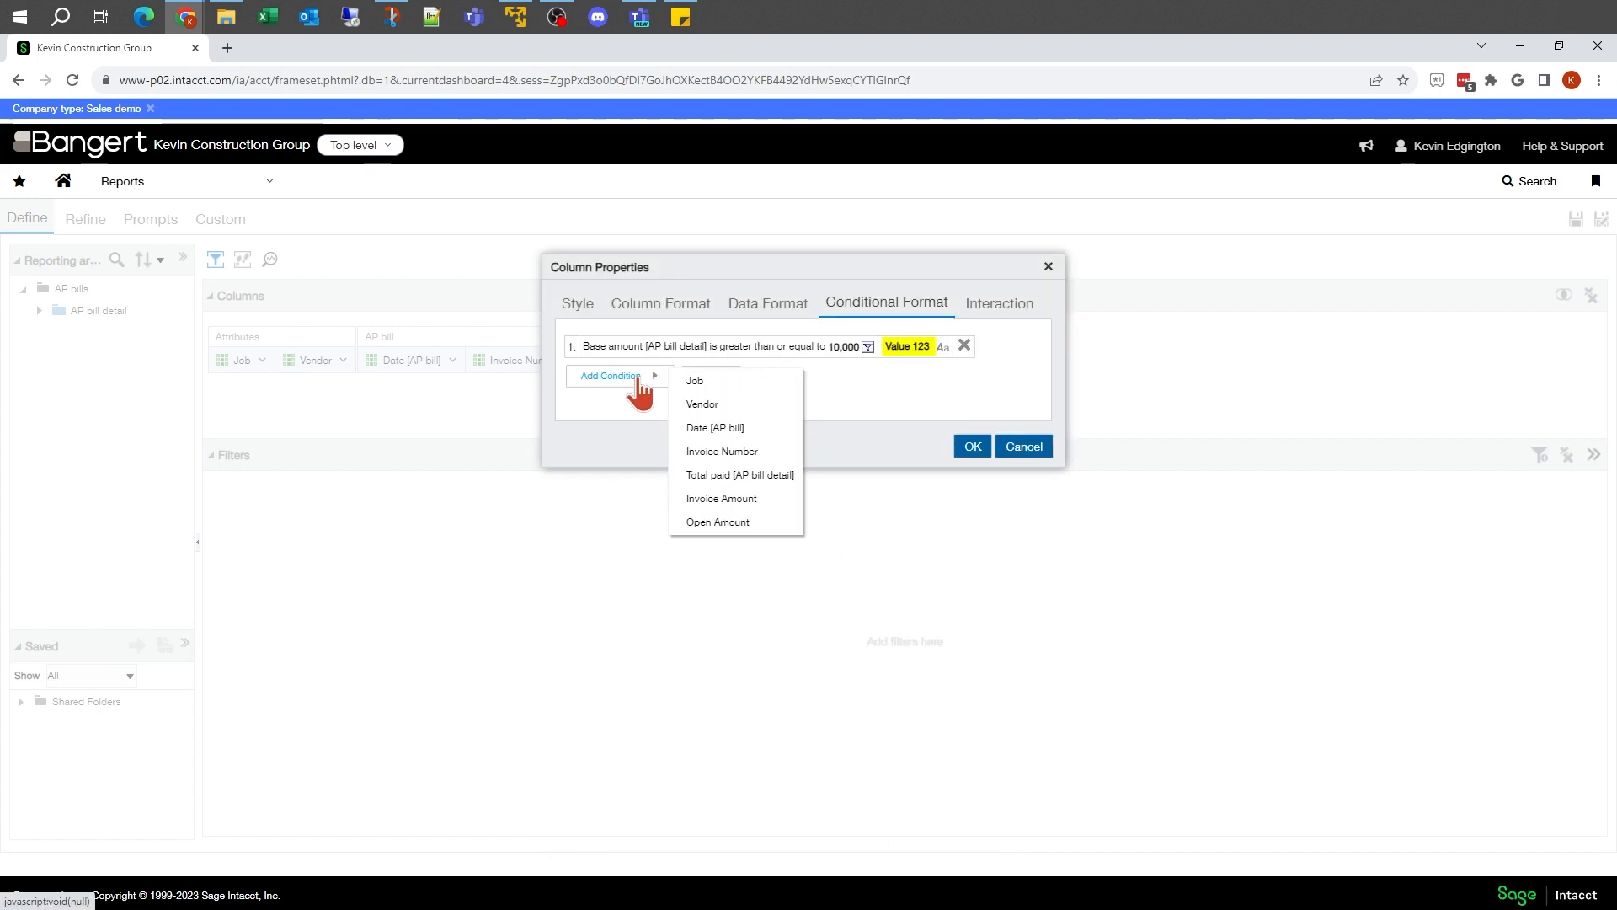
click(707, 404)
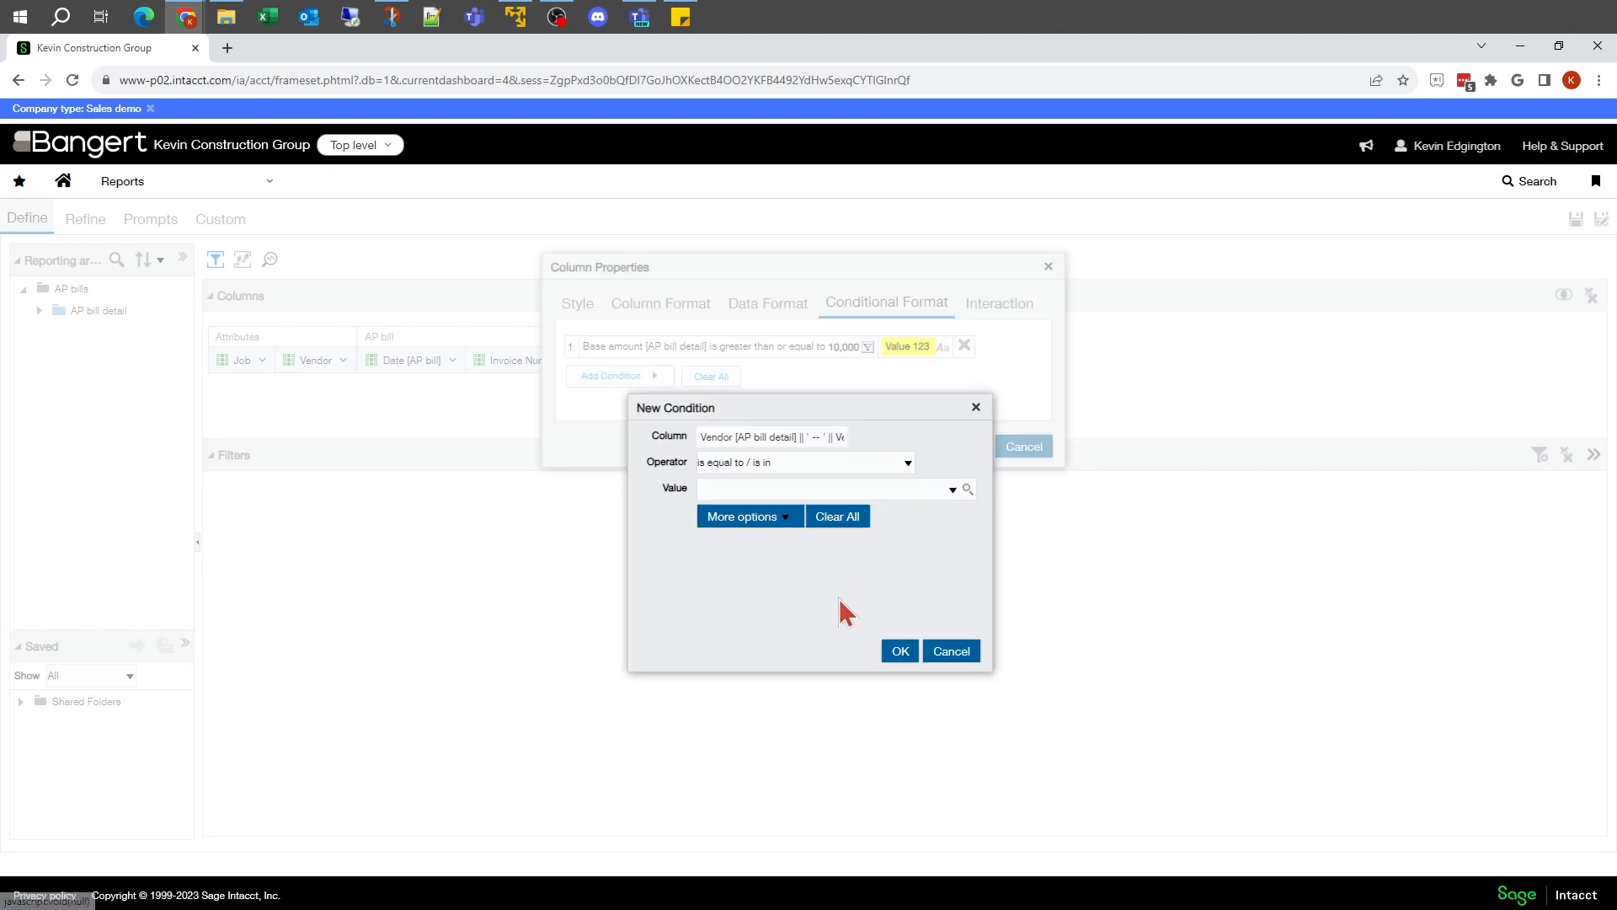
click(789, 477)
click(781, 544)
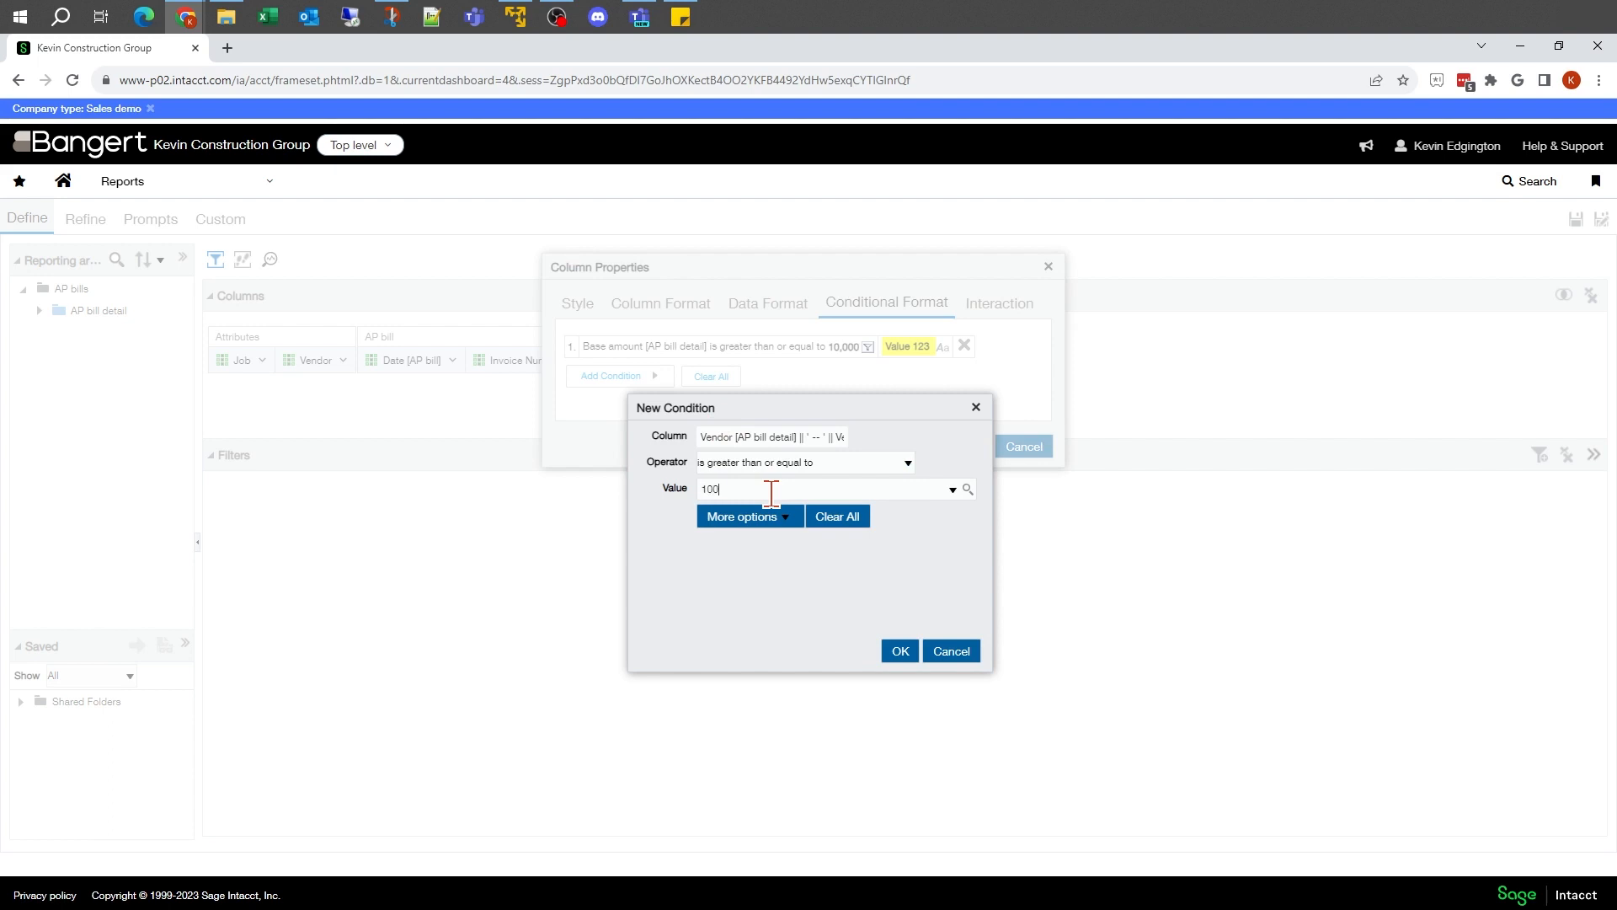
click(900, 651)
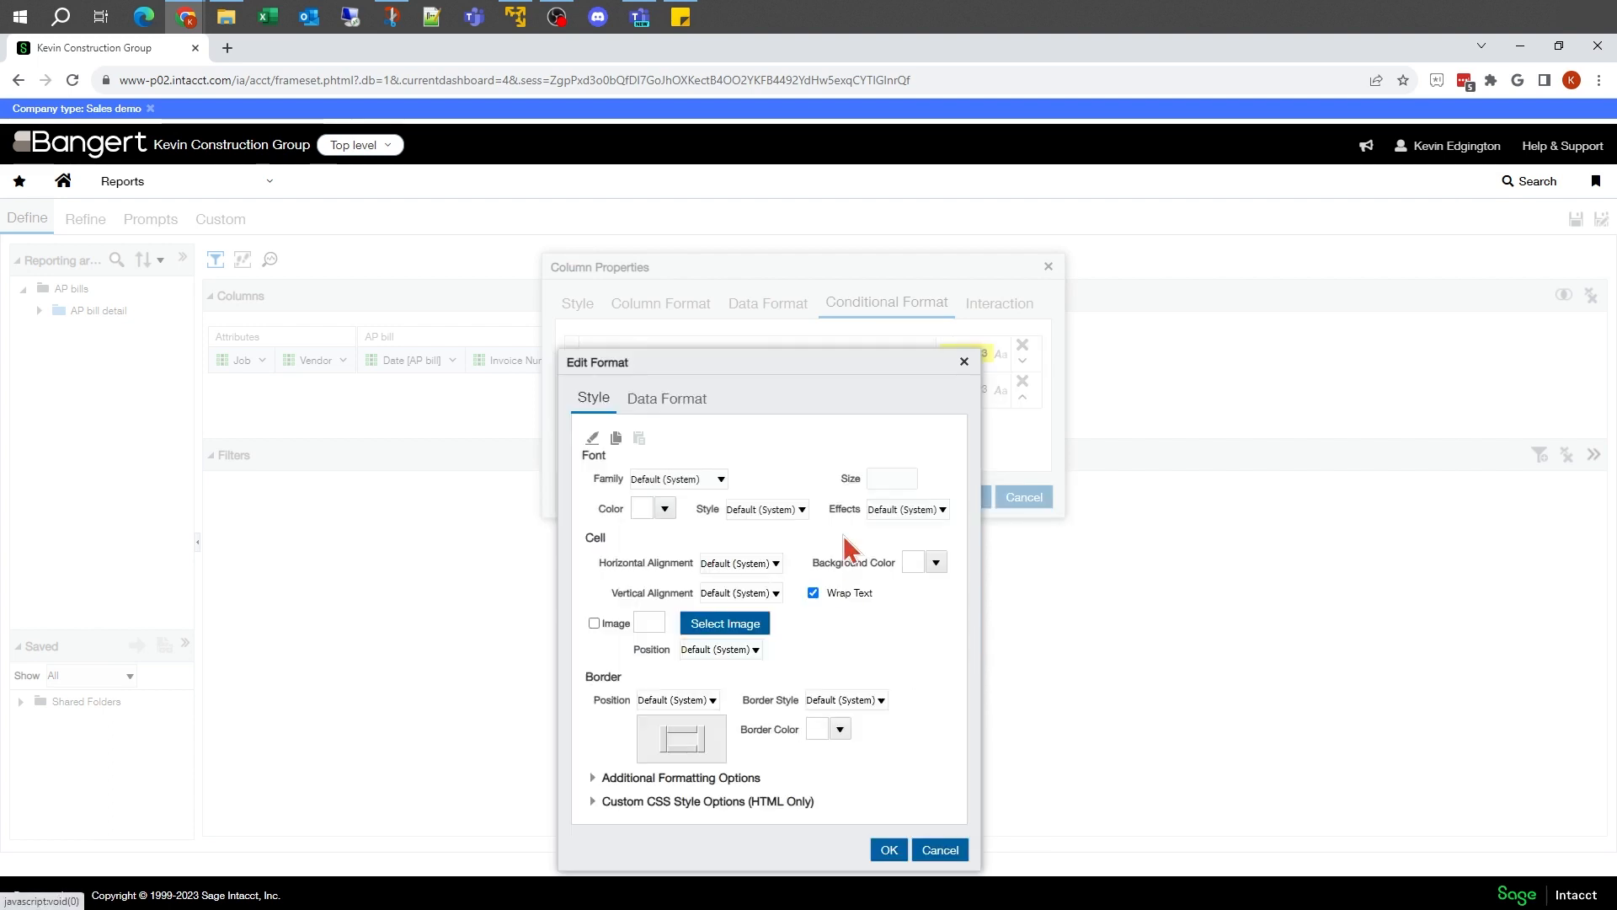
Step: Format cells meeting the Vendor-based 100000 condition with bold font style and a red background, and apply the column properties
click(802, 510)
click(757, 550)
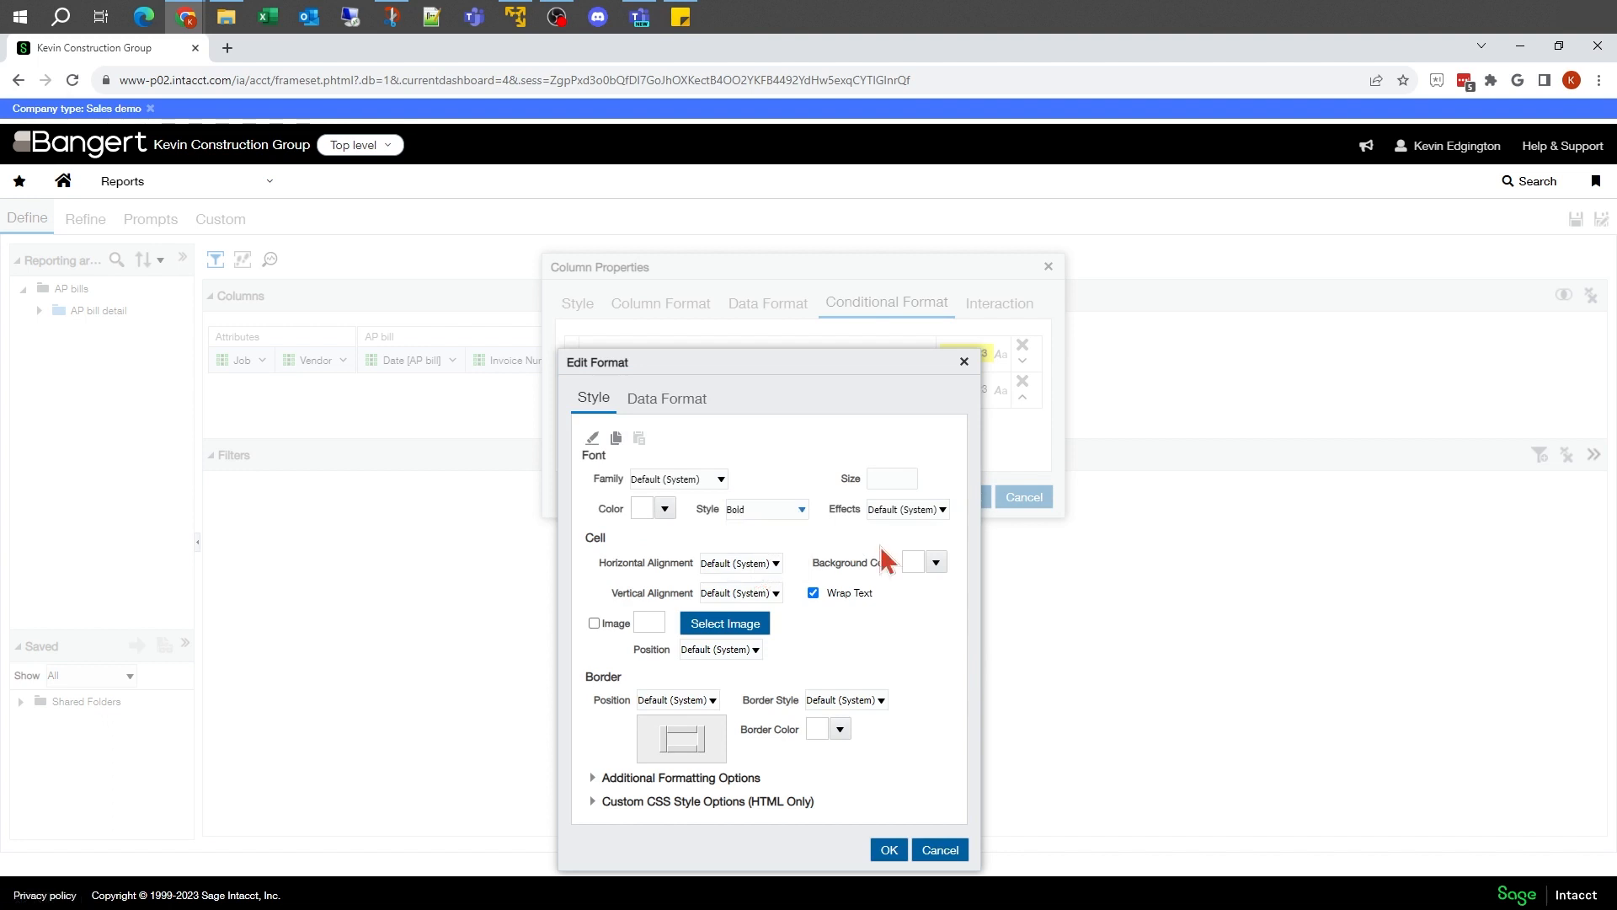
click(935, 563)
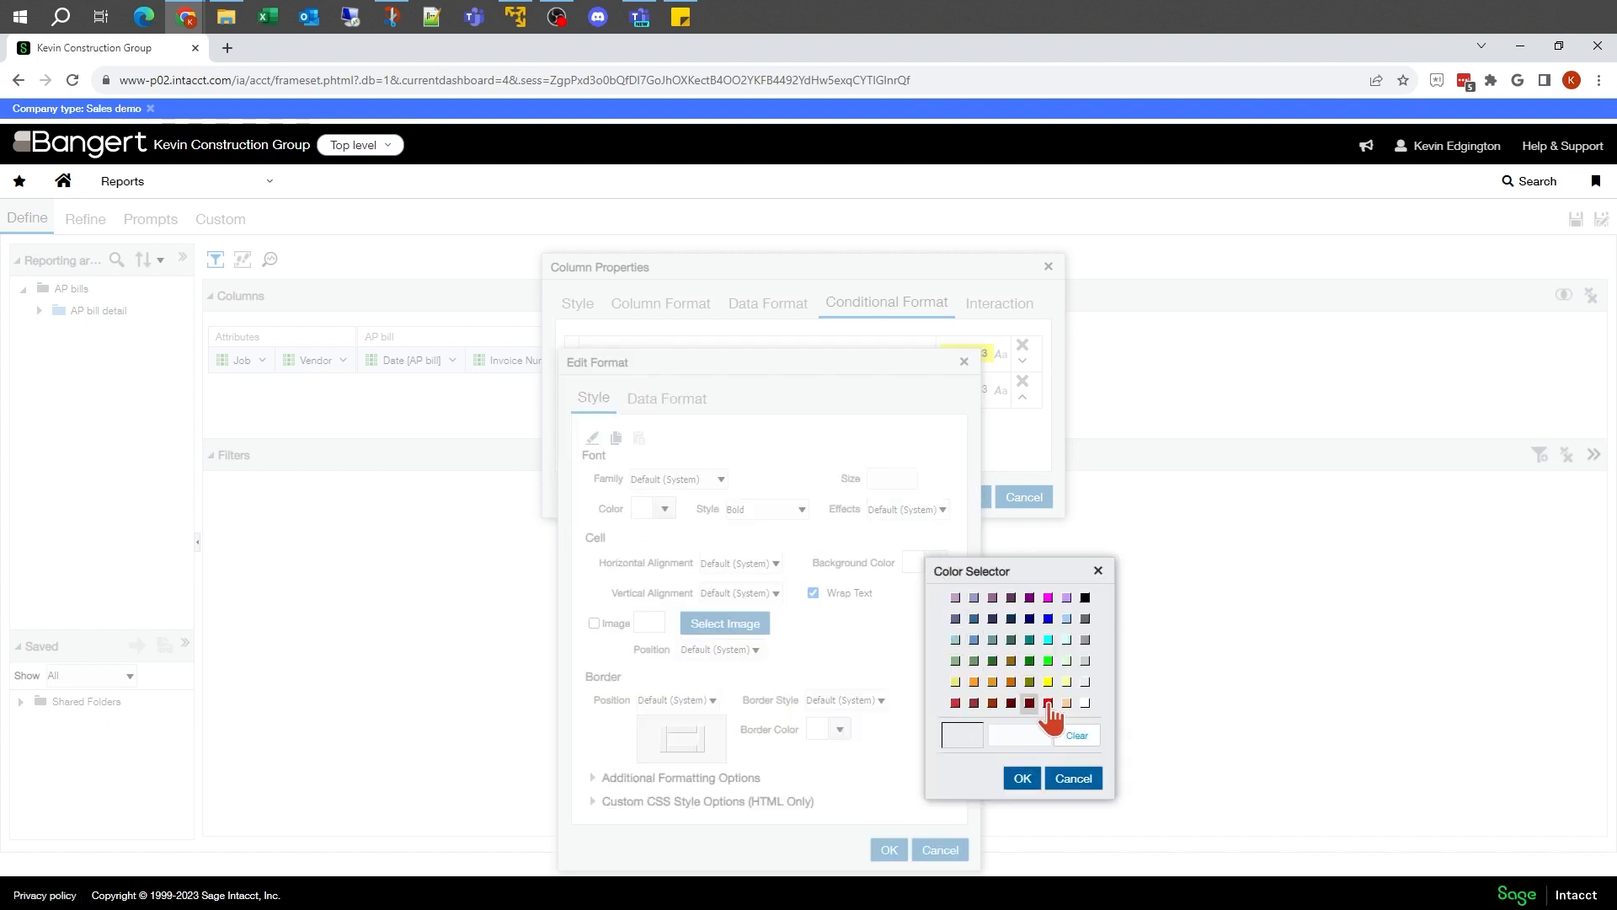
click(1048, 702)
click(1022, 776)
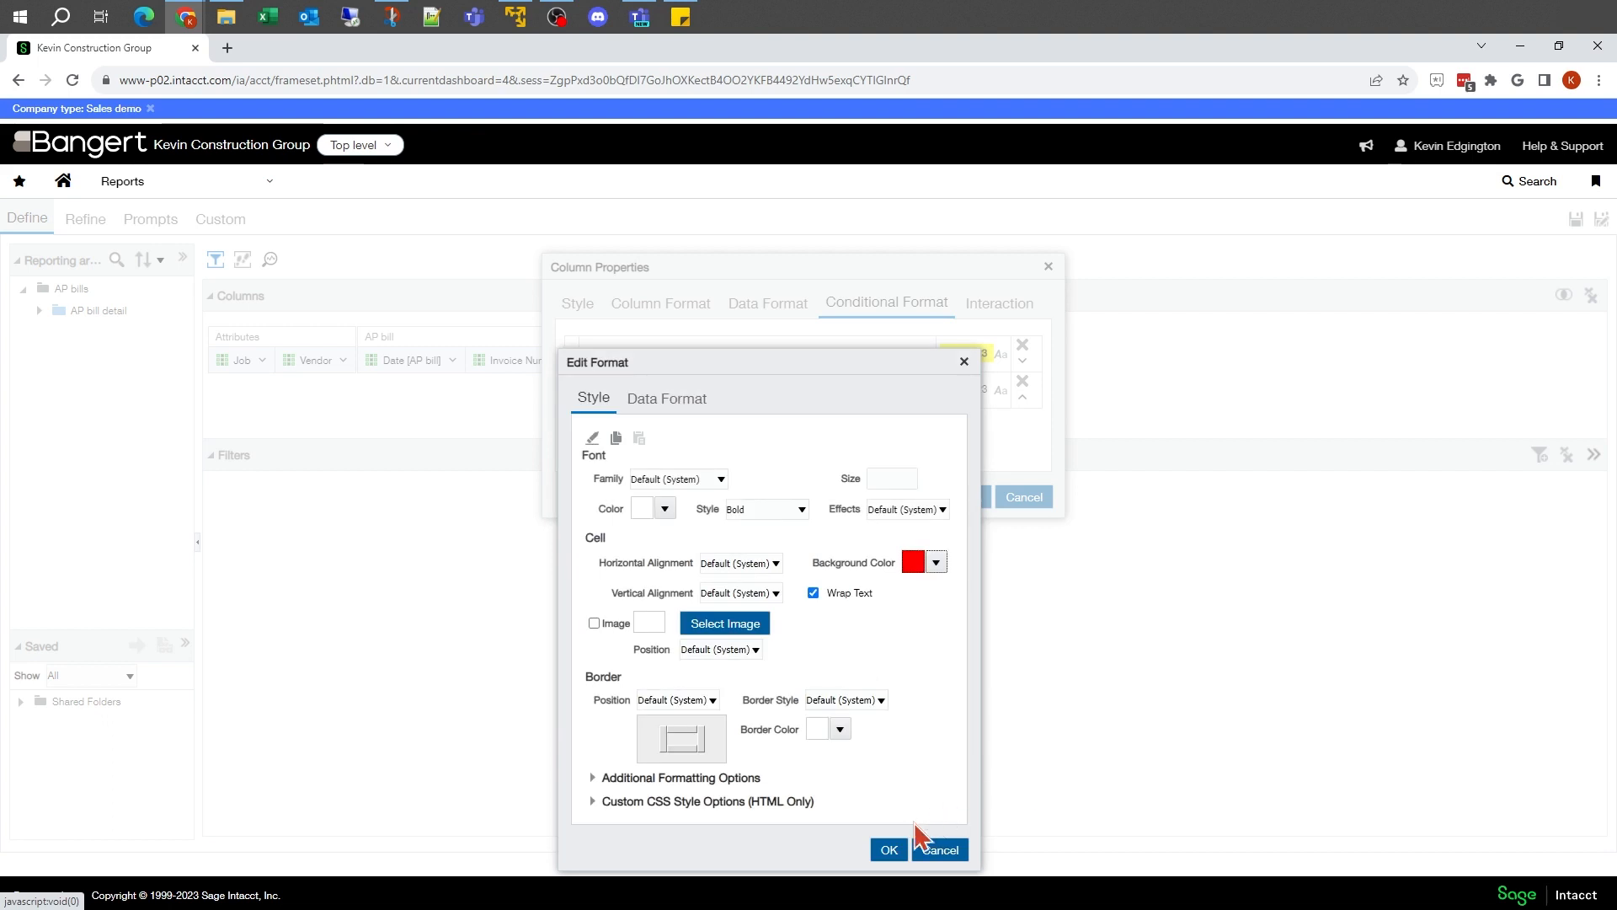
click(889, 850)
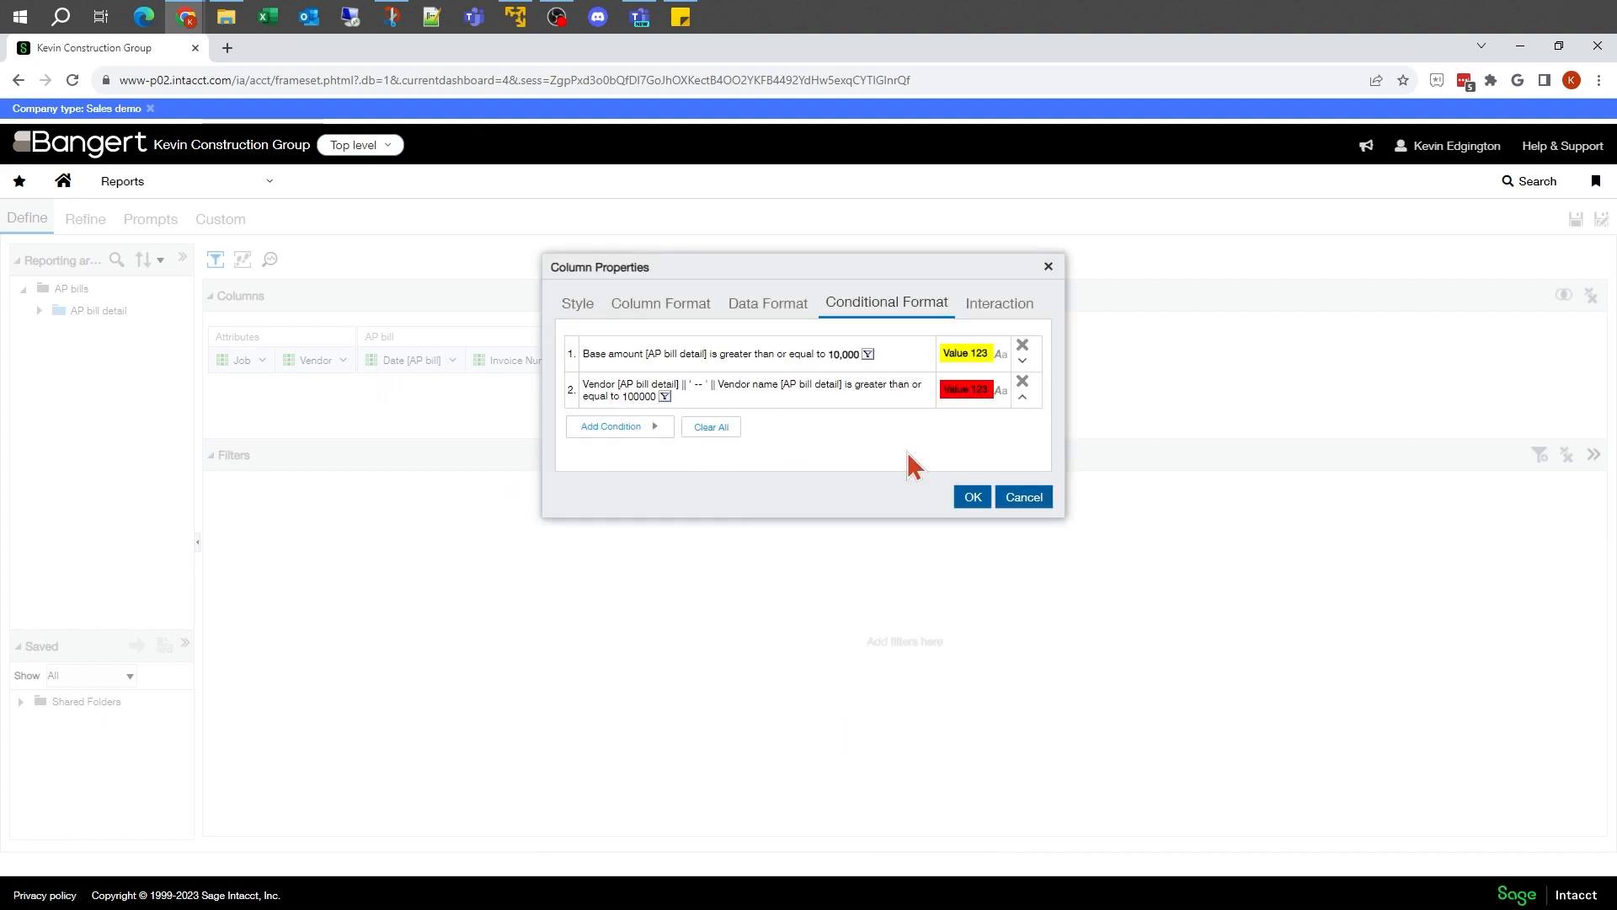
click(973, 498)
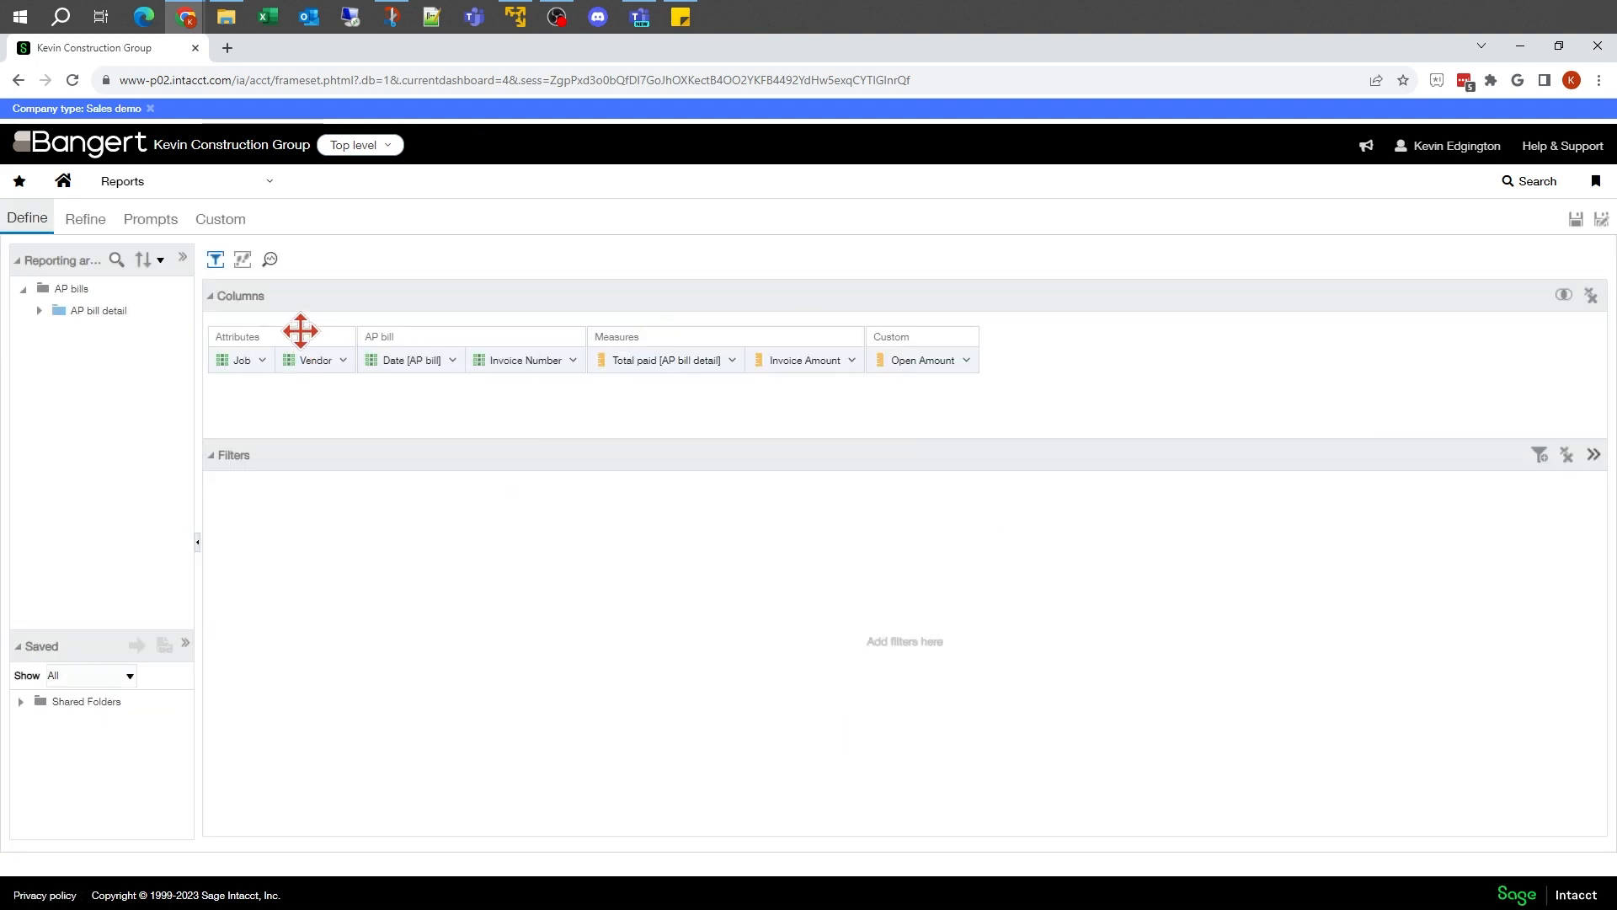
Step: Check the Vendor highlighting on the Refine page and delete the Vendor-based 100000 condition from the Vendor column's properties
click(85, 221)
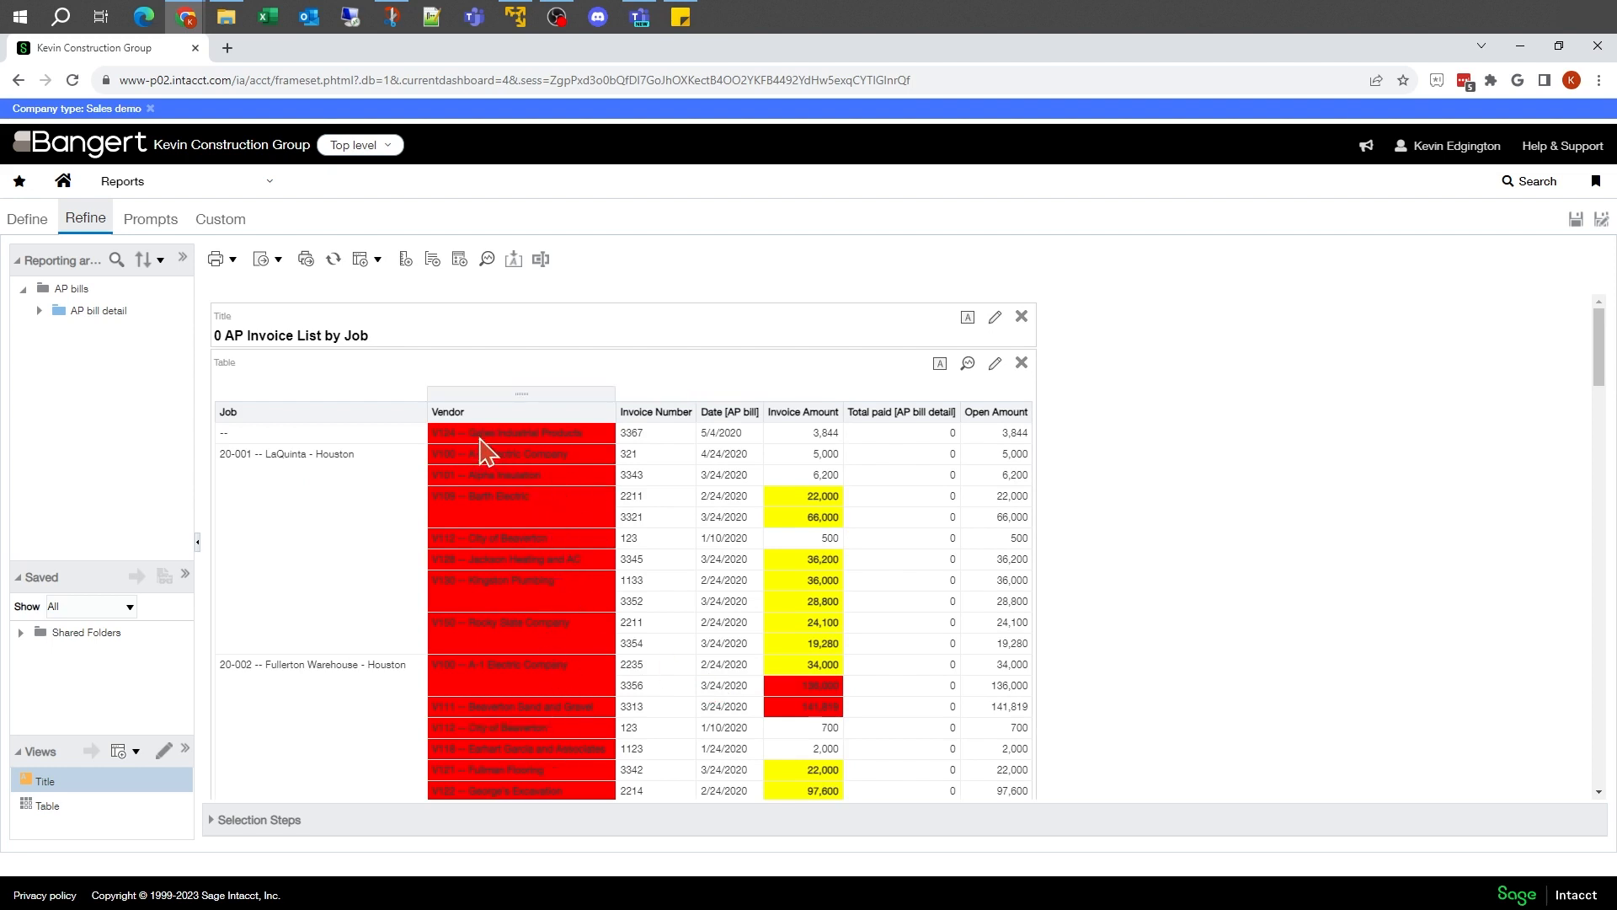
click(42, 222)
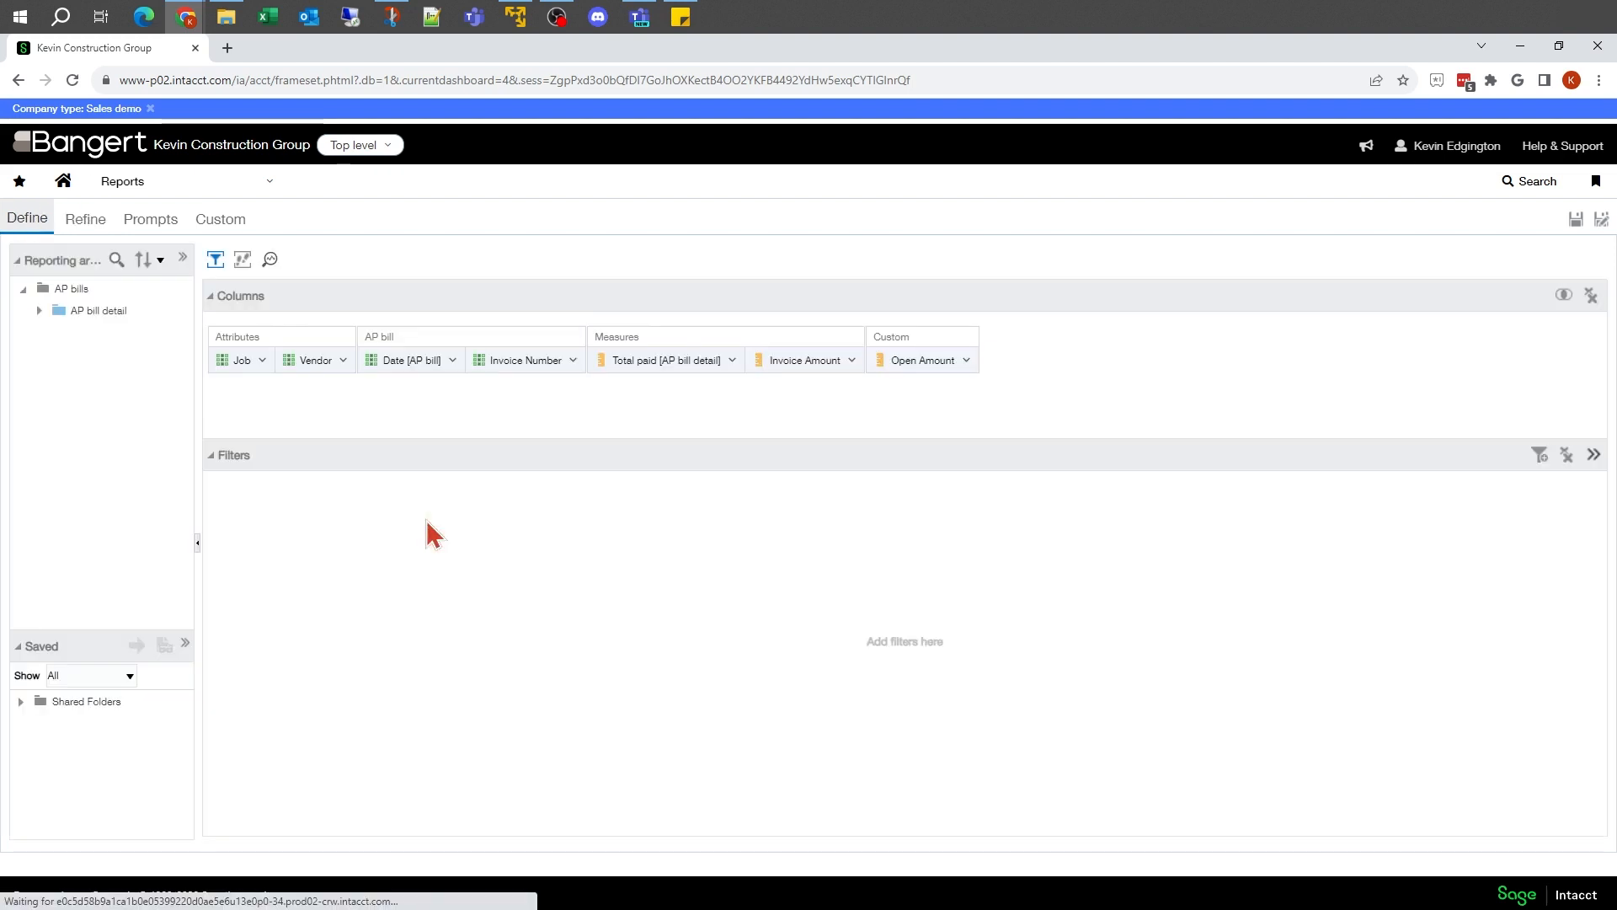
click(342, 361)
mouse_move(348, 385)
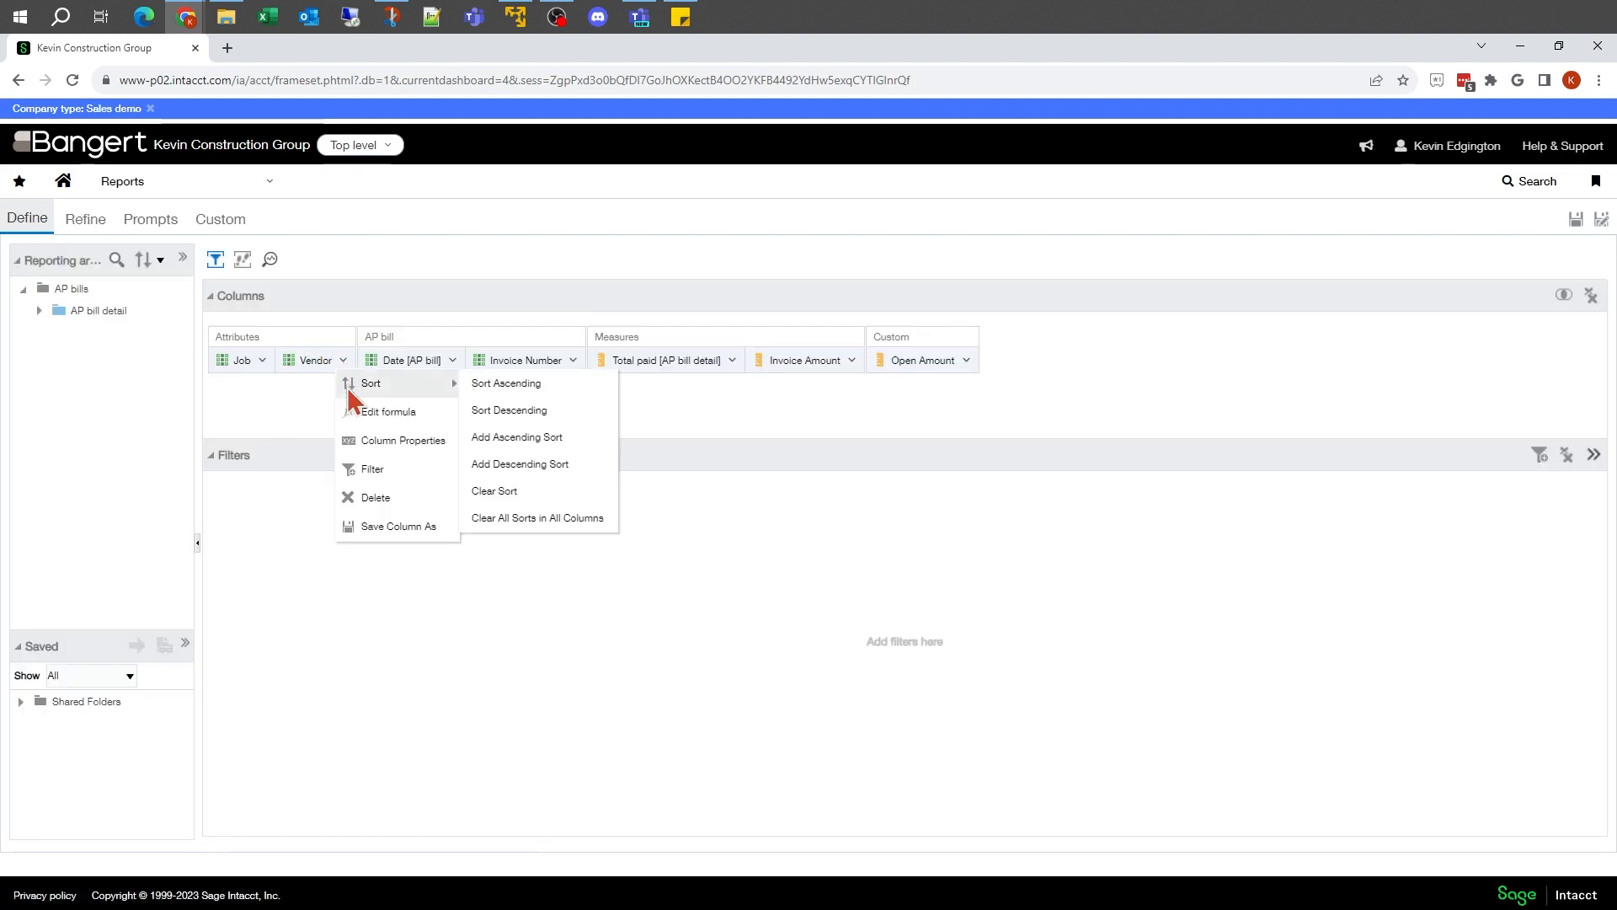
click(372, 441)
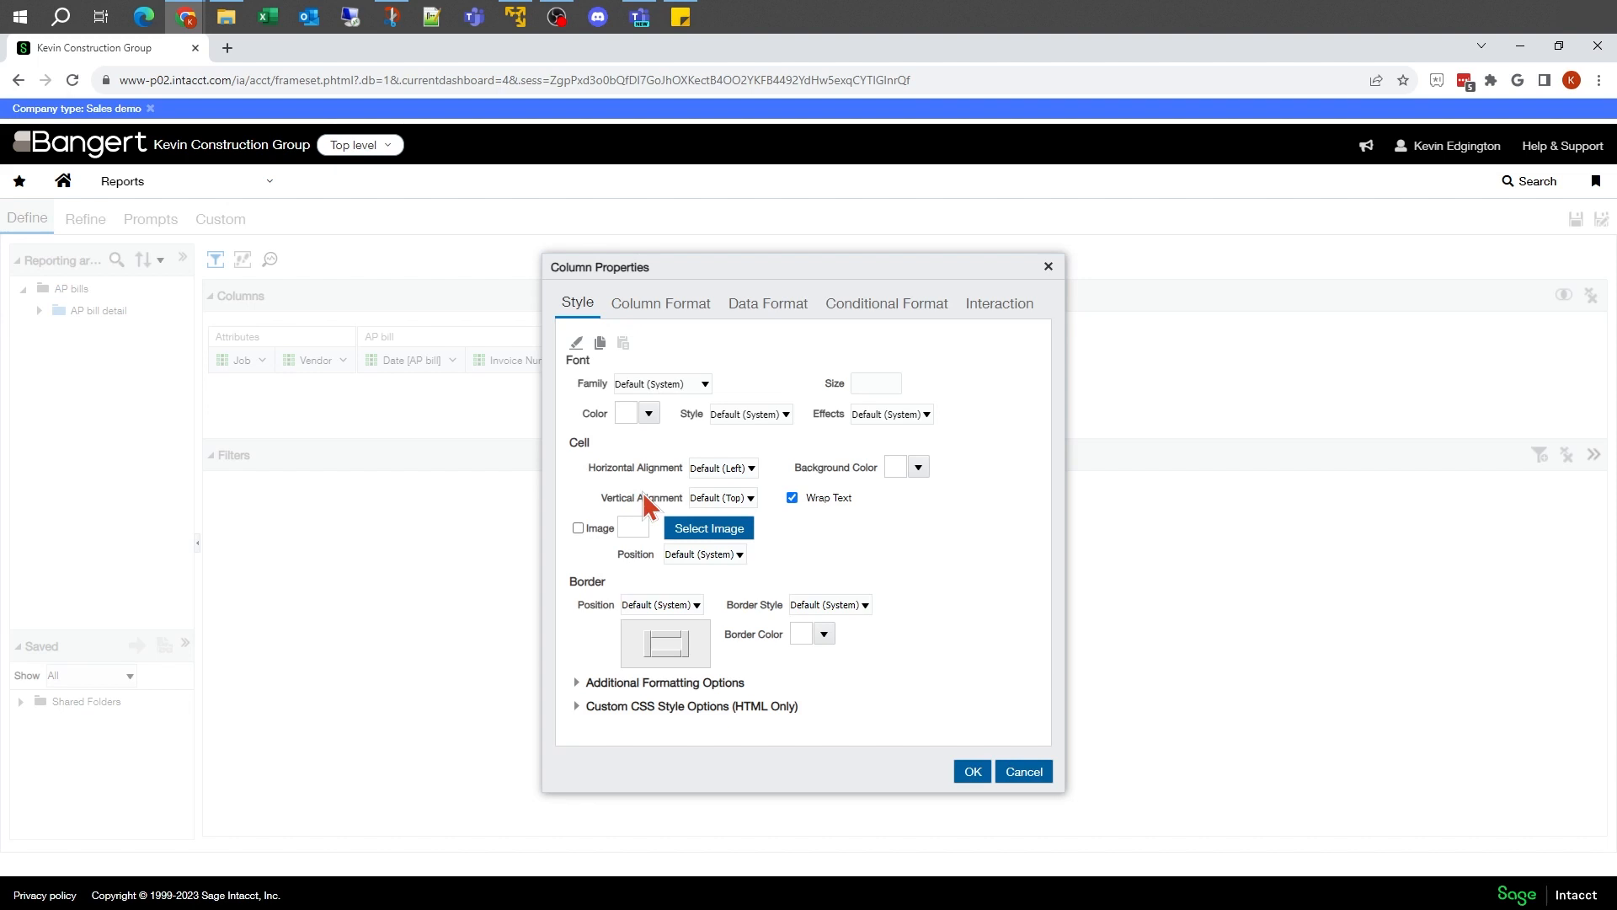
click(872, 314)
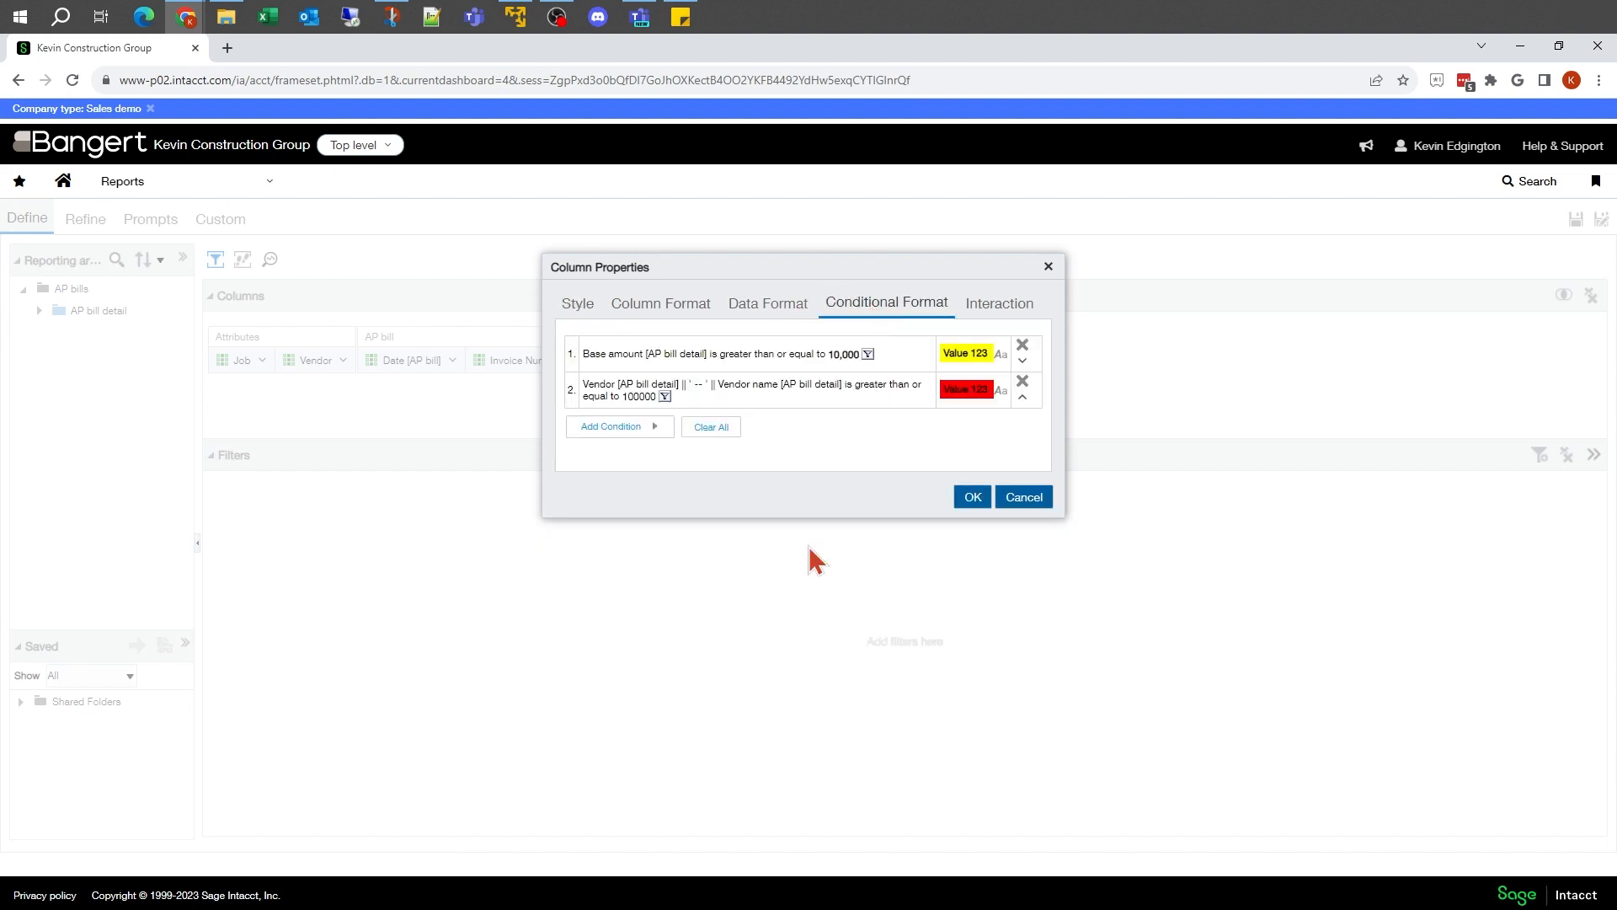
click(861, 390)
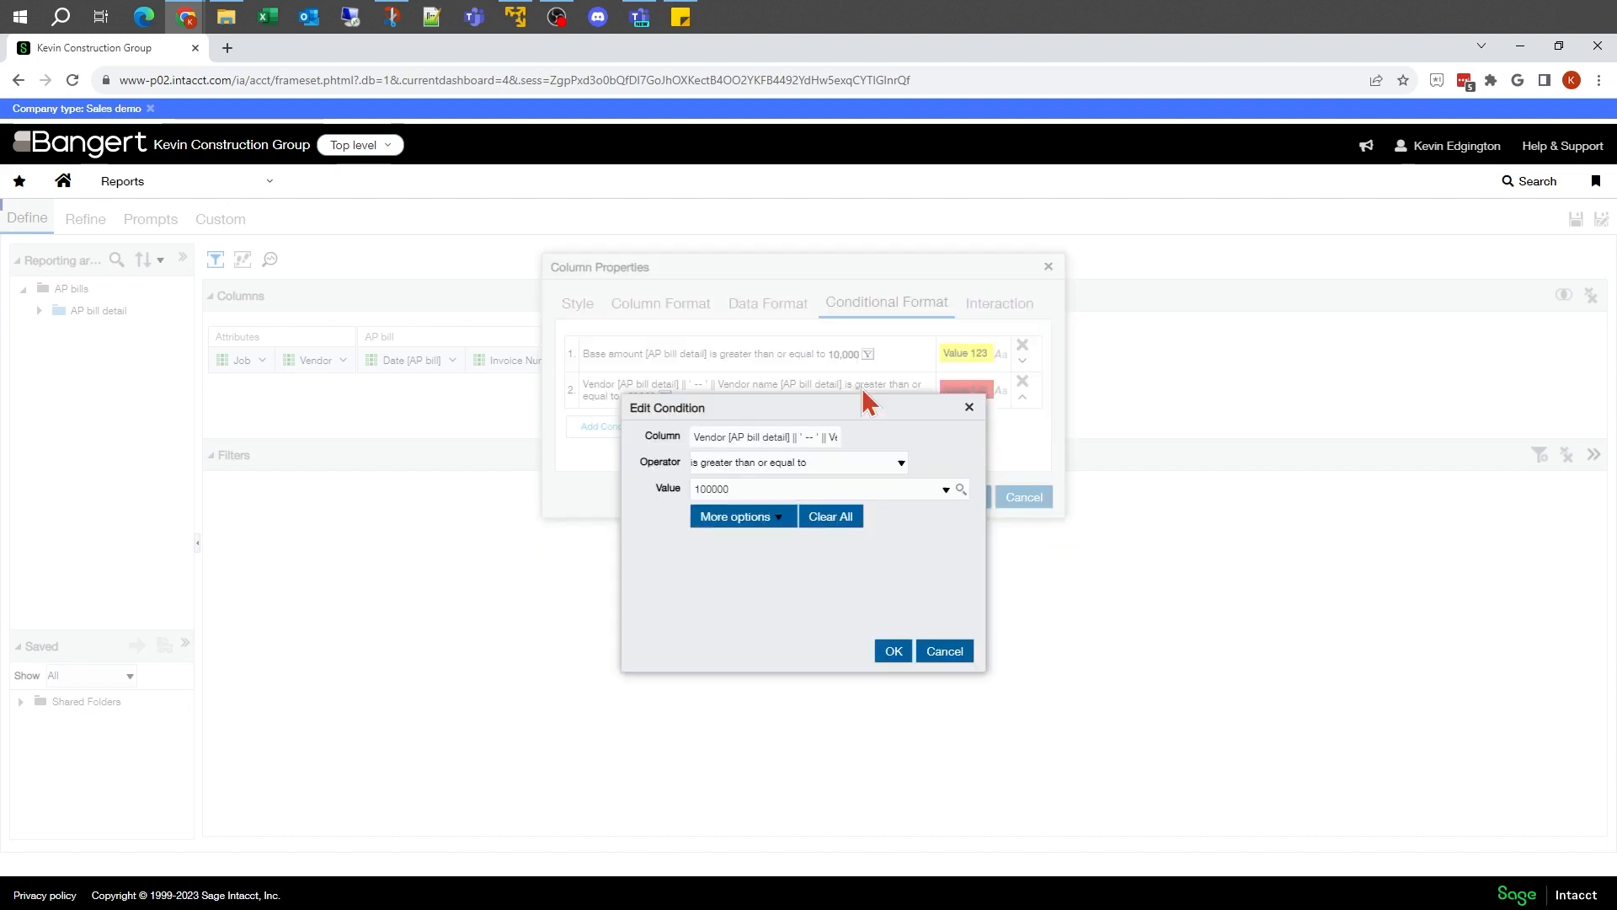
double_click(780, 489)
click(944, 651)
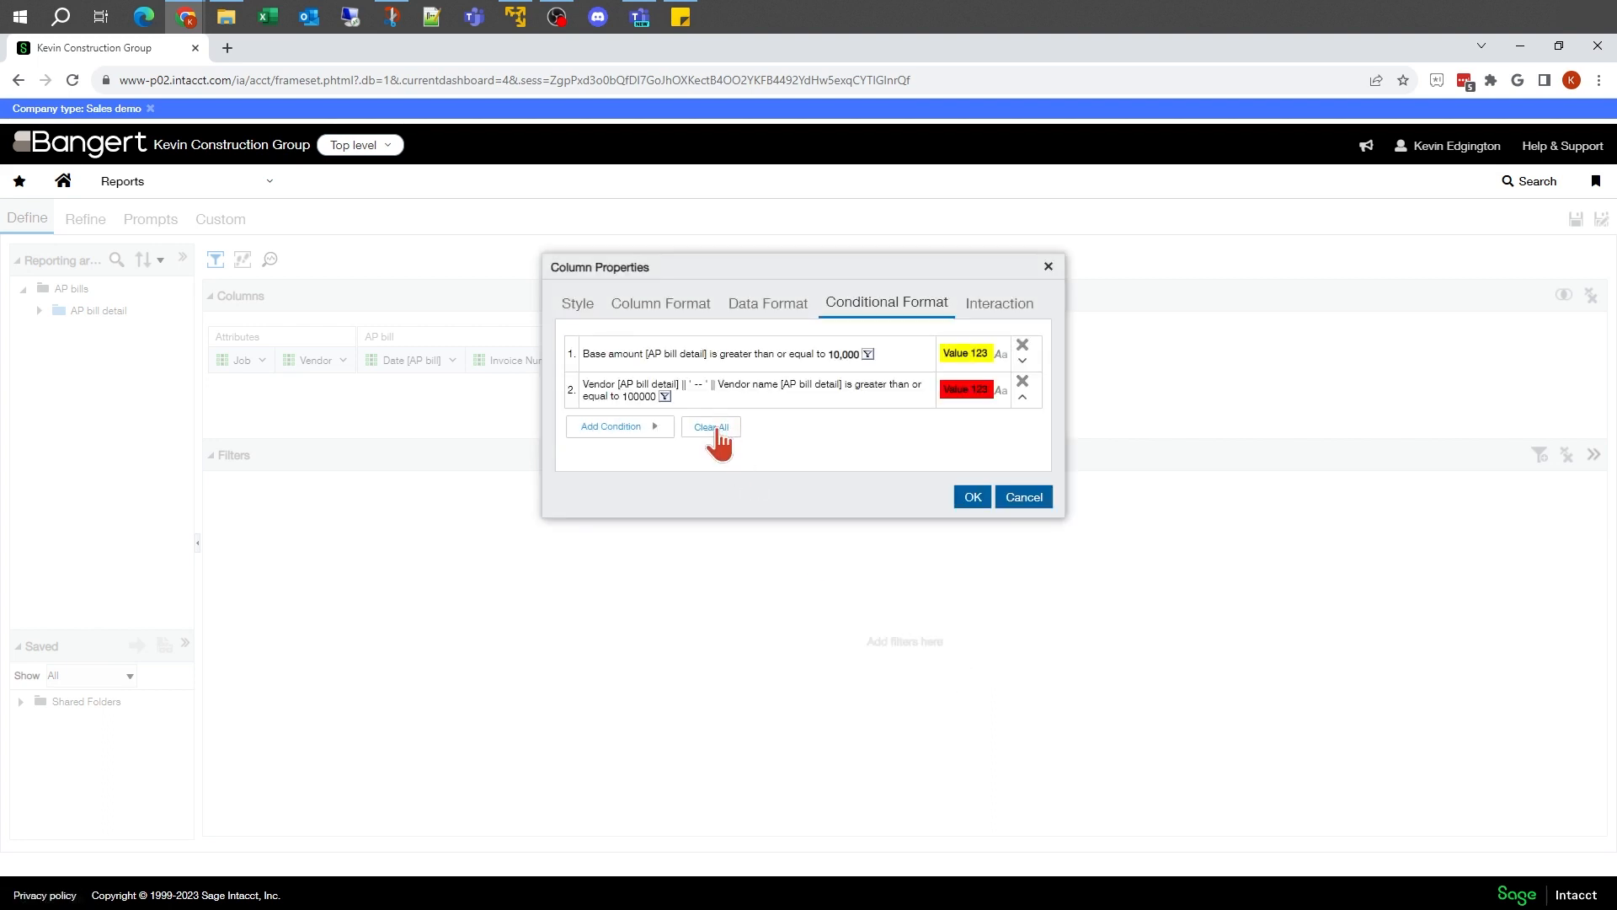
click(1023, 381)
Step: Add a second conditional format condition to the Vendor column: Invoice Amount is greater than or equal to 100,000
click(653, 379)
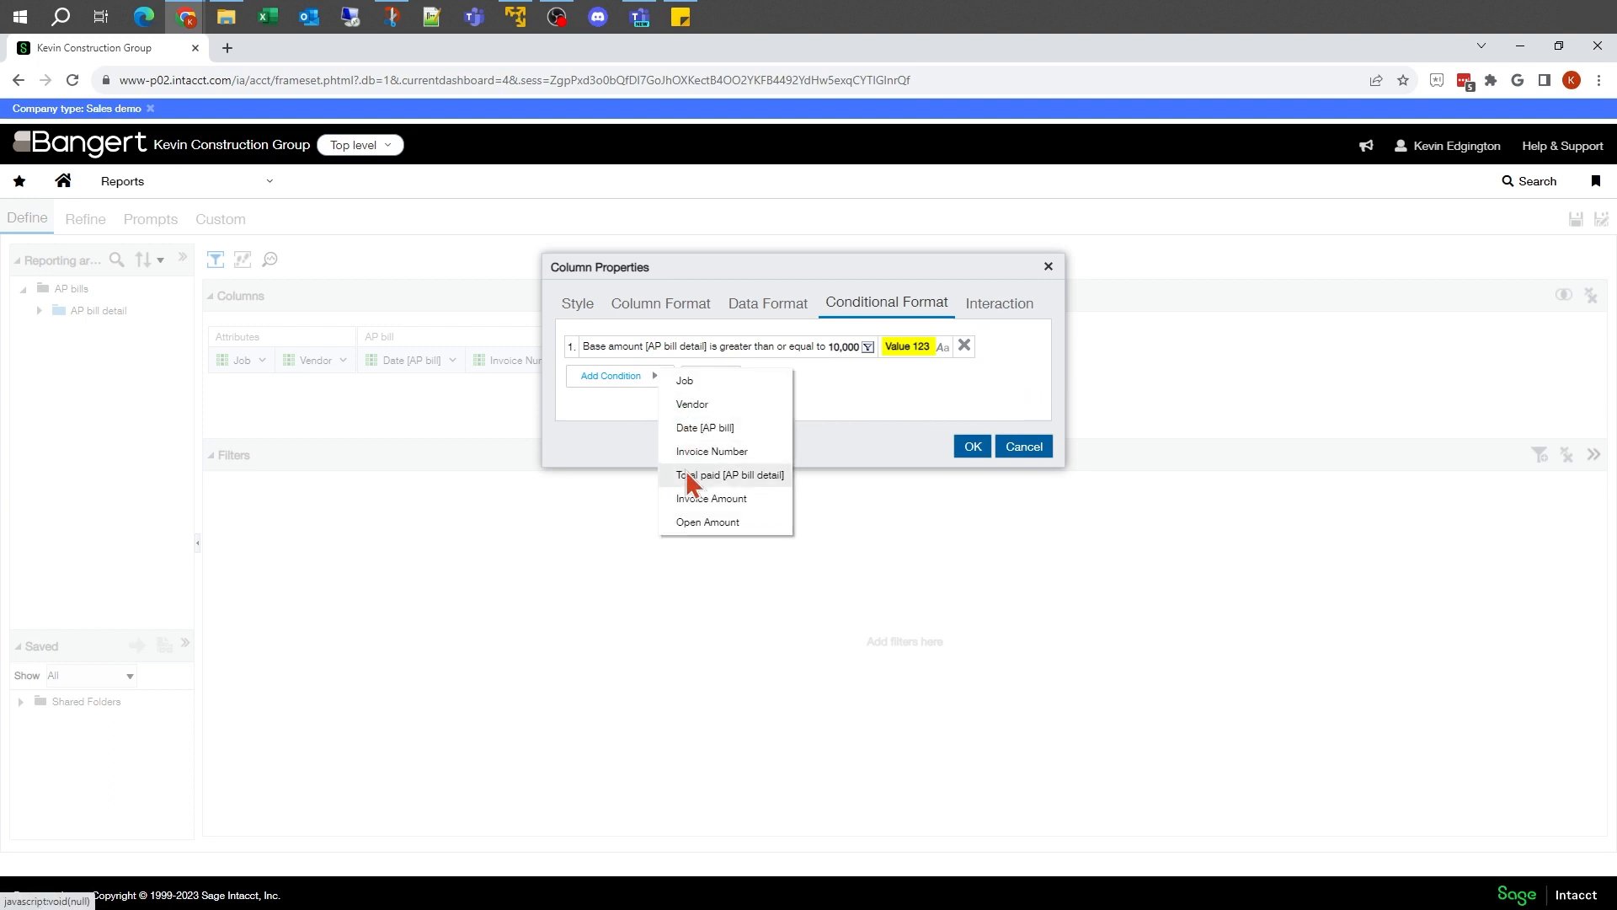
click(684, 496)
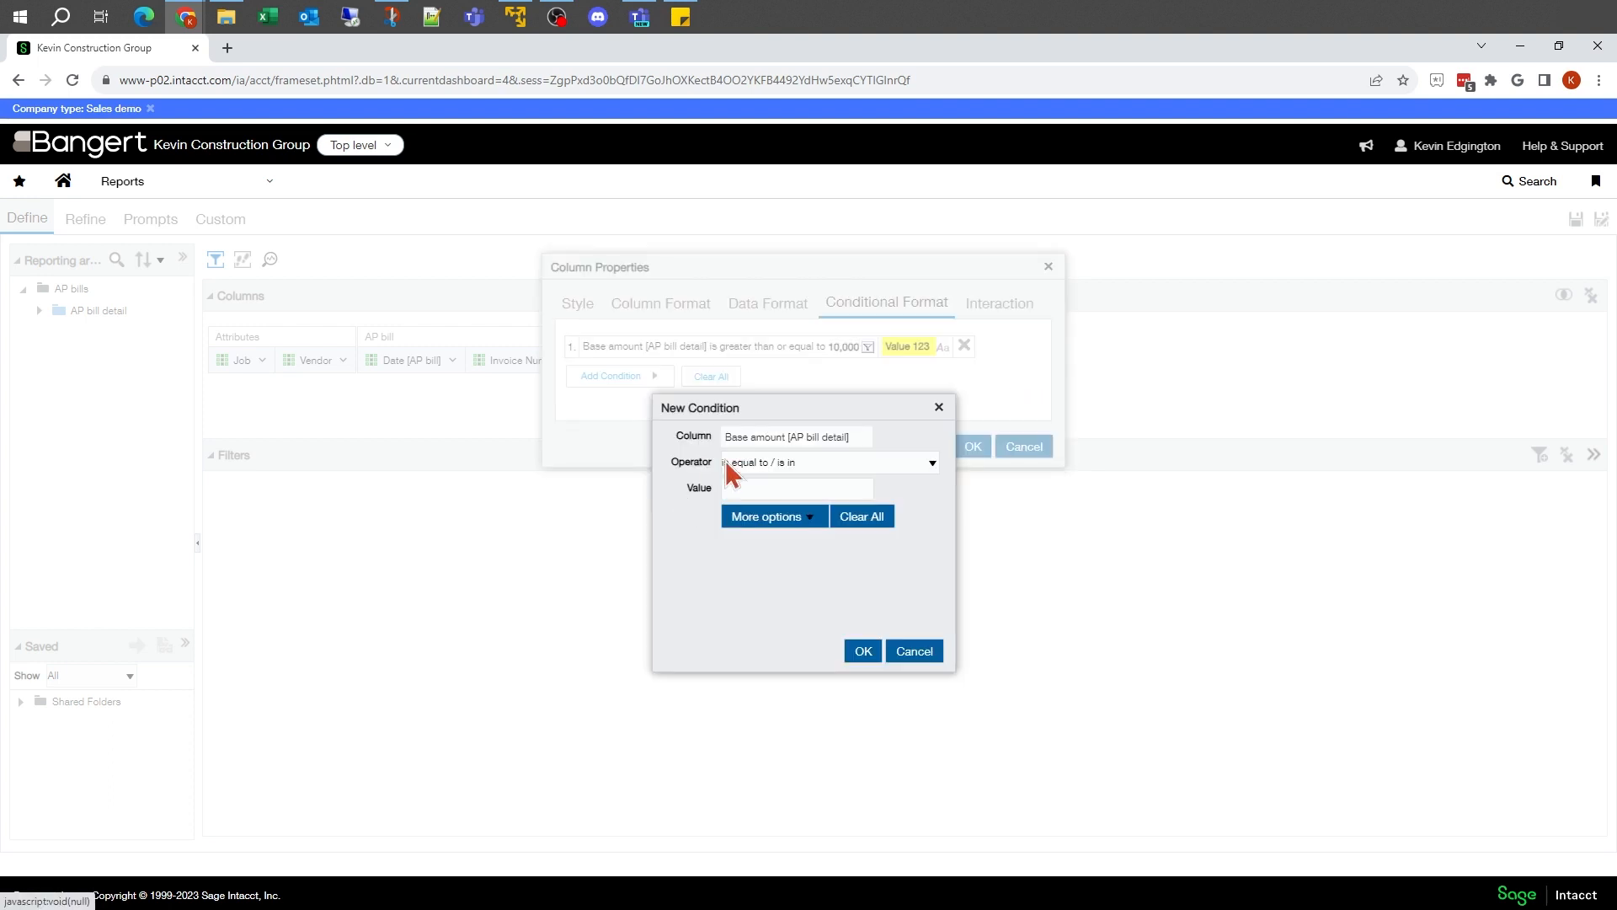
click(770, 462)
click(792, 547)
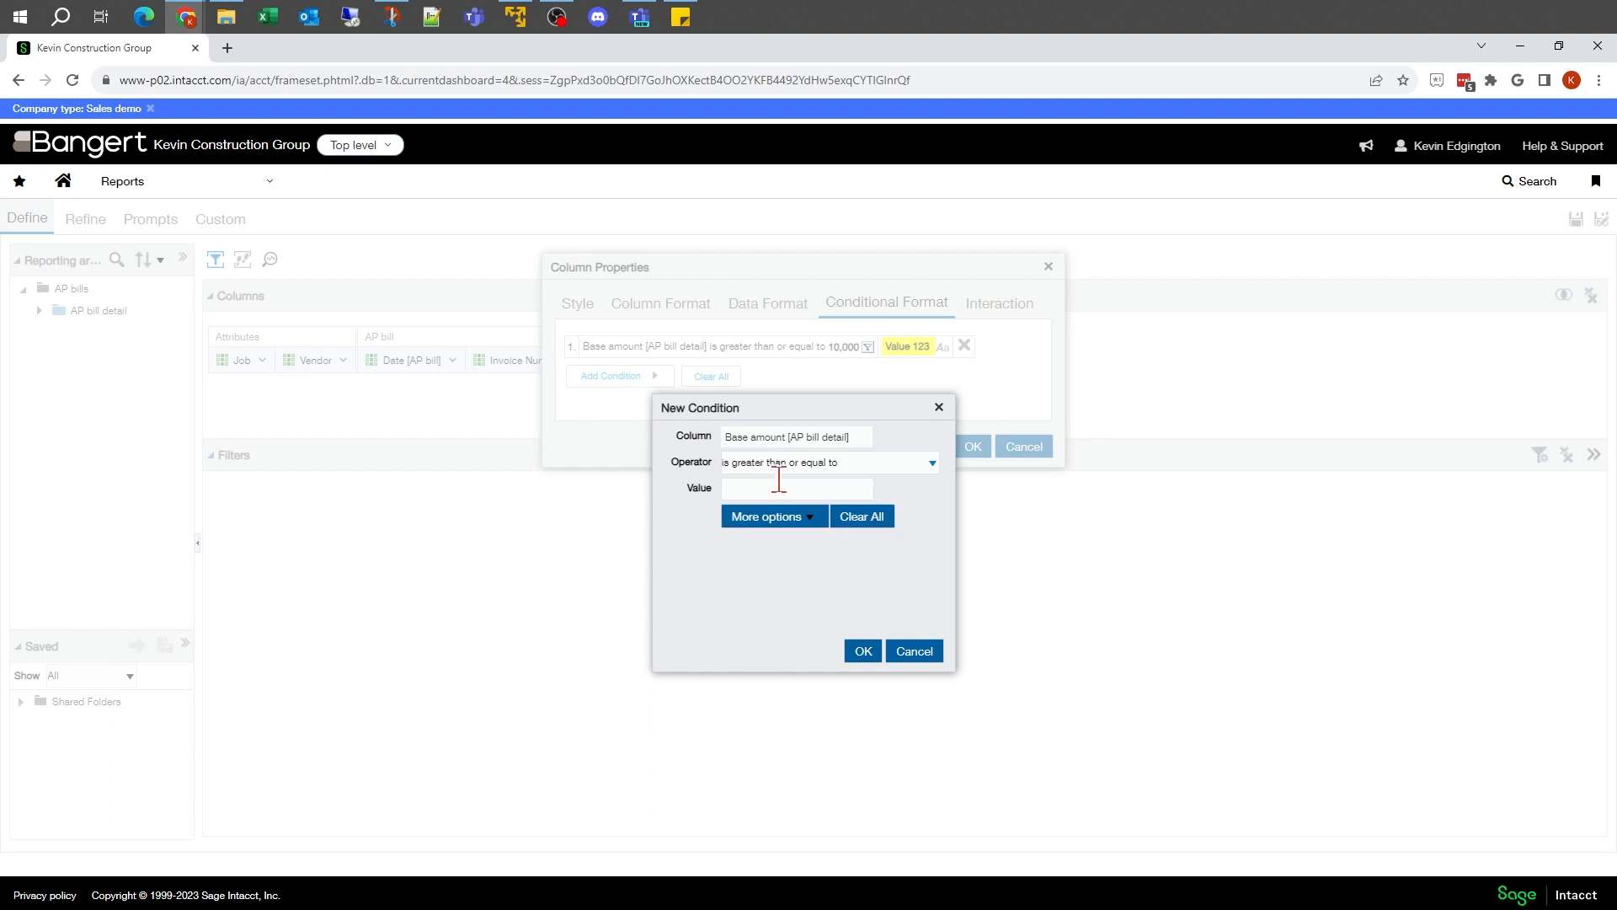
click(775, 491)
text(100000)
click(865, 651)
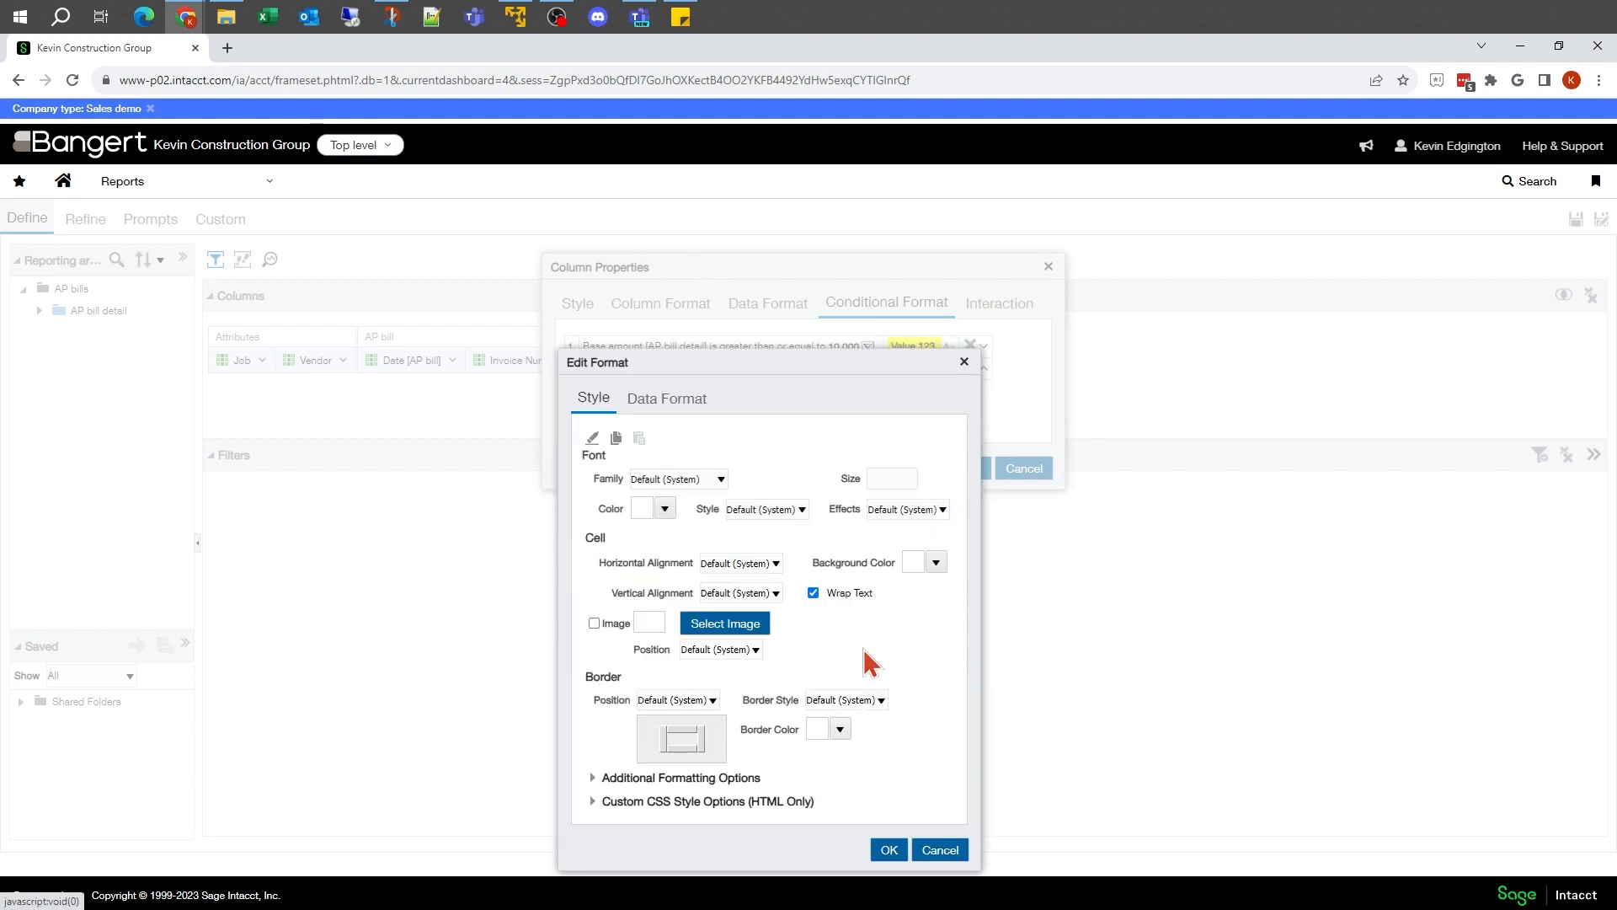
Step: Format Vendor cells meeting the Invoice Amount 100,000 condition with a red background and bold font style, and apply the column properties
click(936, 563)
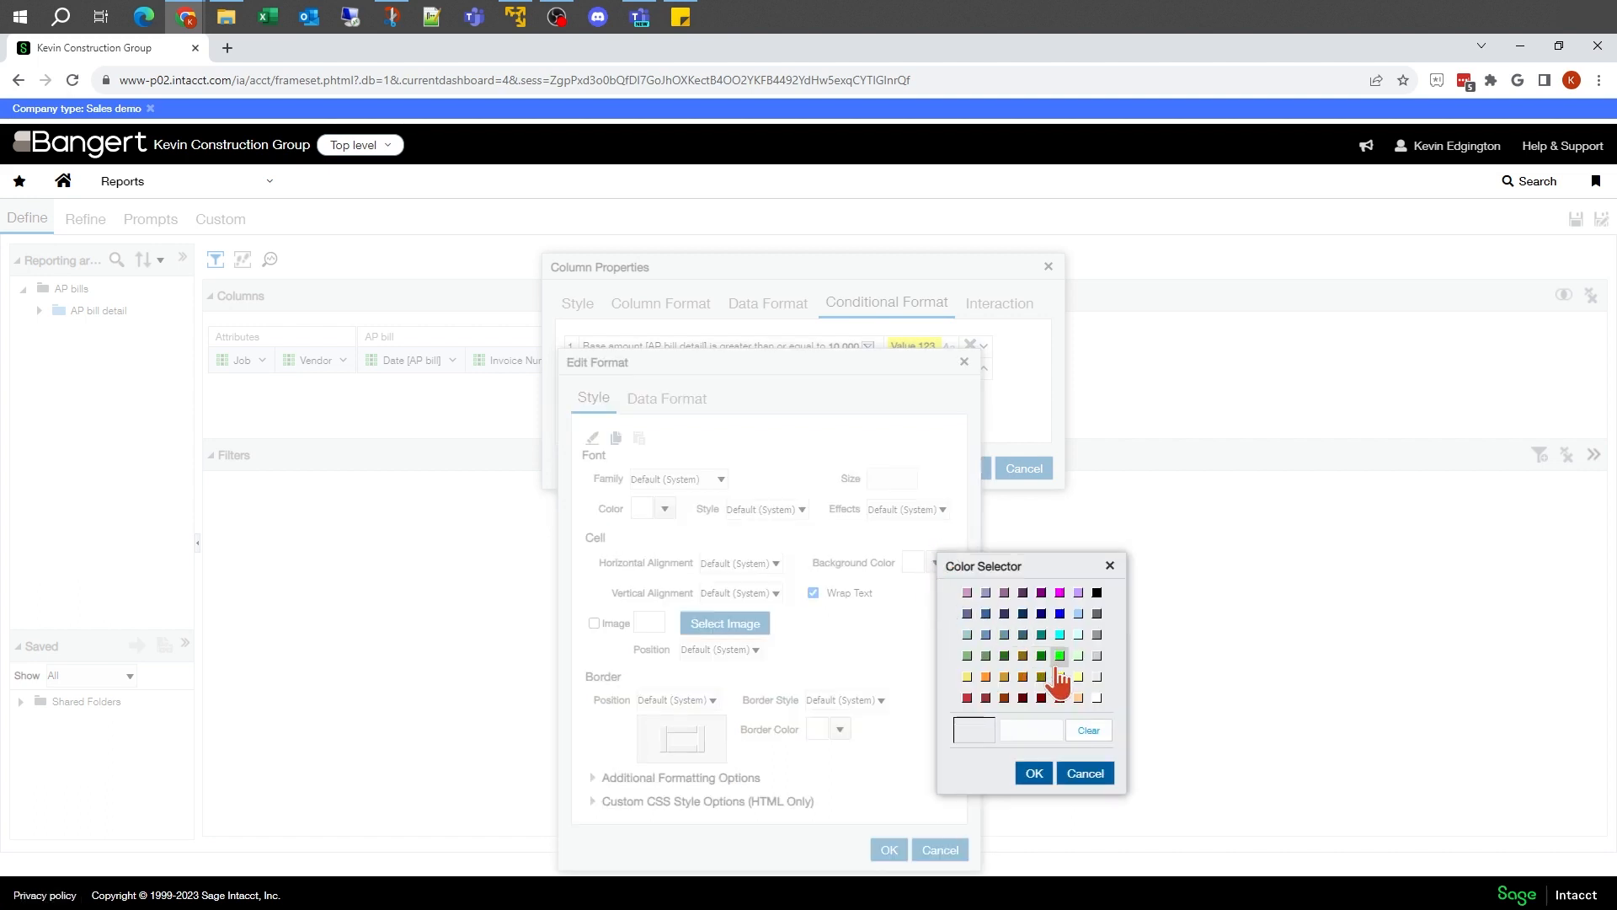
click(1060, 699)
click(1032, 775)
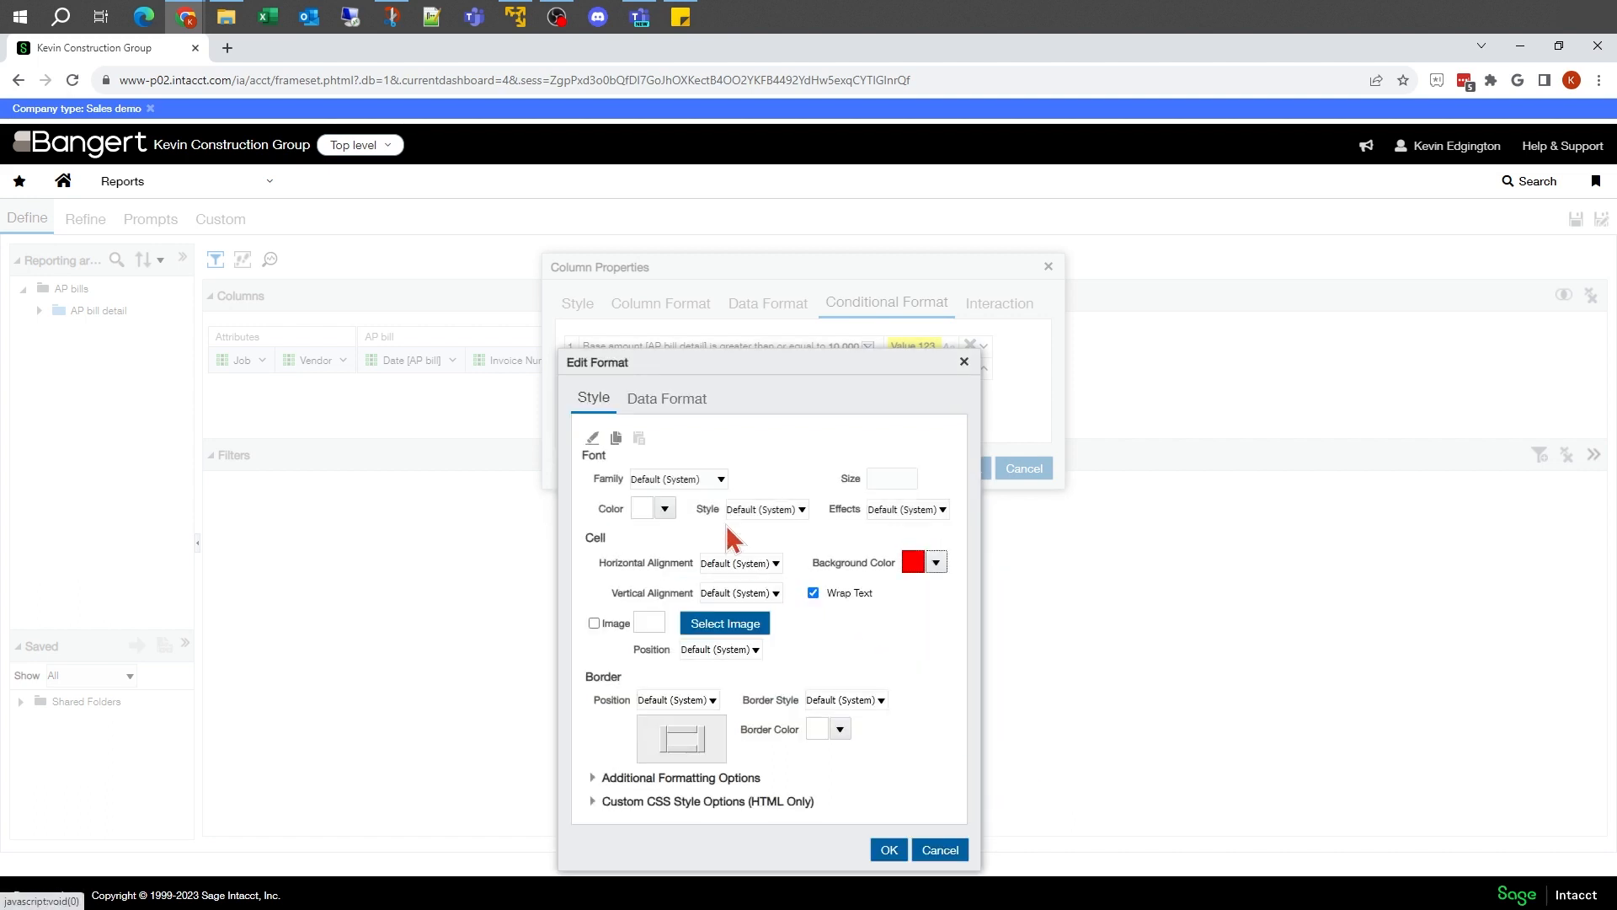
click(753, 506)
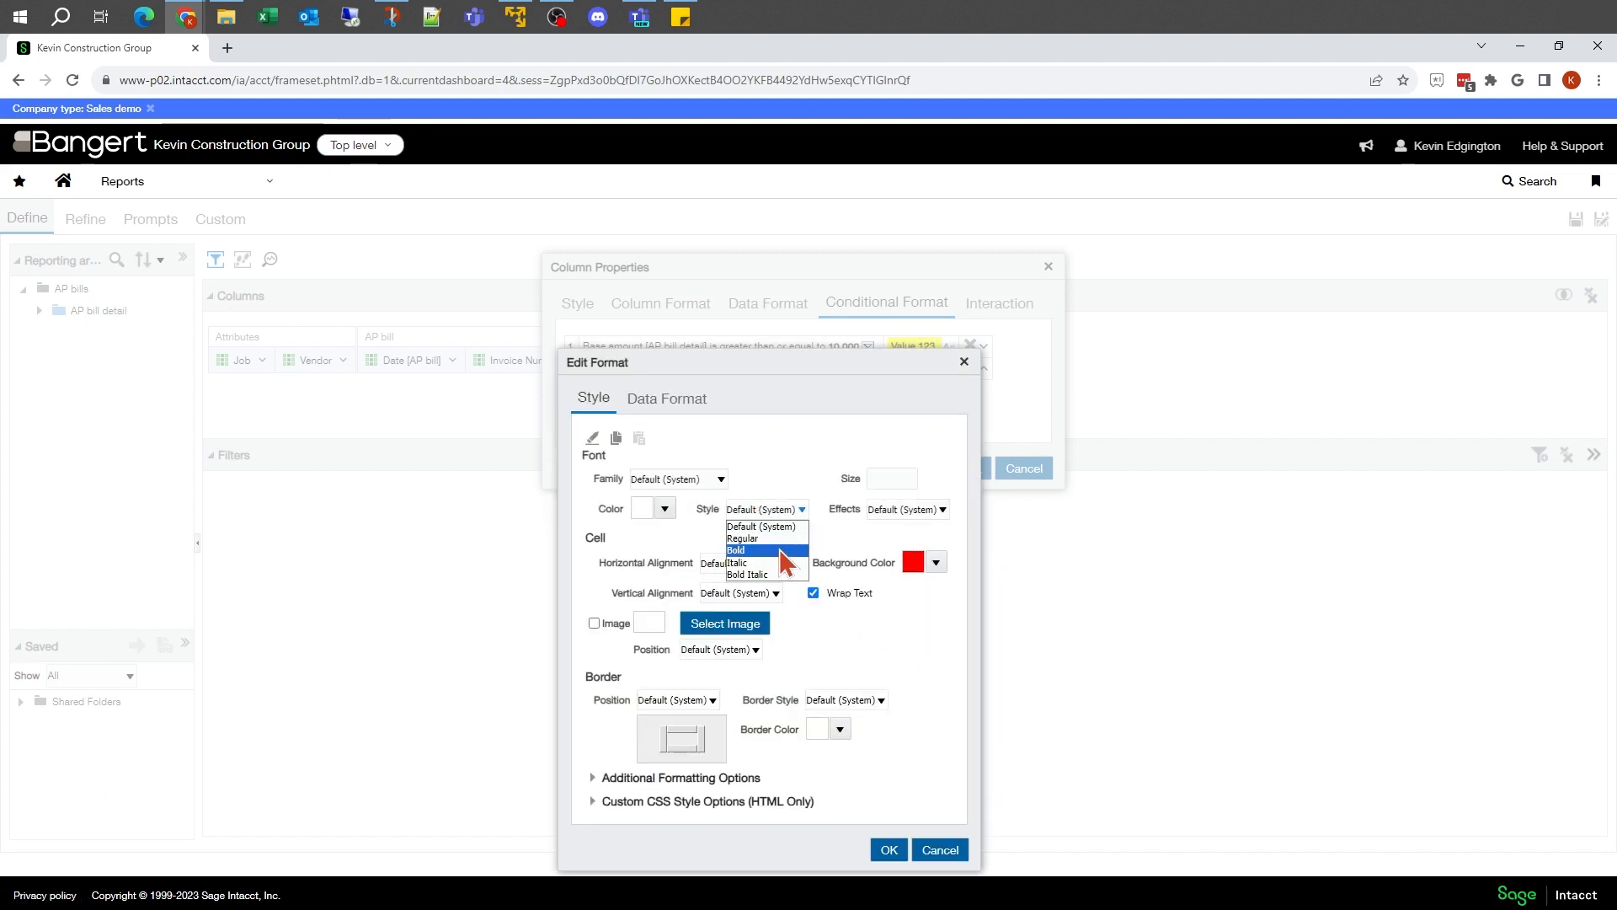
click(781, 557)
click(891, 850)
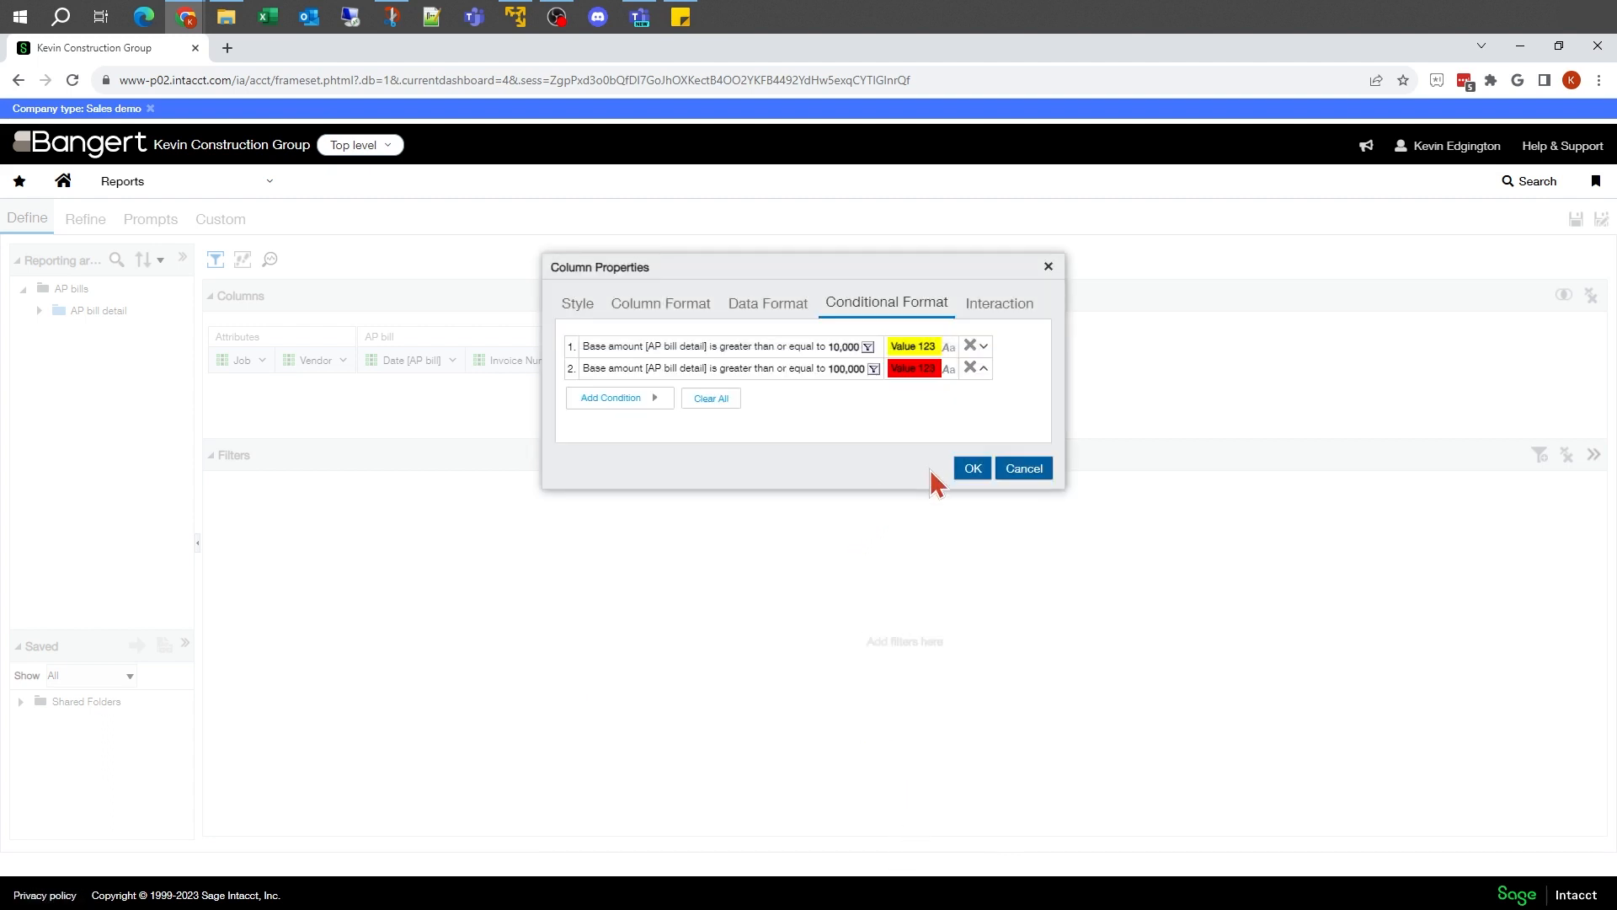
click(964, 468)
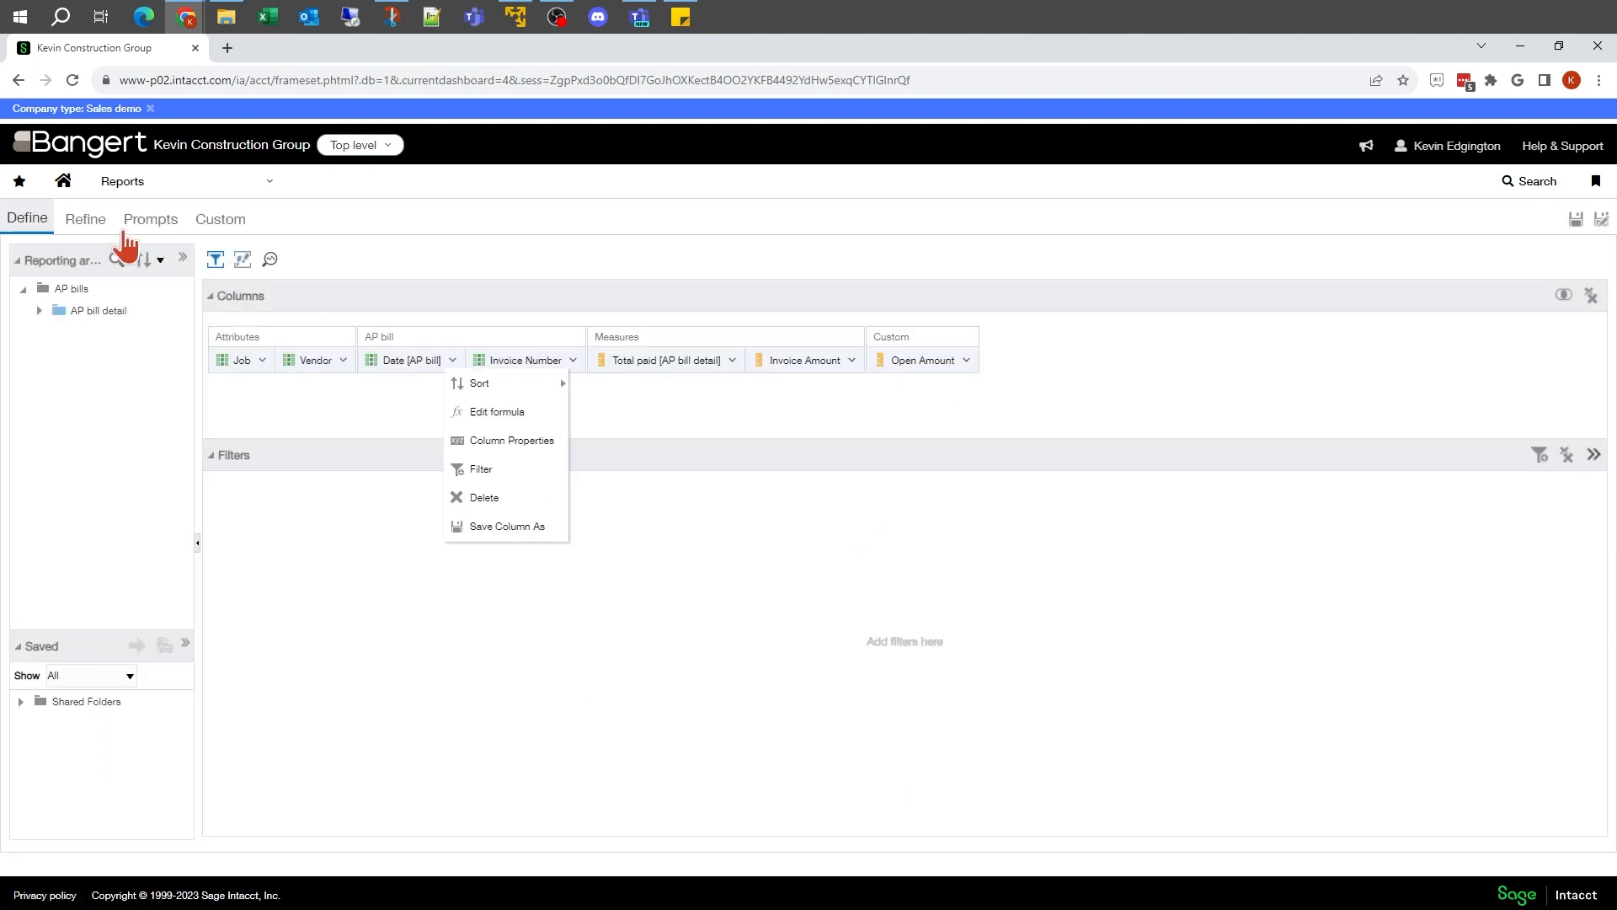
Step: Review the conditional formatting of the Vendor column against the invoice amounts in the report table on the Refine page
click(91, 228)
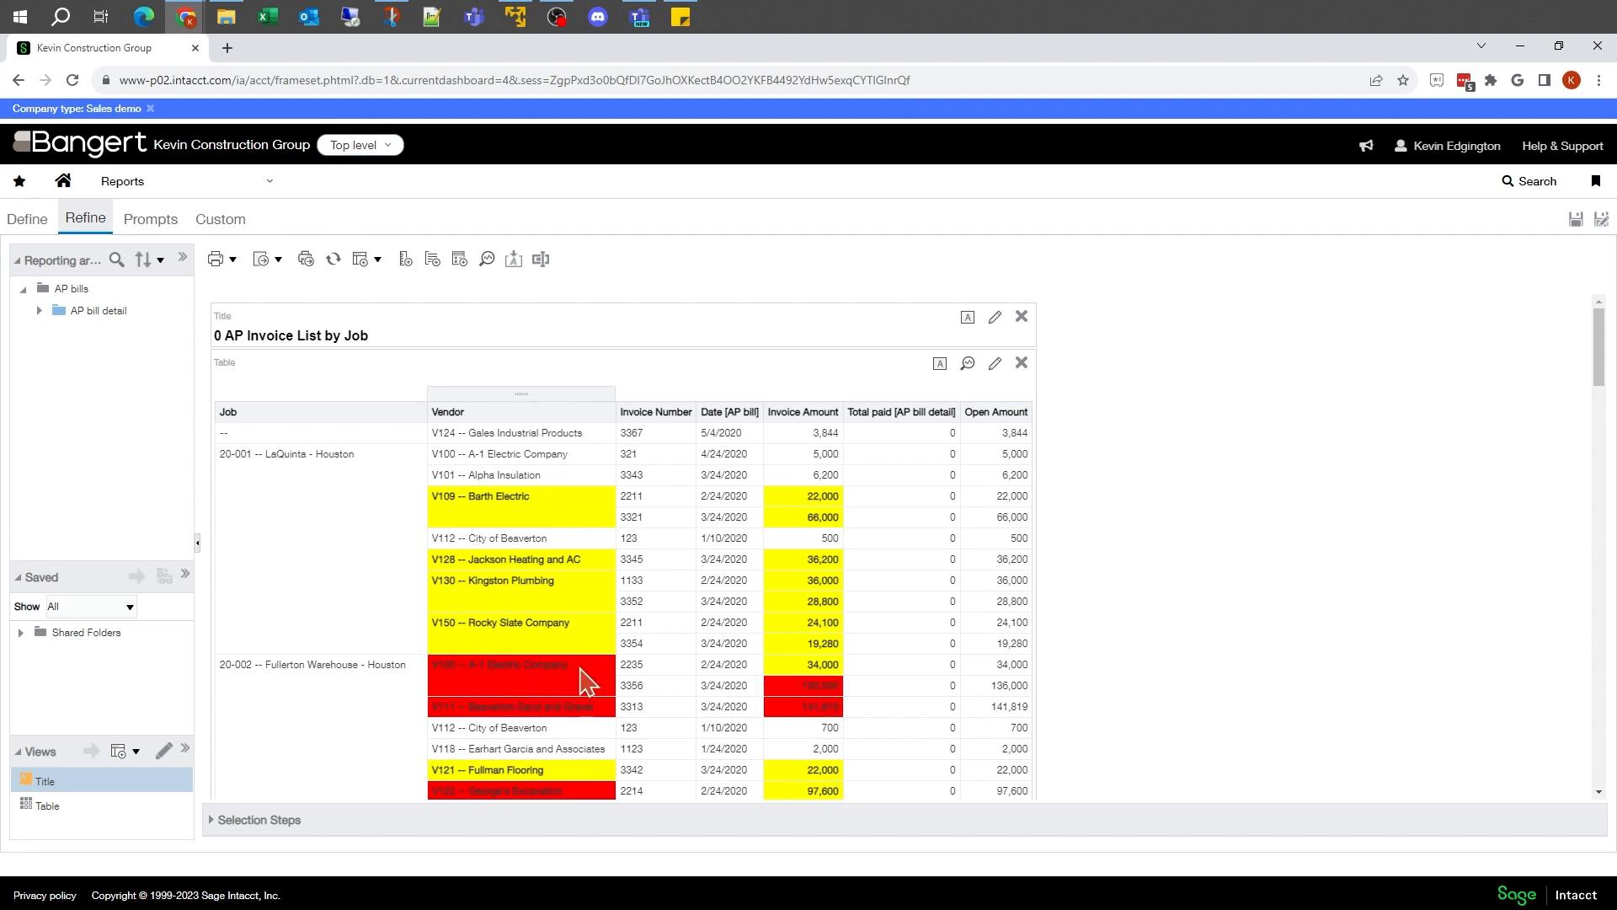
scroll(587, 680, down, 3)
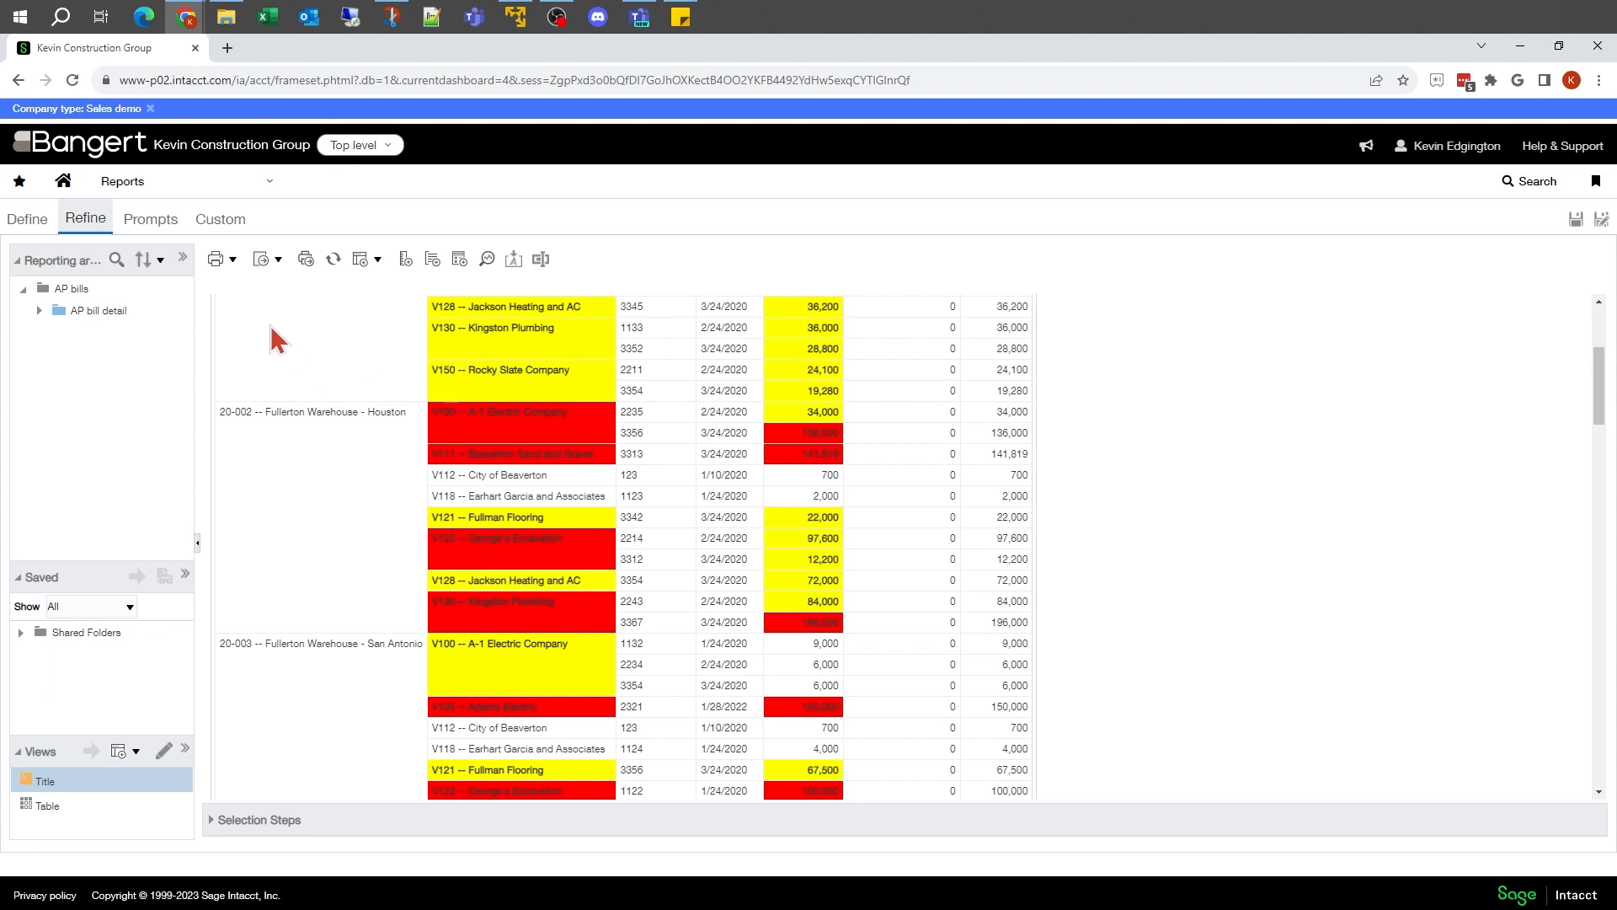
Step: Set the Vendor column's value suppression to Repeat in its column properties and apply the change
click(27, 219)
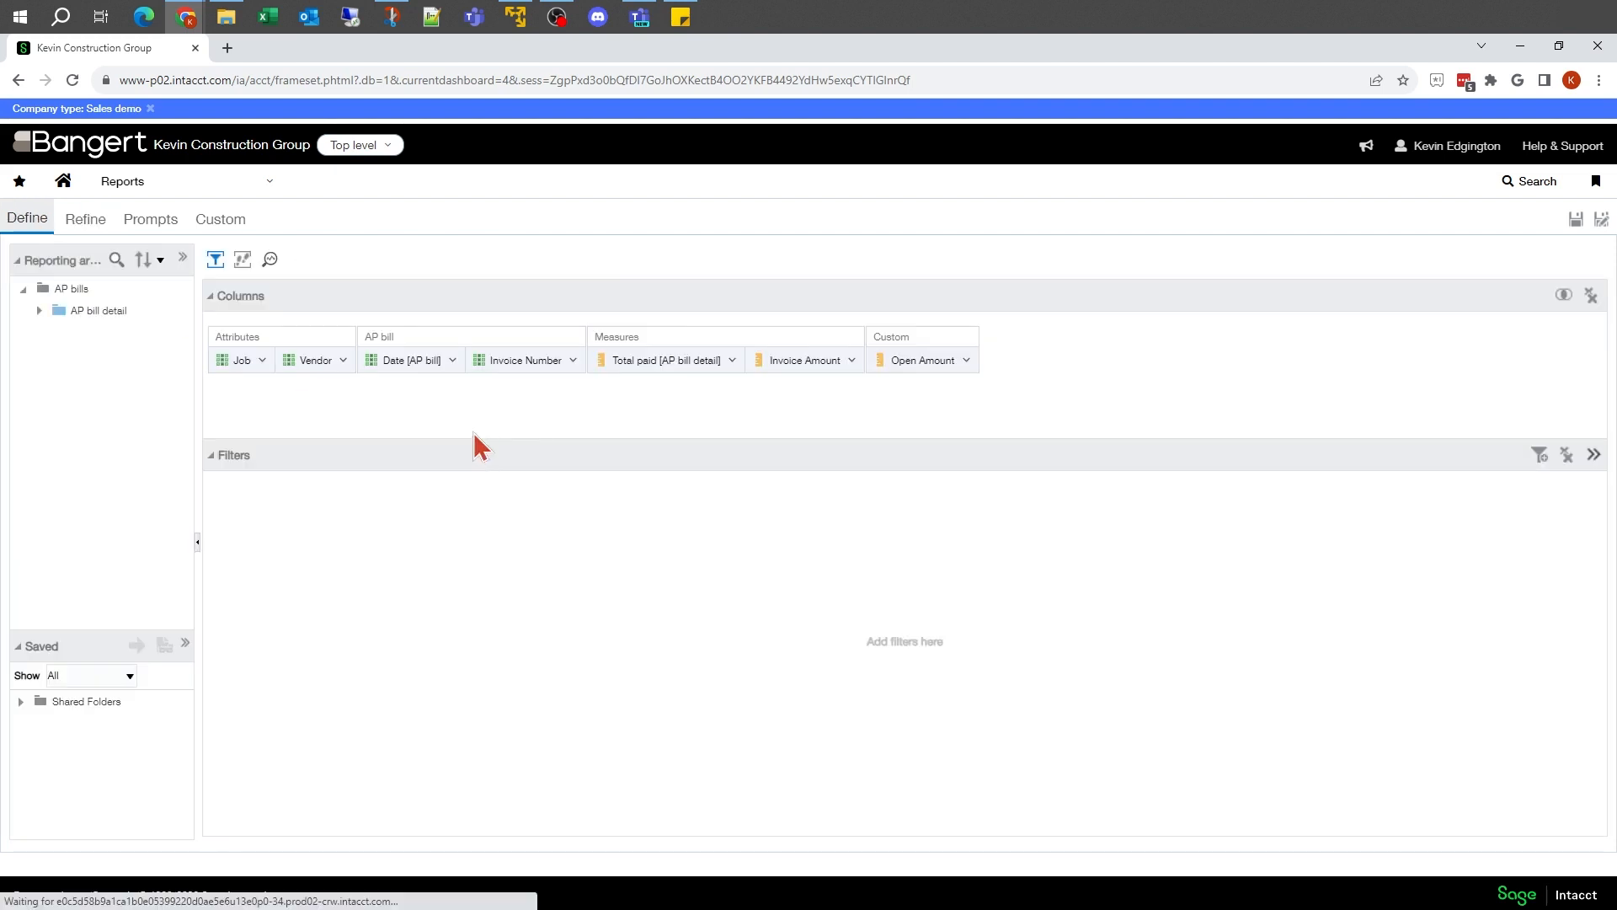
click(343, 364)
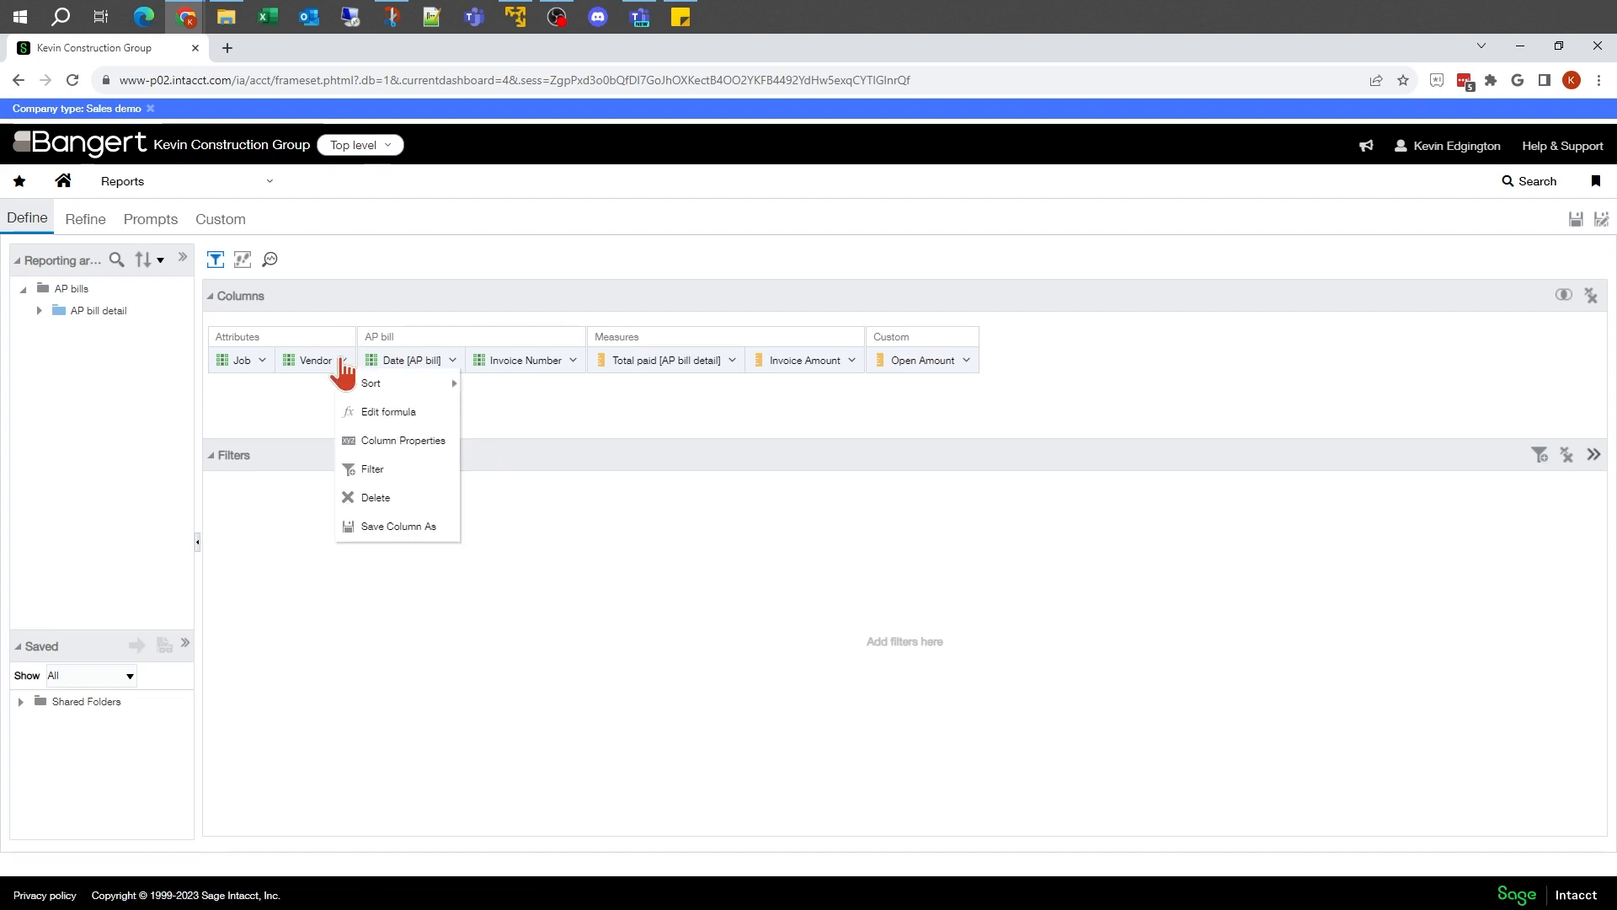
click(392, 440)
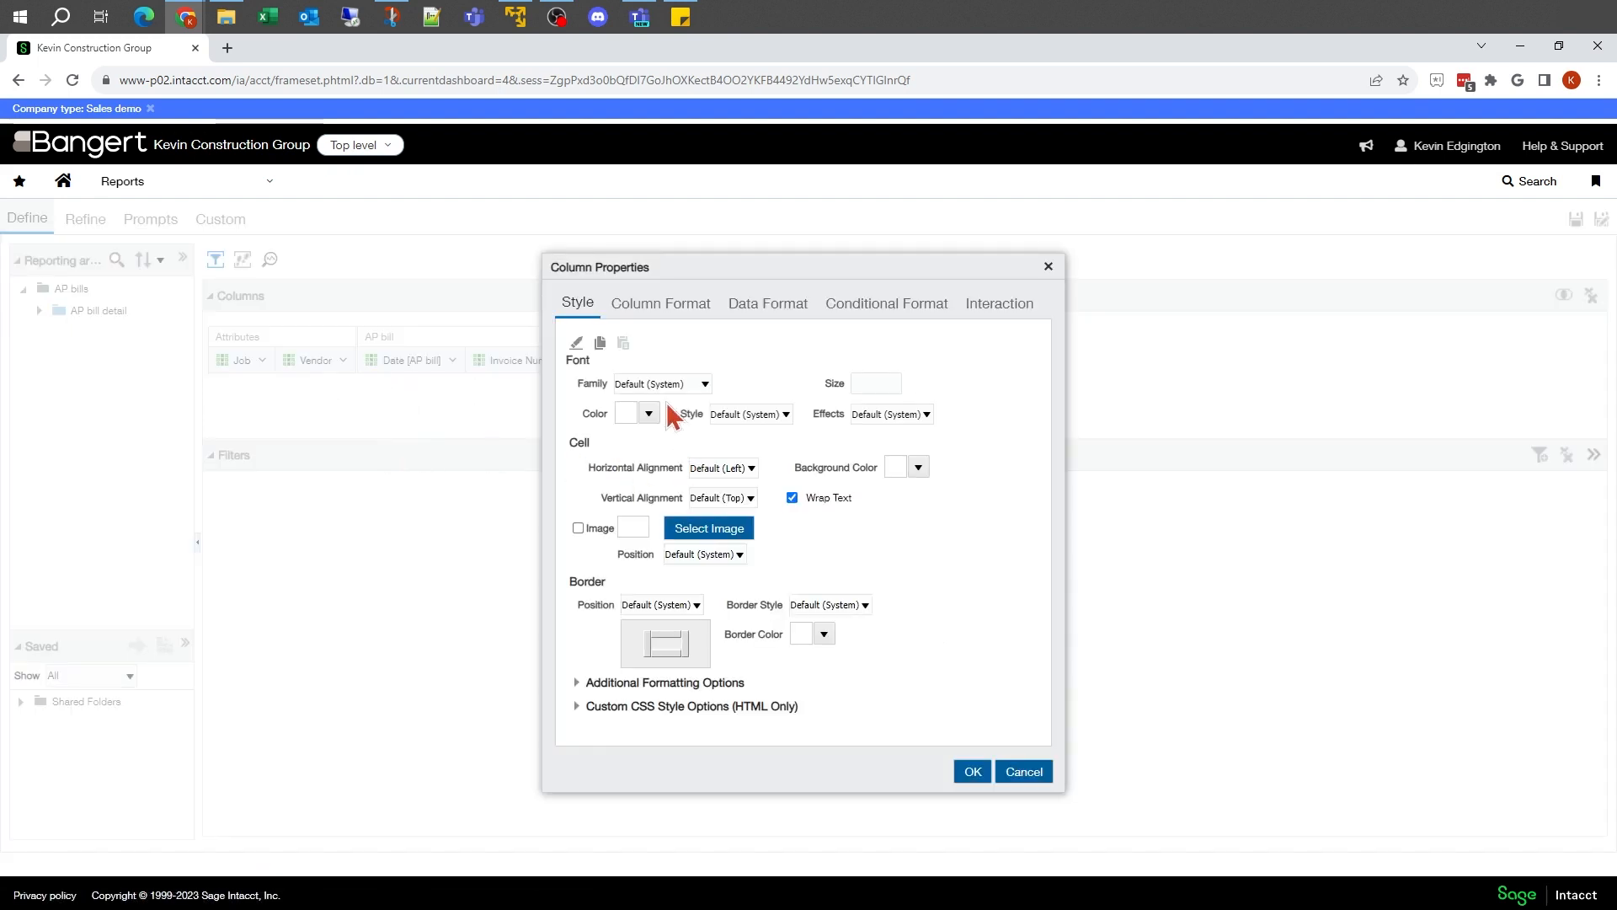
click(655, 306)
click(651, 512)
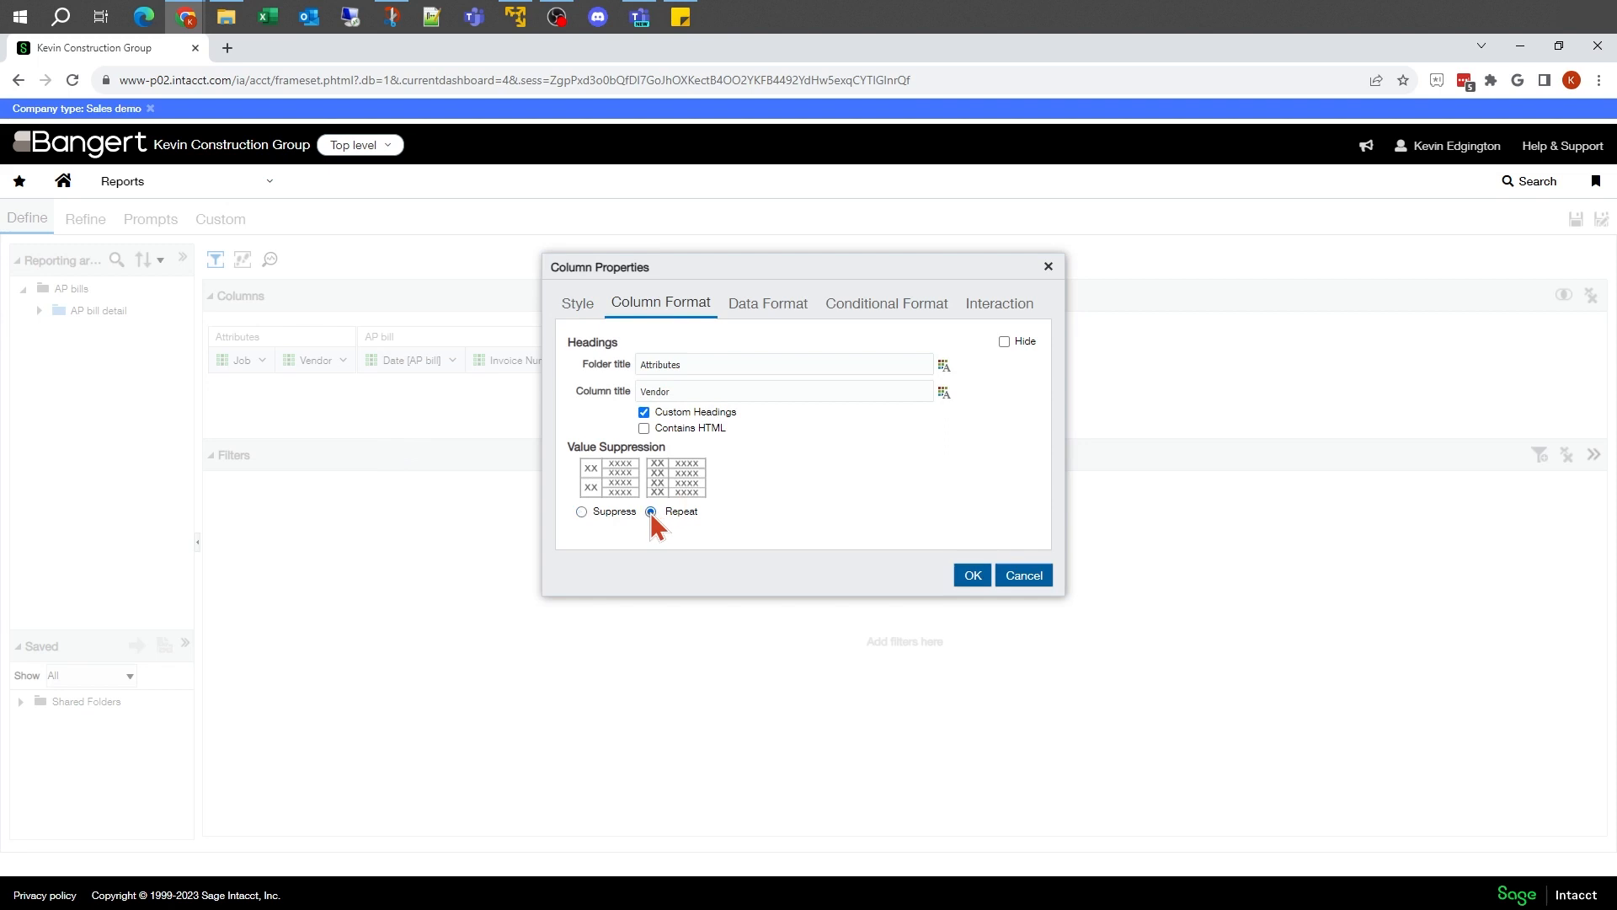
click(973, 575)
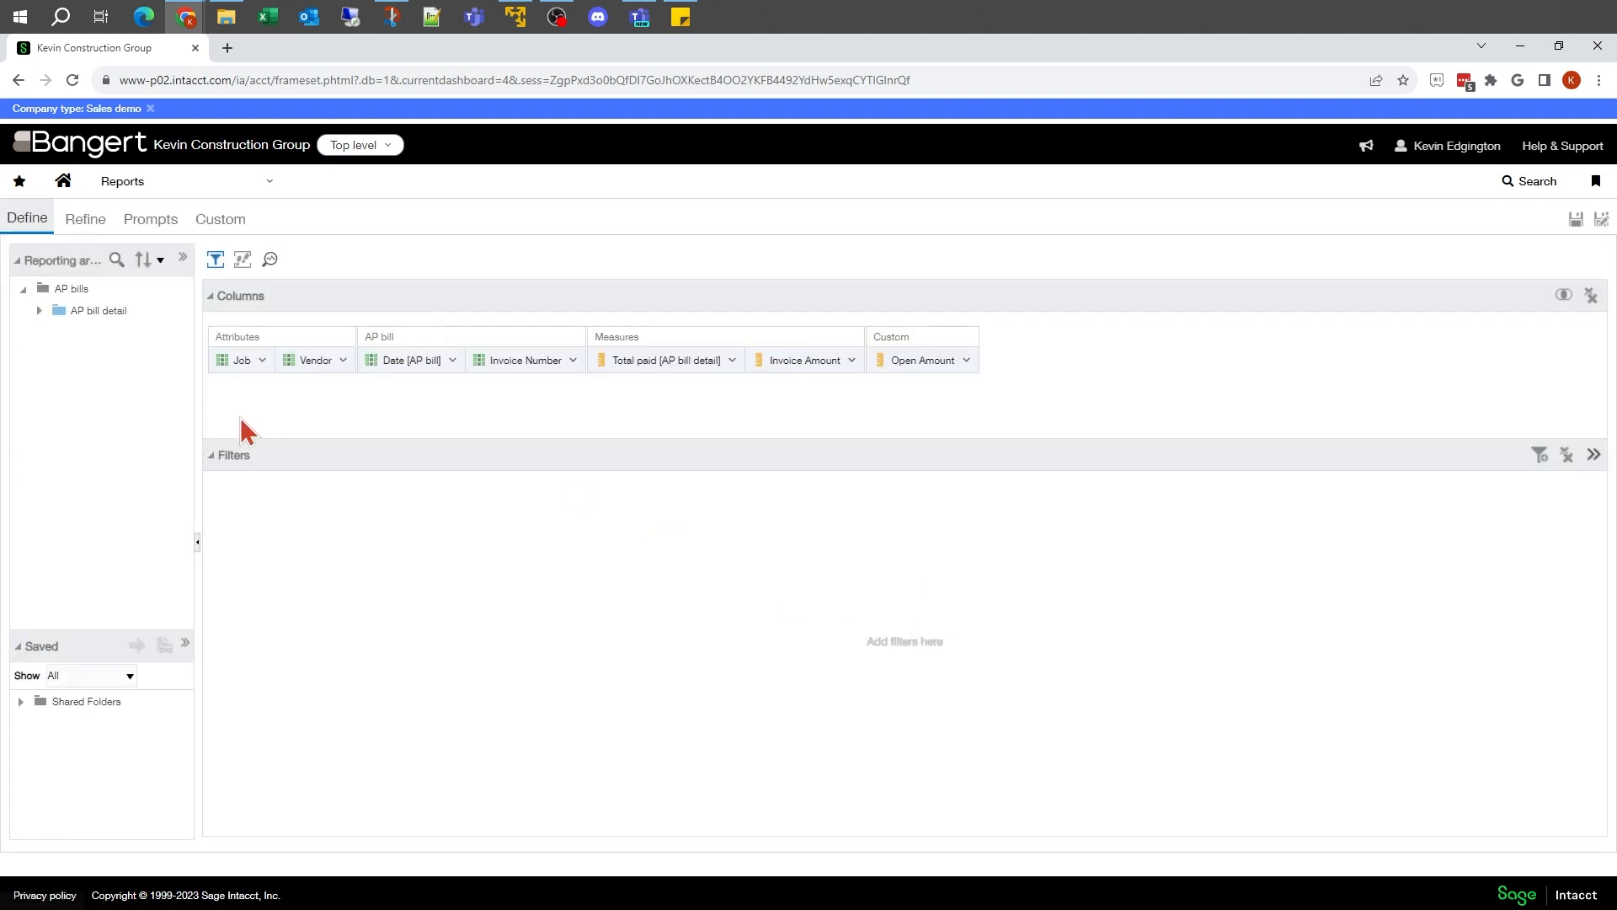
Step: Review the repeated vendor values and their row-by-row highlighting against the invoice amounts on the Refine page
click(83, 221)
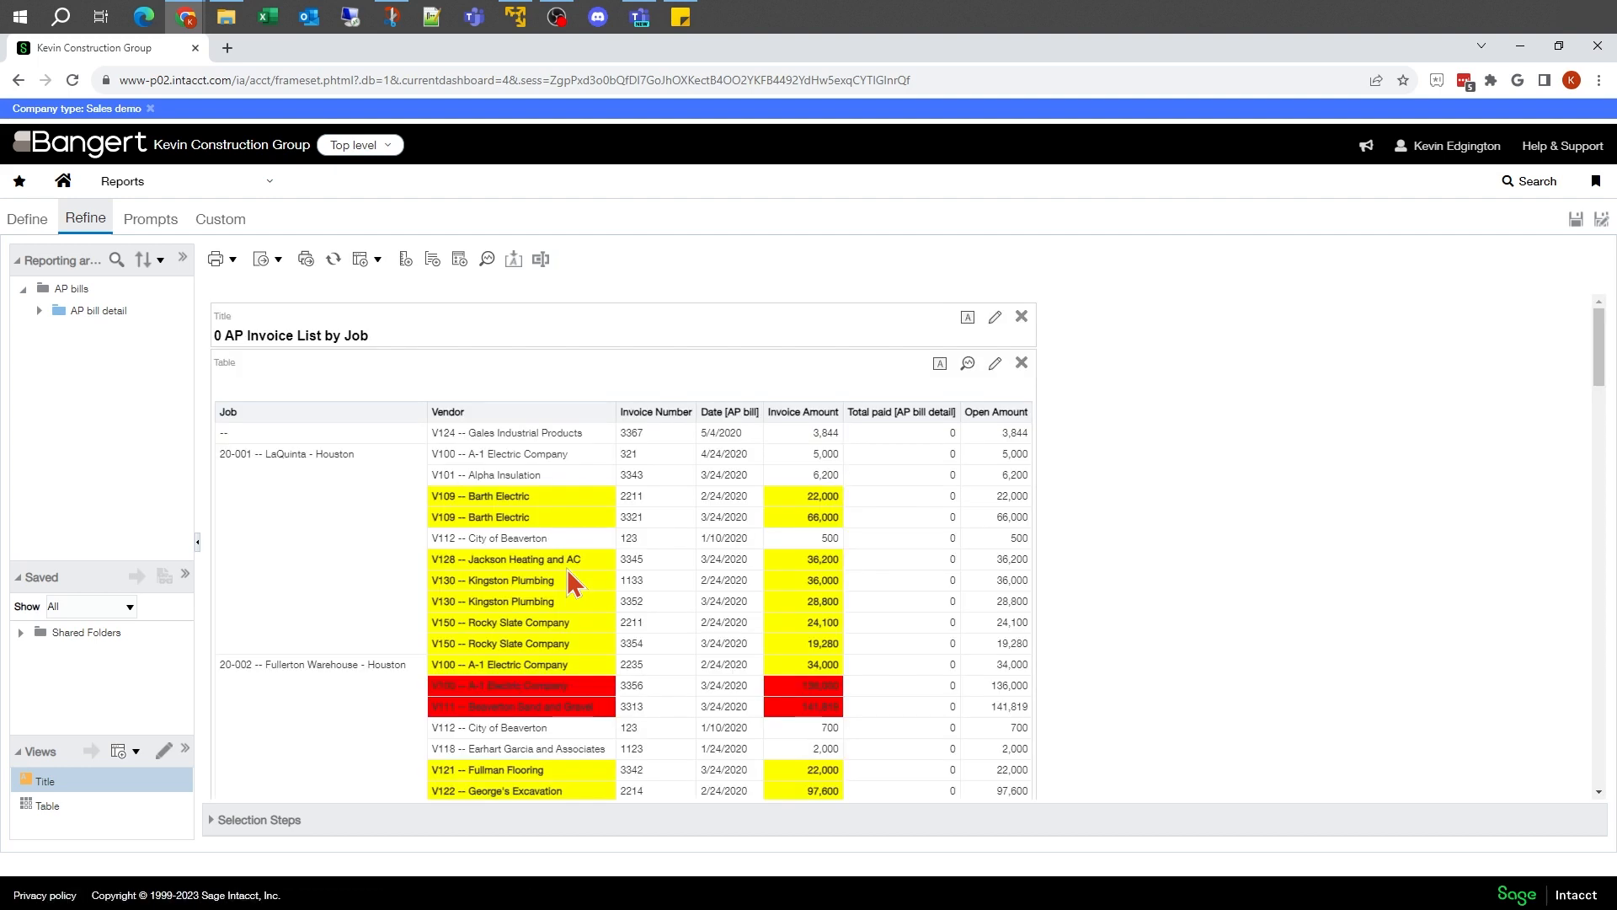
click(553, 685)
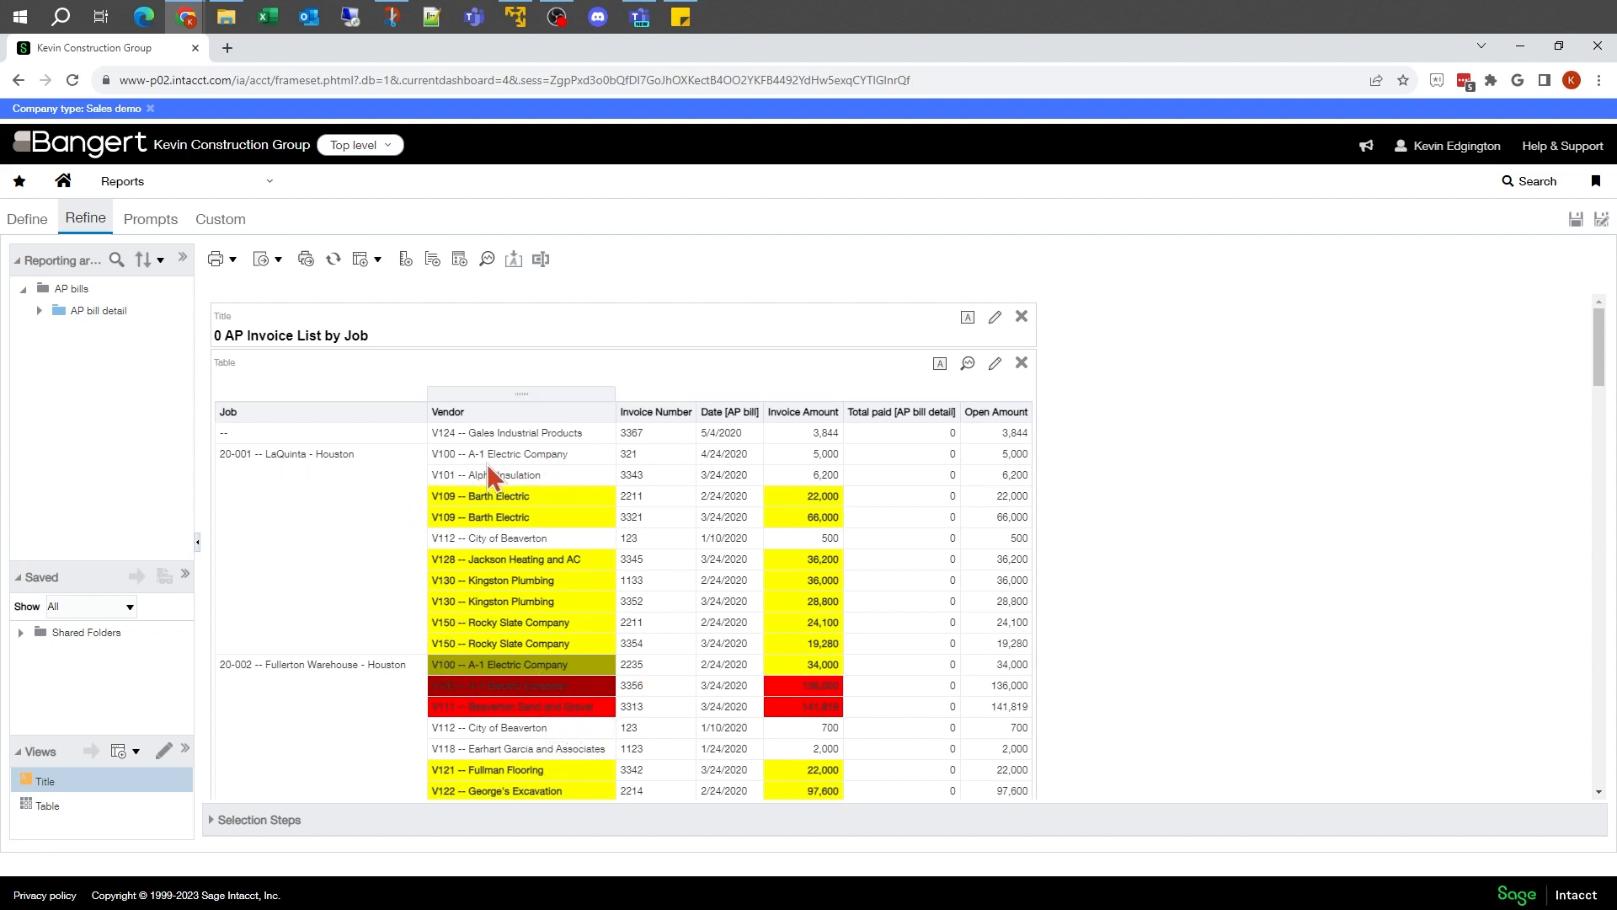
scroll(914, 684, down, 2)
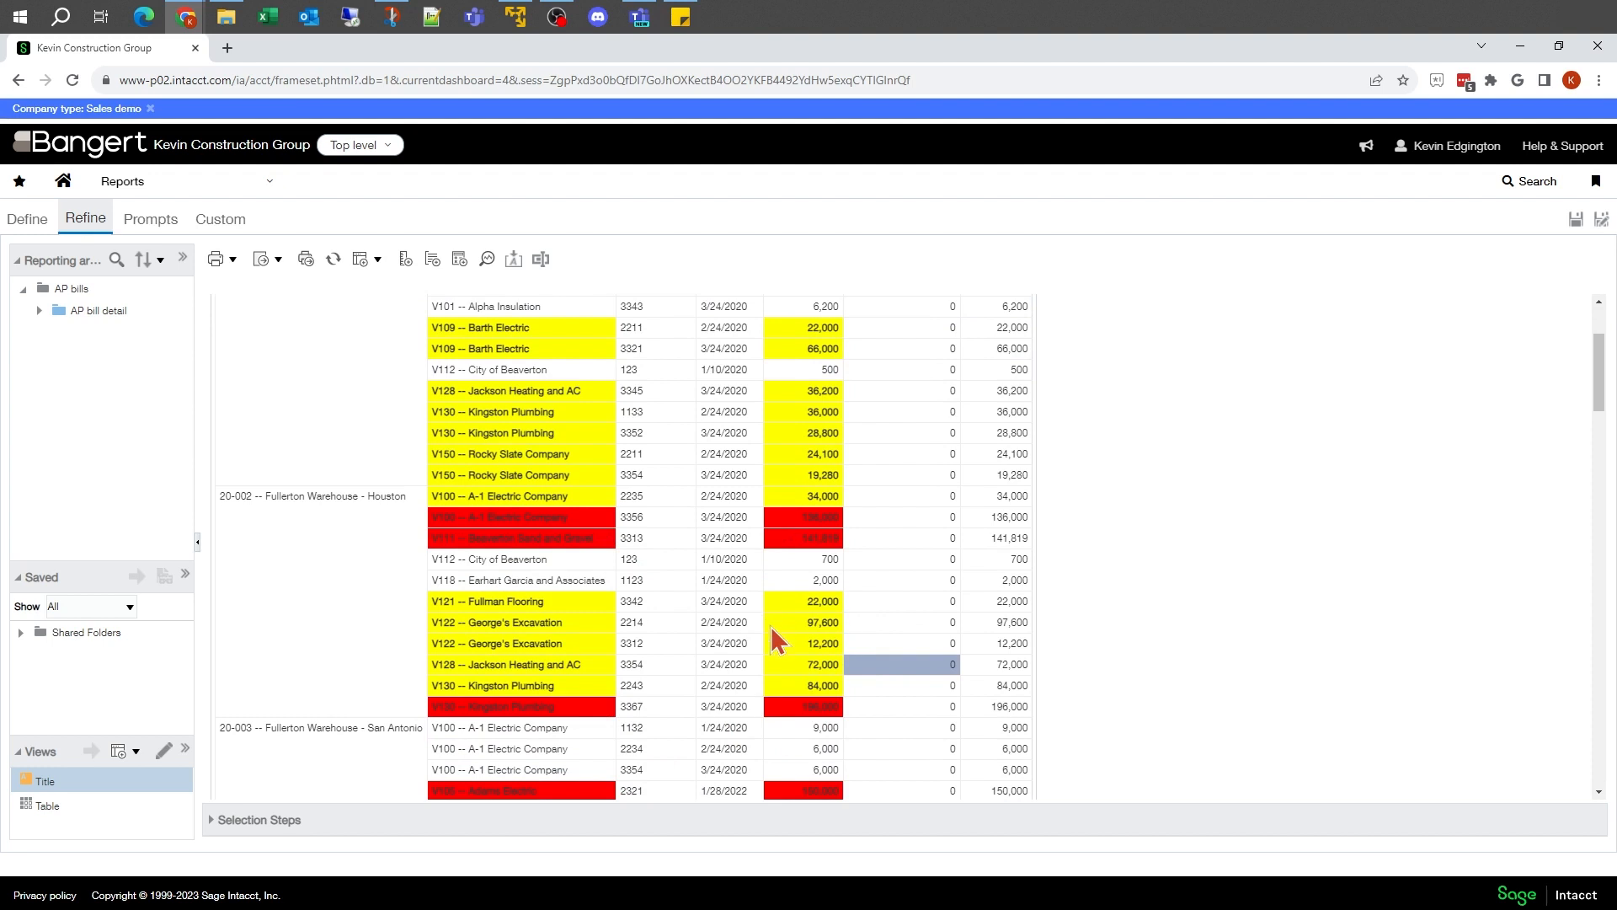
scroll(772, 628, down, 2)
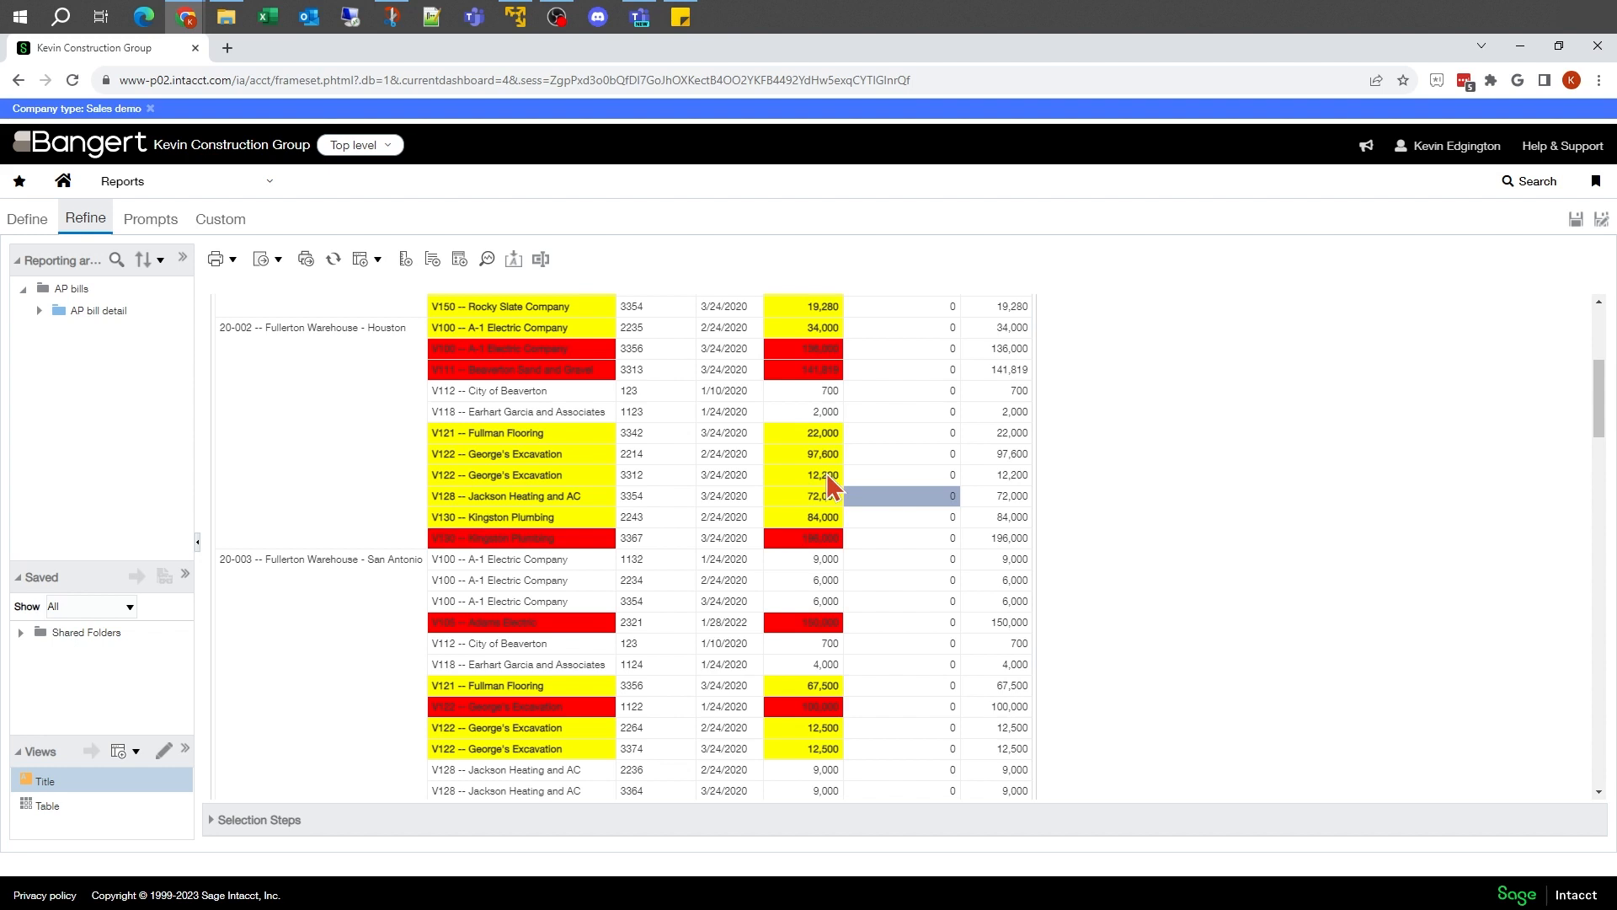
scroll(828, 477, up, 4)
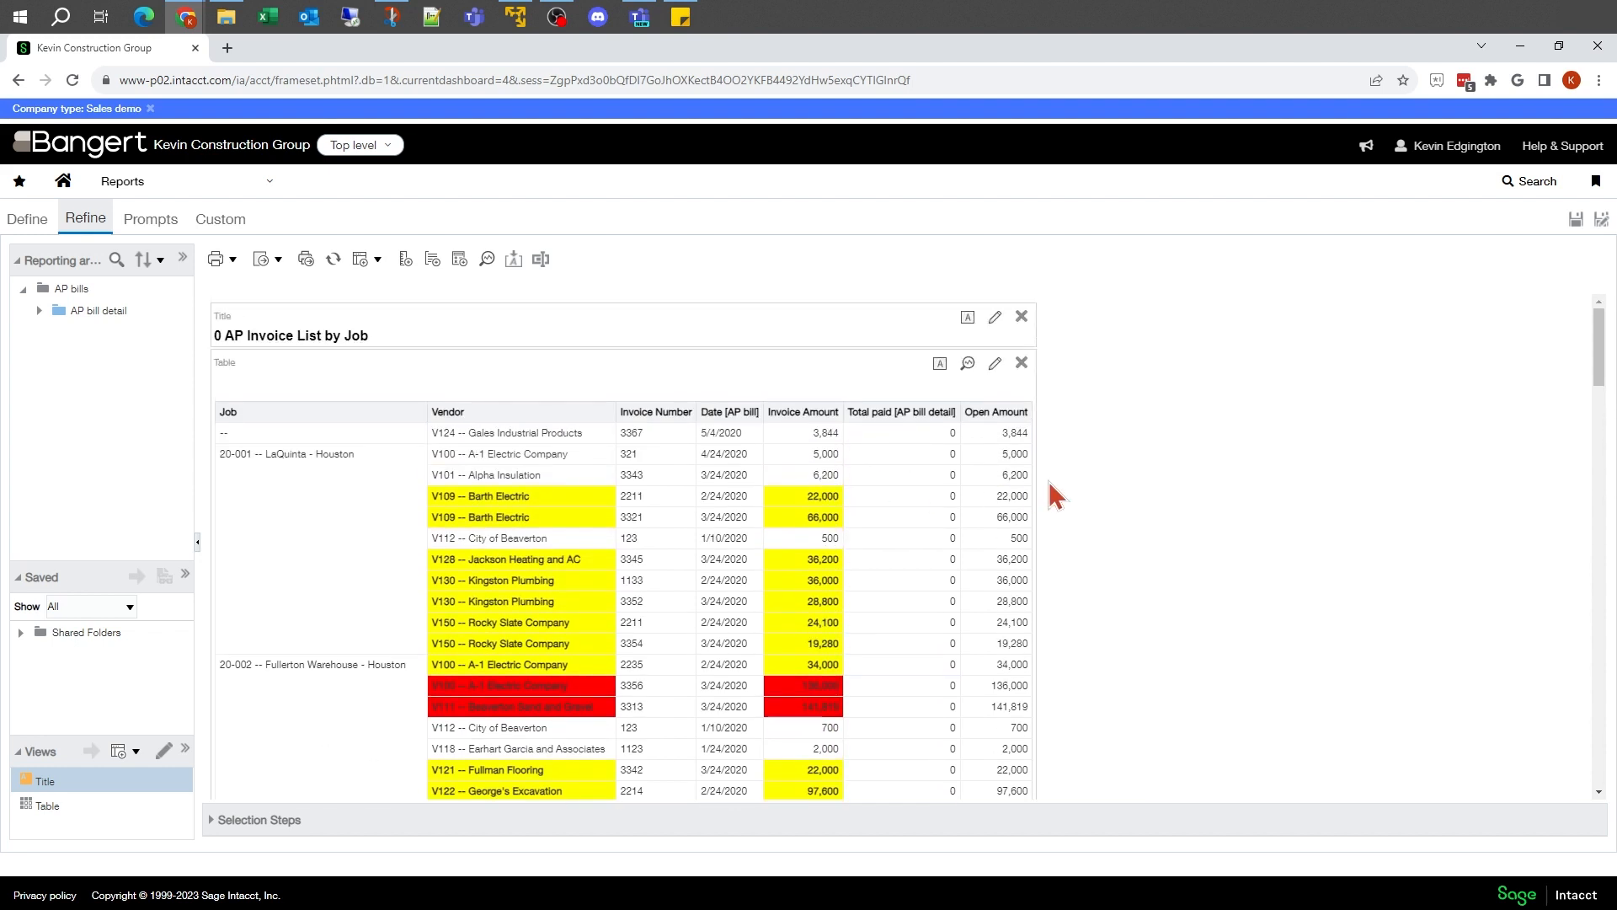